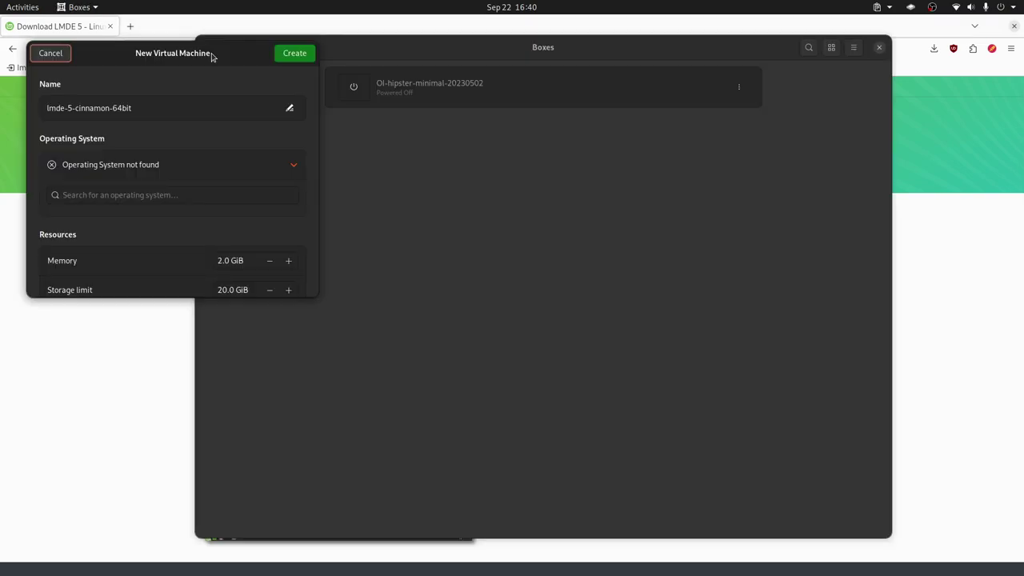
Give lmde-5-cinnamon-64bit 4 GiB memory and a 40 GiB storage limit, then create it.
left_click_drag(212, 56, 589, 199)
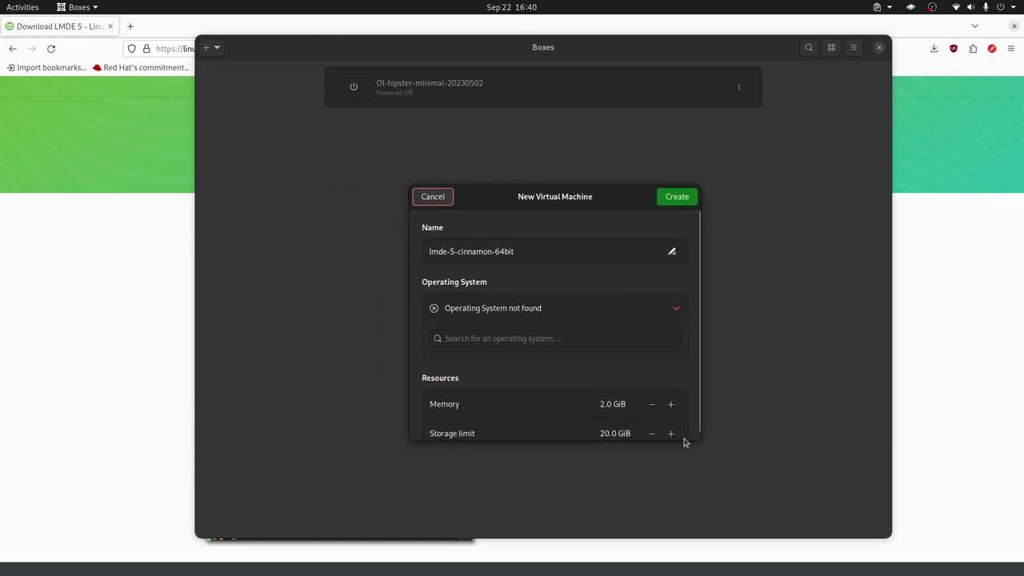
left_click_drag(697, 441, 712, 502)
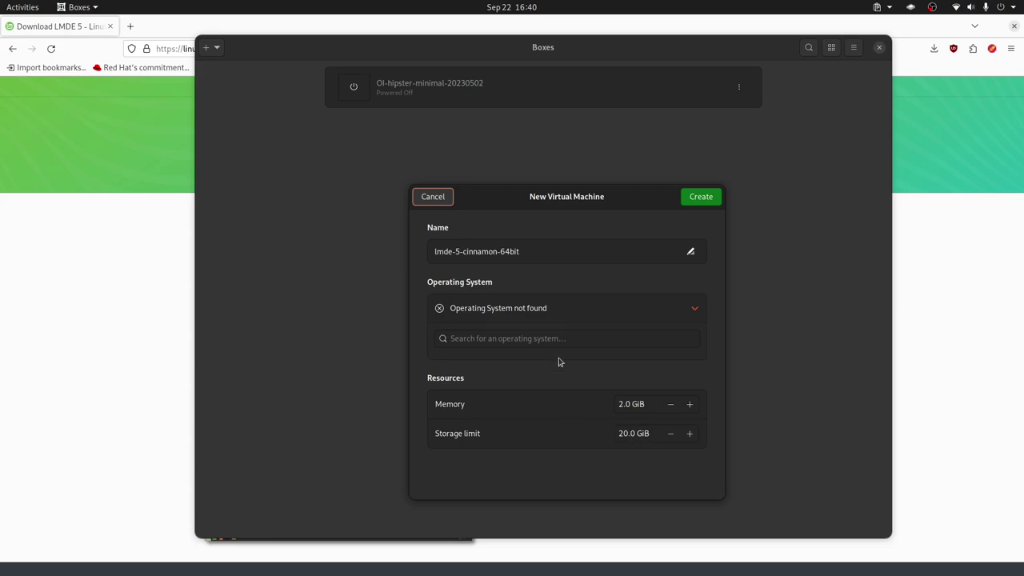
left_click_drag(601, 207, 563, 164)
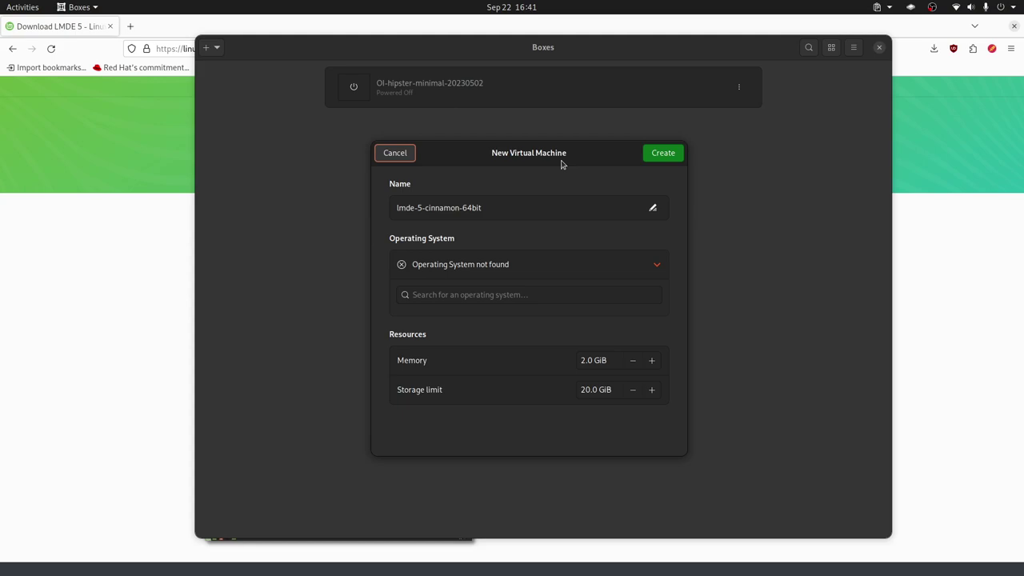
left_click(584, 360)
type("4")
left_click_drag(584, 389, 551, 386)
type("4")
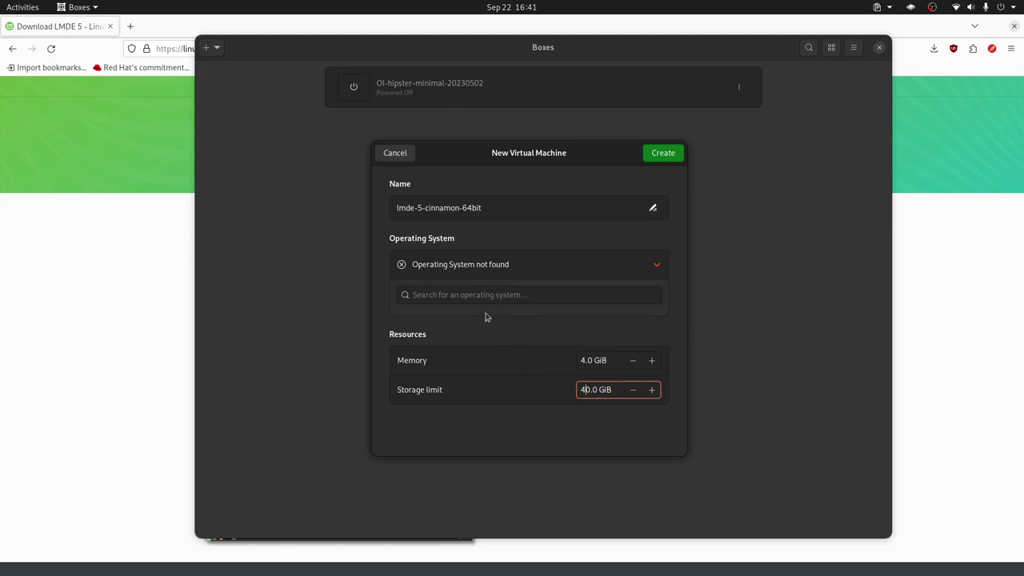
left_click(662, 153)
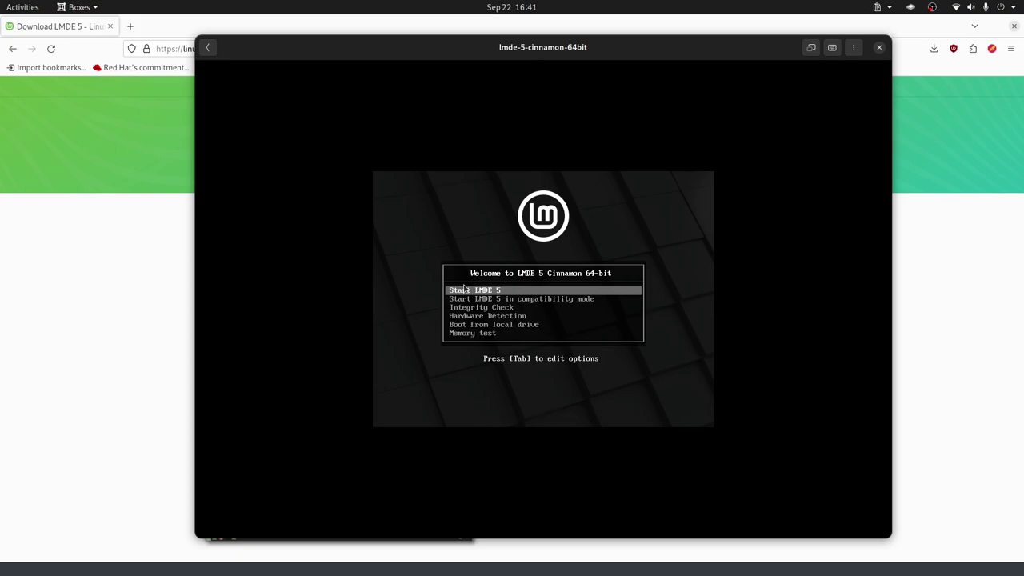
Boot the 'Start LMDE 5' live entry and show the virtual machine fullscreen.
key("Return")
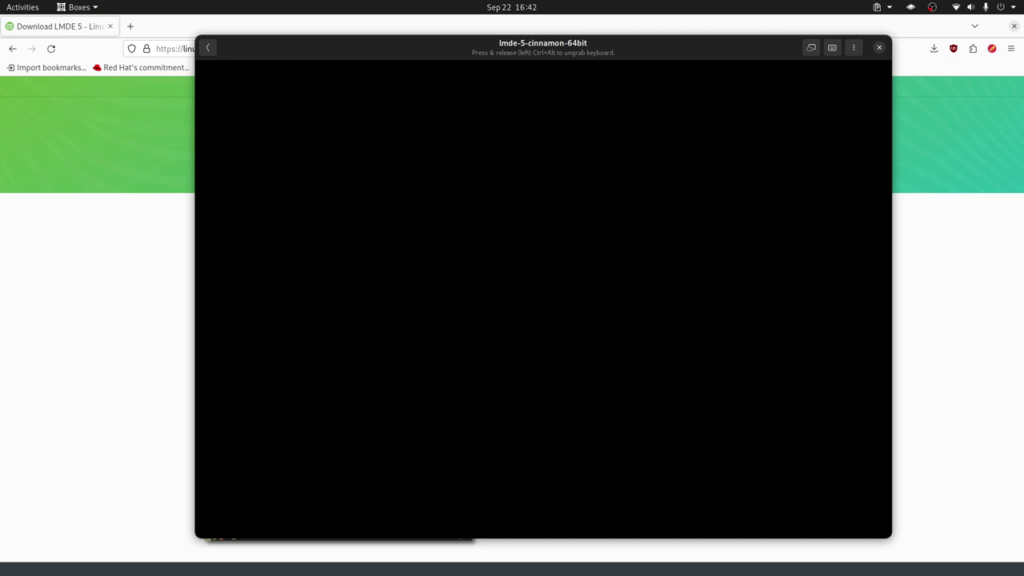
left_click(811, 47)
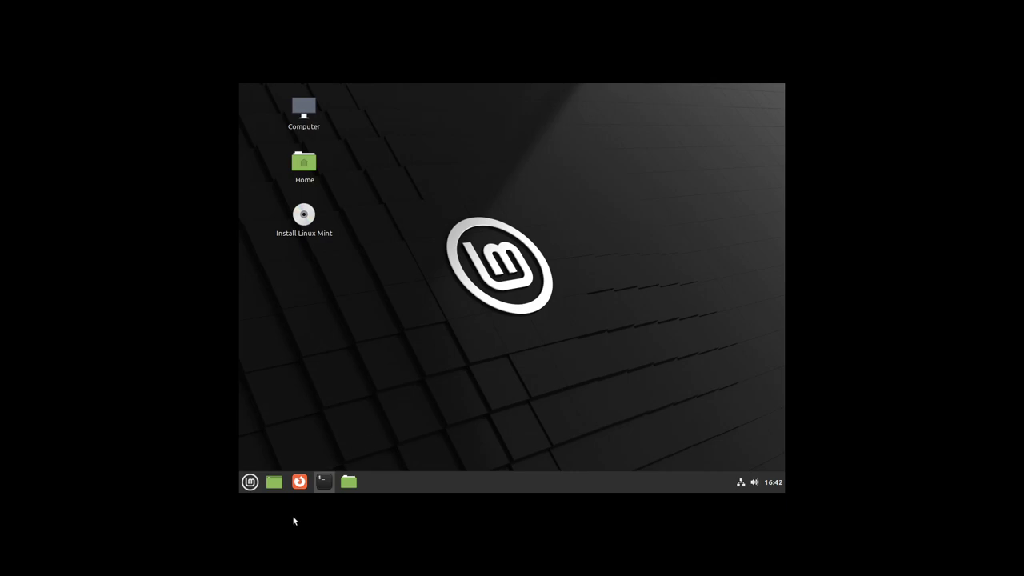
Find System Info by searching 'disp' in the menu, view and close it, then reopen the menu.
left_click(252, 488)
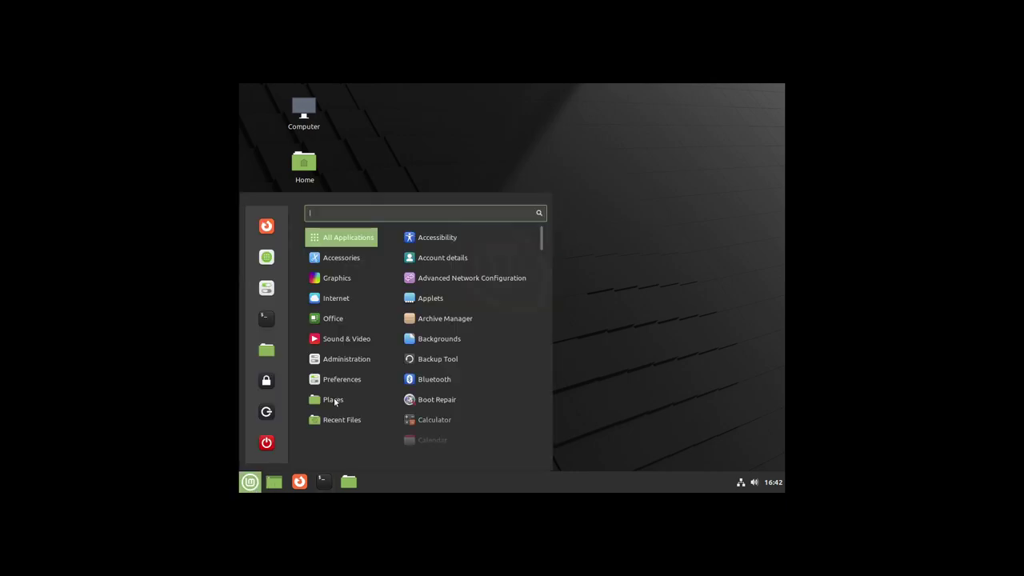
type("disp")
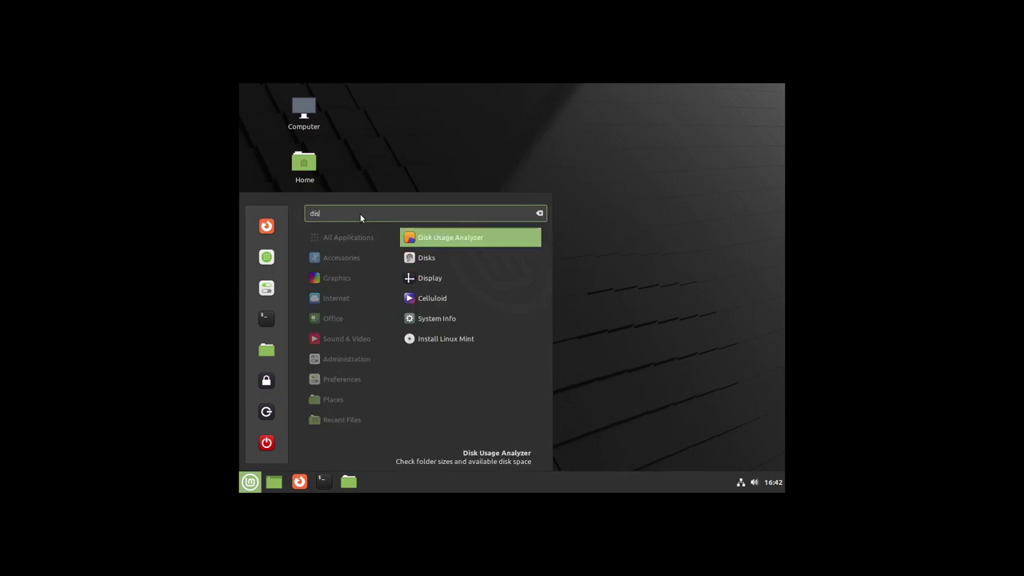
left_click(446, 254)
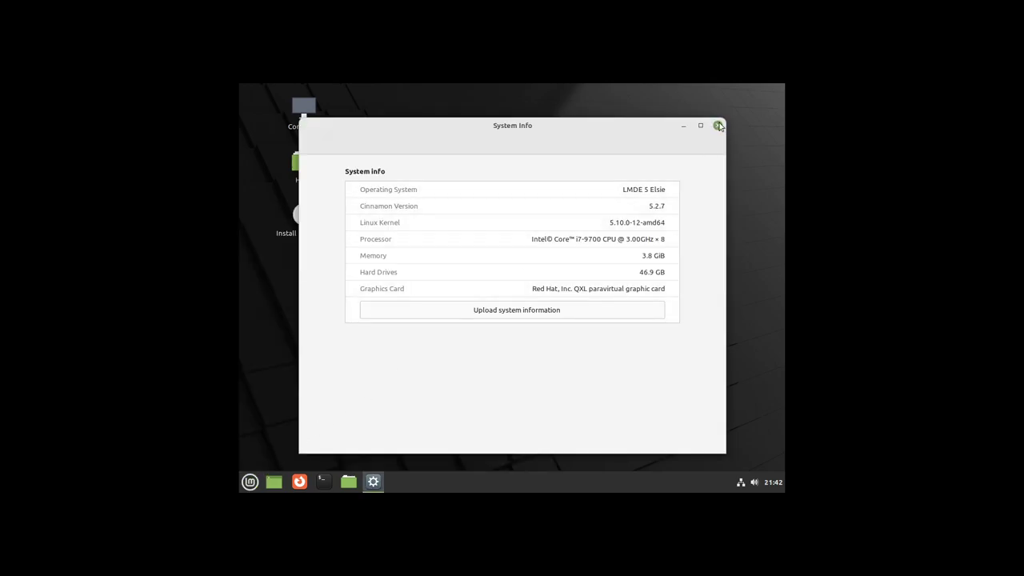
left_click(717, 126)
left_click(249, 482)
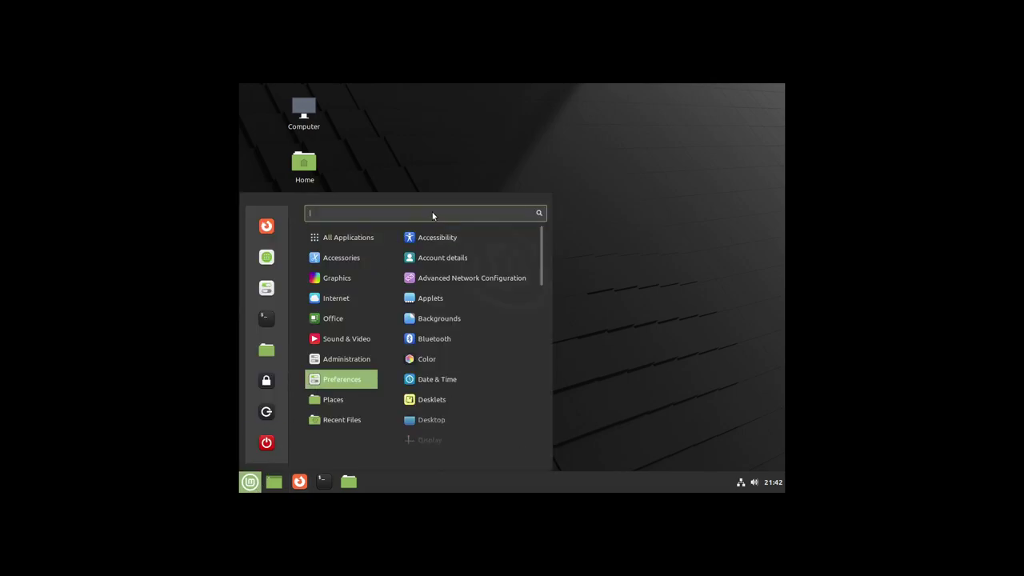
Open Display settings via a 'di' search and apply the 1920 x 1080 (16:9) resolution.
type("di")
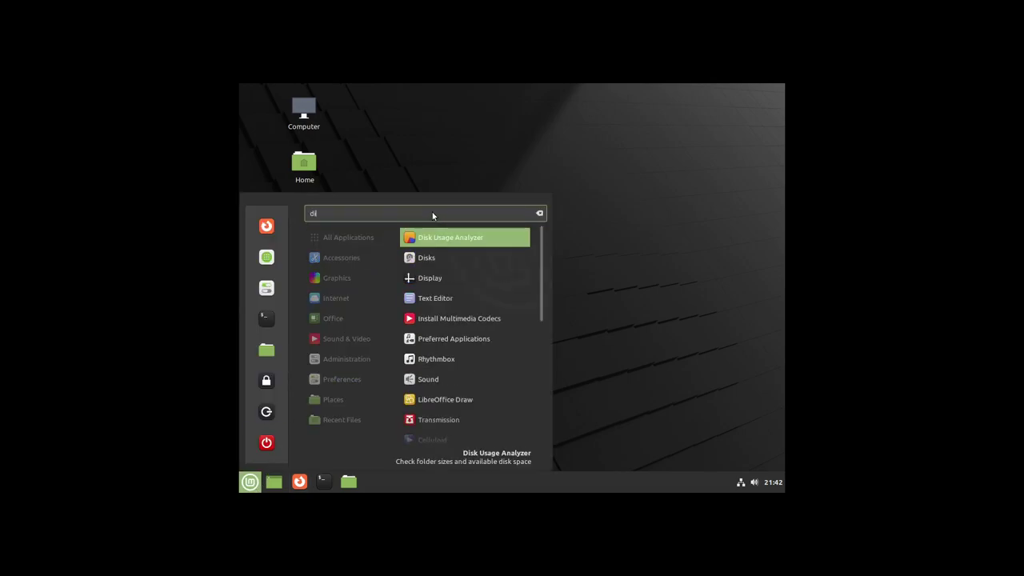
left_click(449, 278)
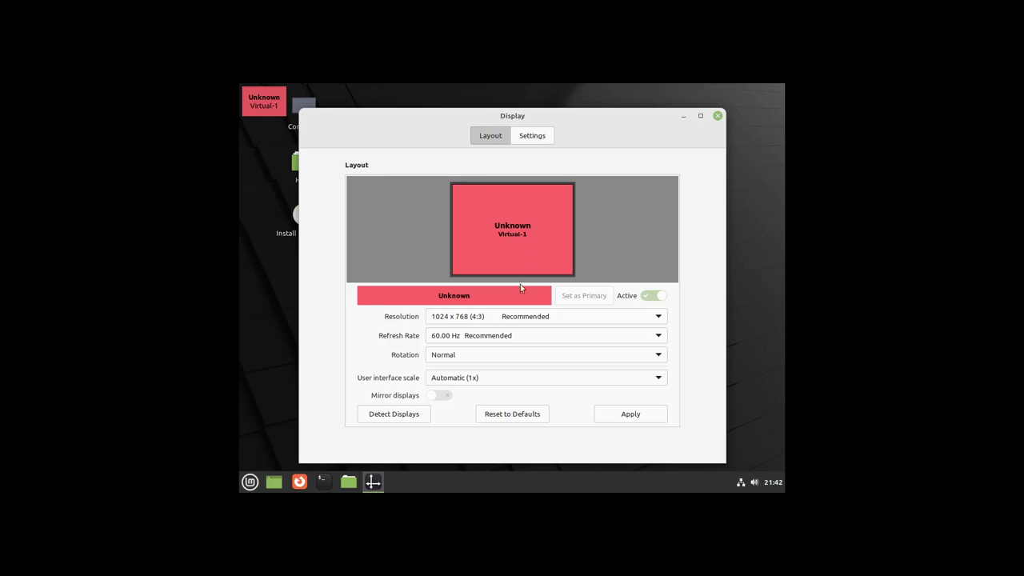
left_click(523, 318)
scroll(569, 199, "up", 3)
scroll(569, 199, "up", 2)
left_click(489, 165)
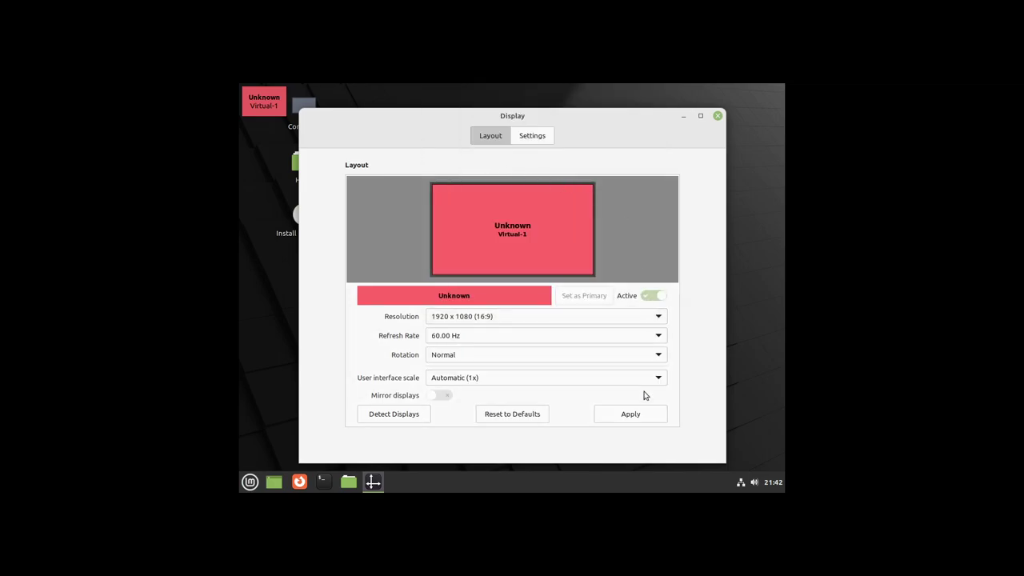
left_click(628, 418)
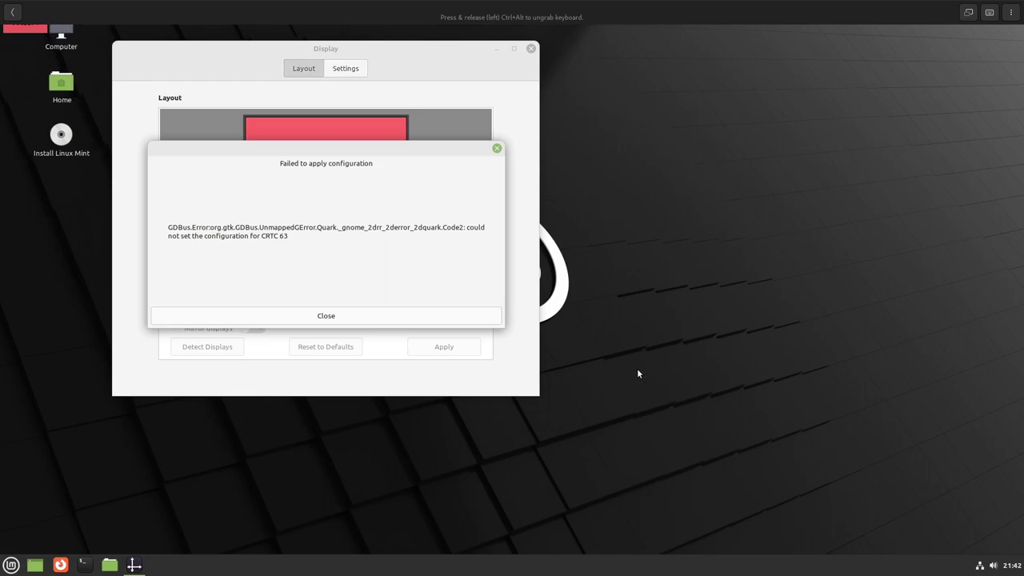
Dismiss the configuration errors, re-apply the resolution, and close the Display settings window.
left_click(376, 319)
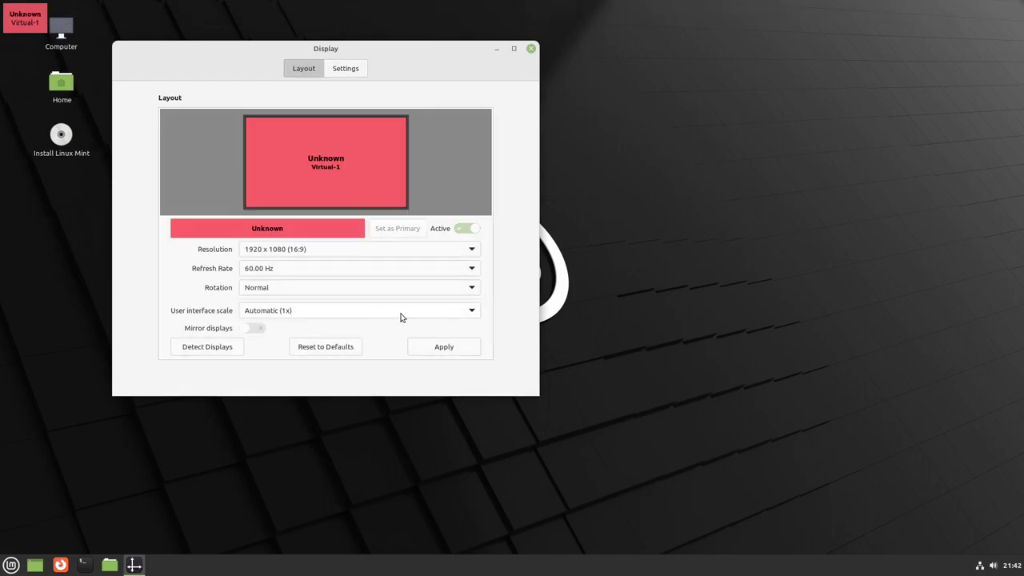
left_click(458, 349)
left_click(440, 318)
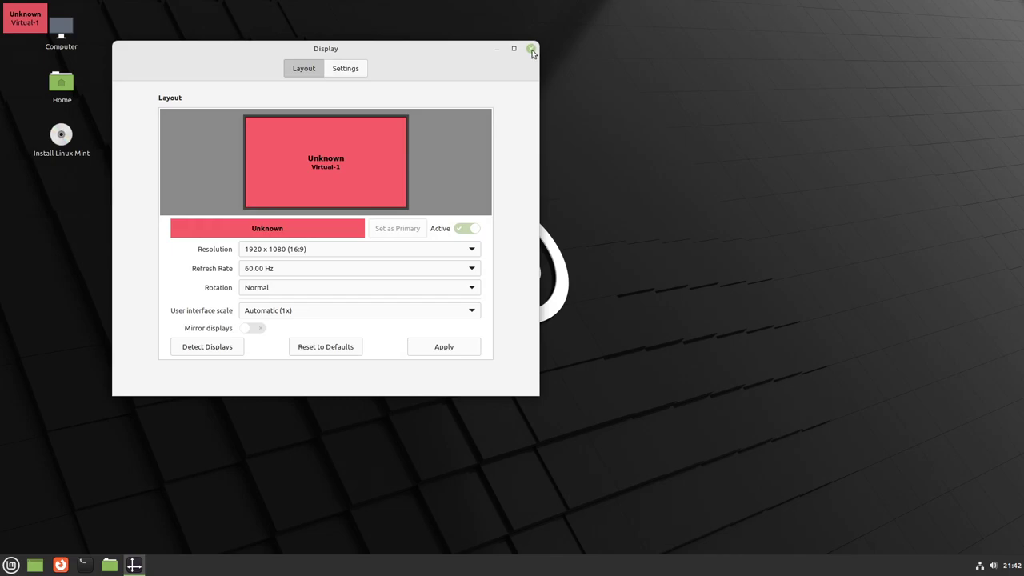
left_click(531, 49)
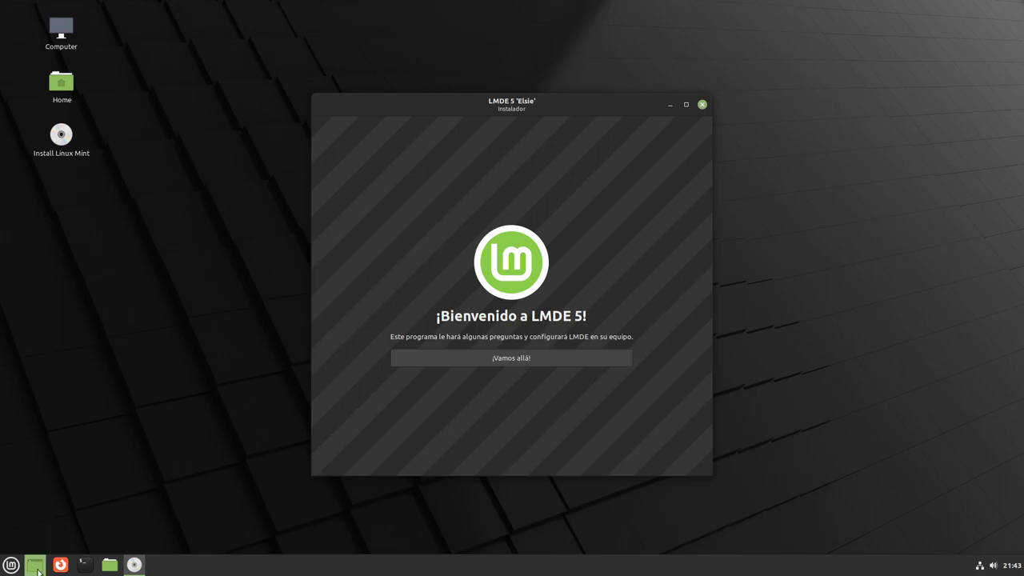
Briefly browse the application menu, then get past the installer's welcome screen with '¡Vamos allá!'.
left_click(8, 568)
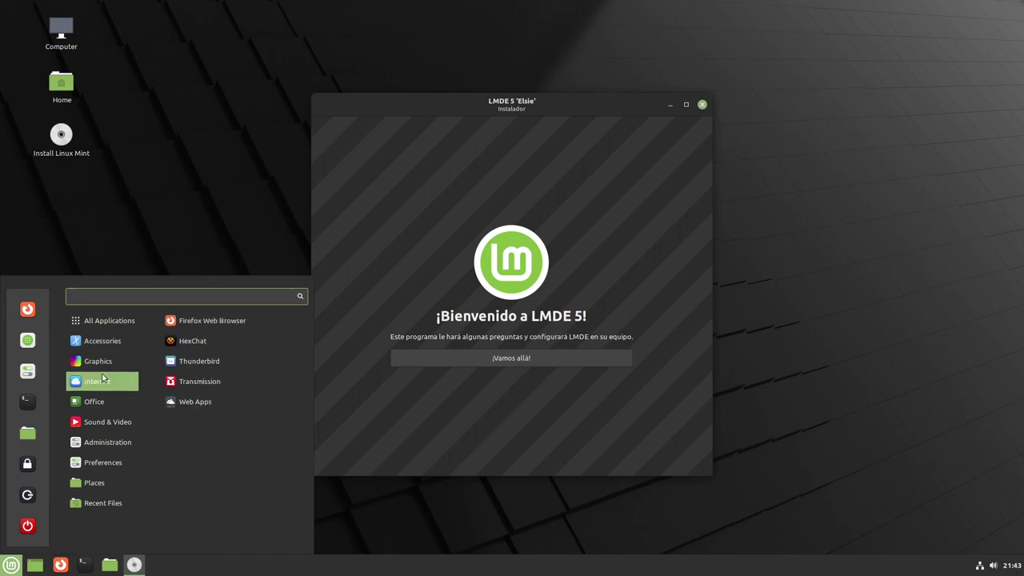
mouse_move(106, 464)
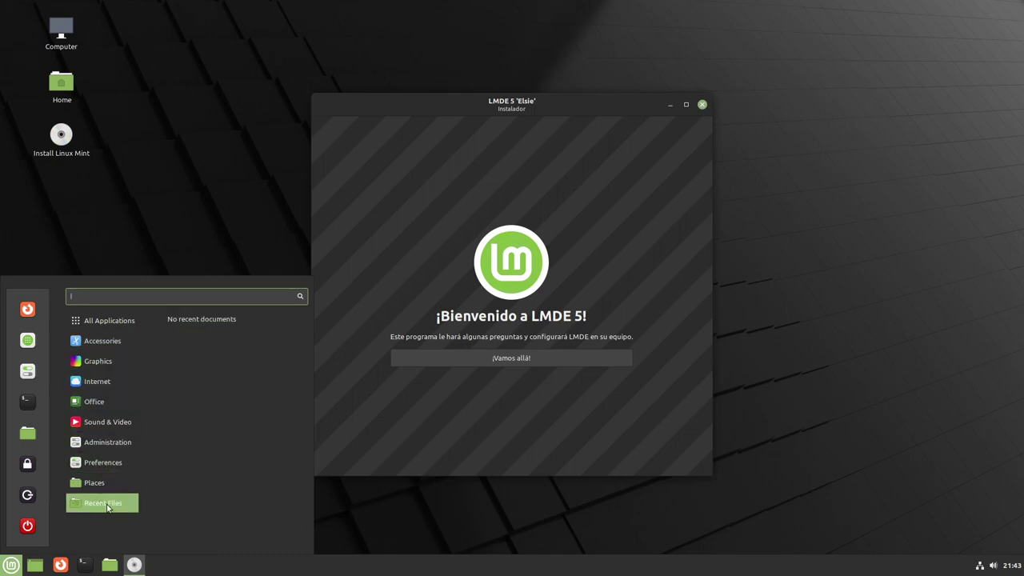
left_click(513, 112)
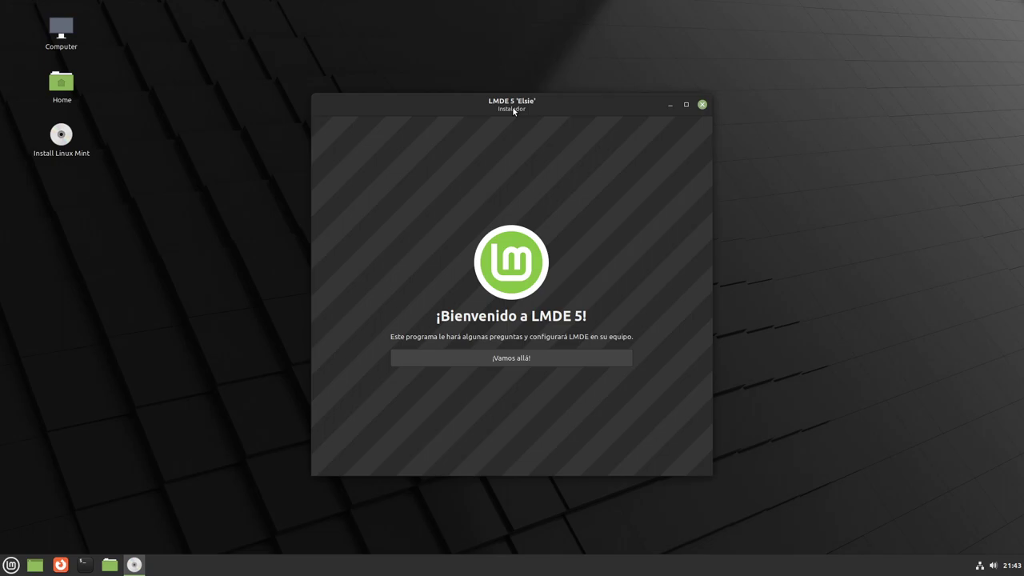
left_click(533, 361)
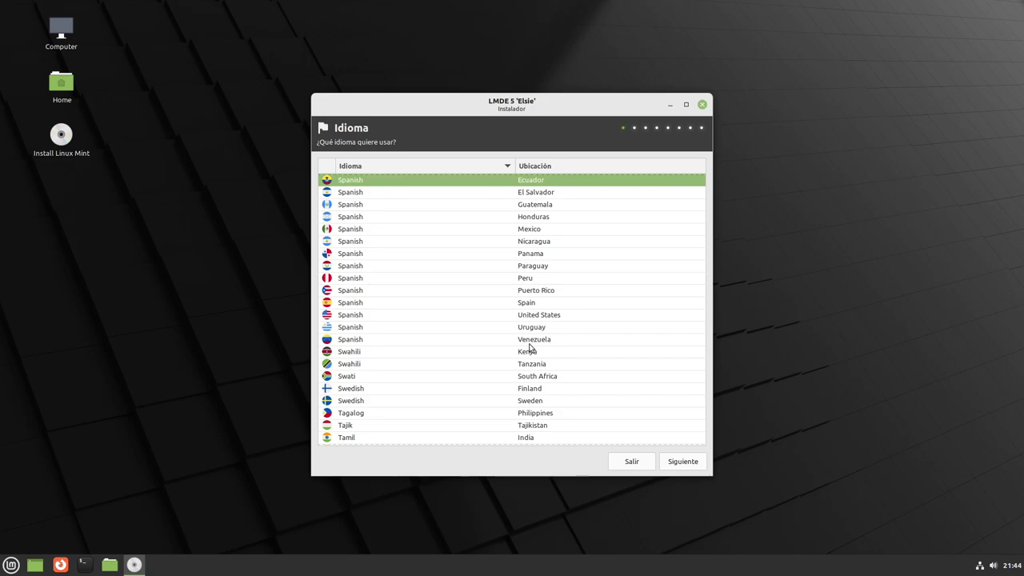
Accept Spanish (Ecuador) and America/Guayaquil, then choose the English (US, intl., with dead keys) keyboard variant.
left_click(684, 462)
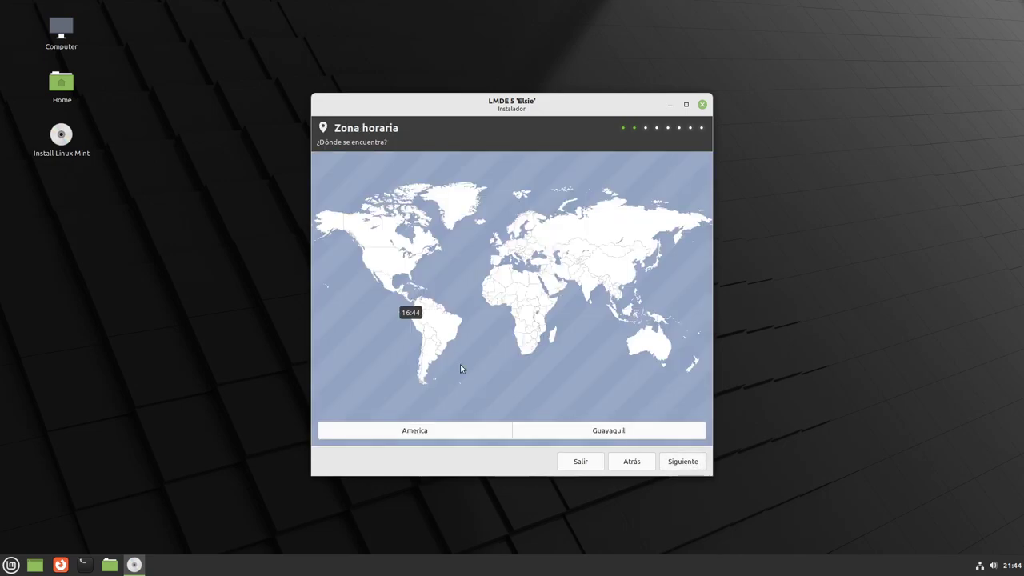
left_click(683, 466)
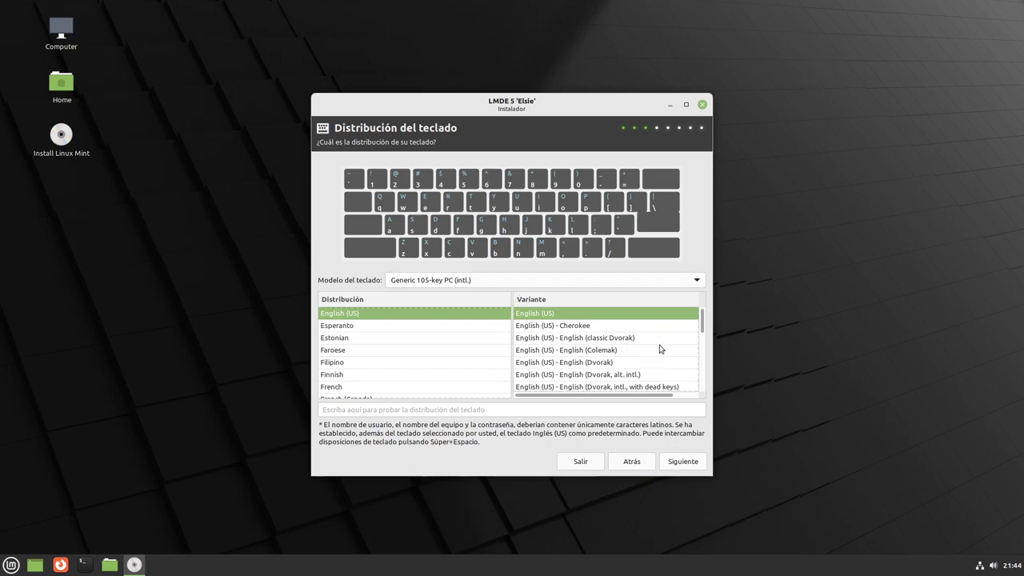
scroll(661, 352, "down", 3)
scroll(660, 353, "down", 3)
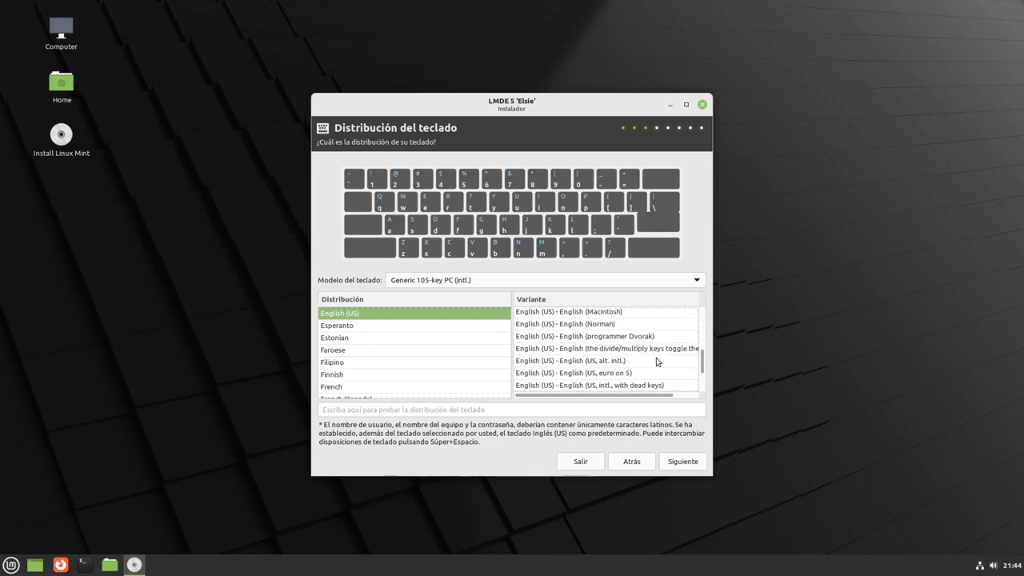
left_click(590, 362)
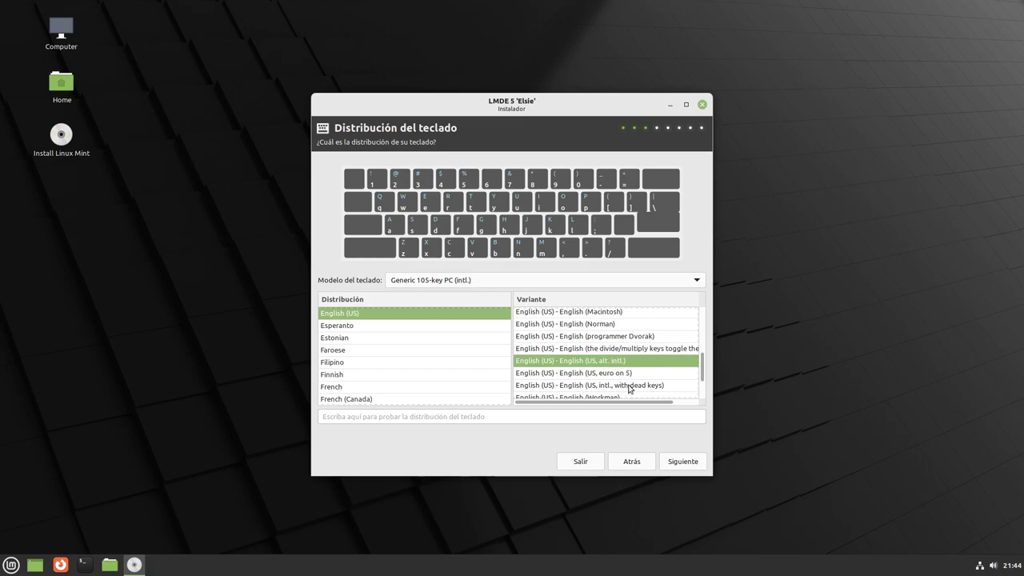
left_click(657, 387)
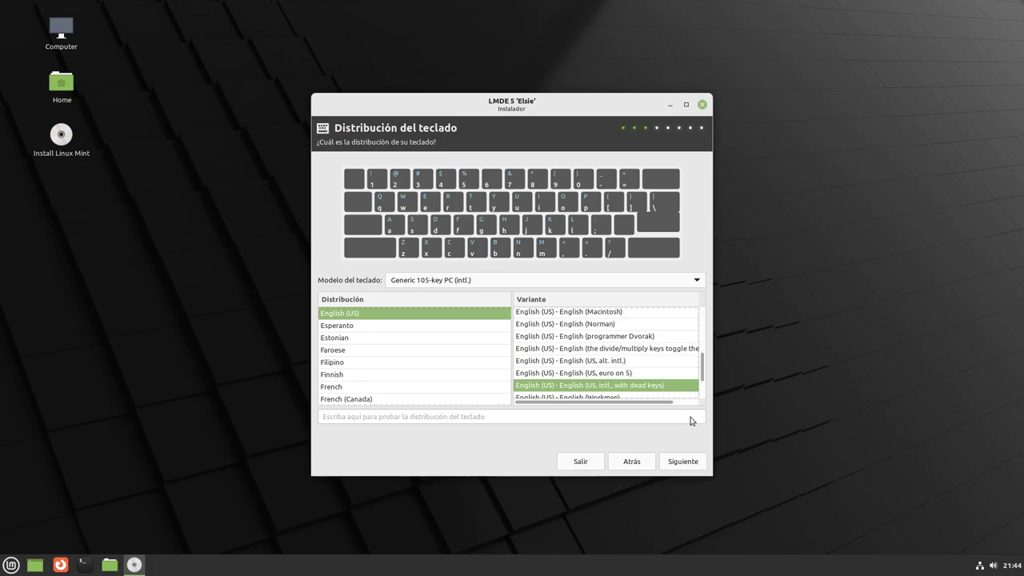
left_click(693, 466)
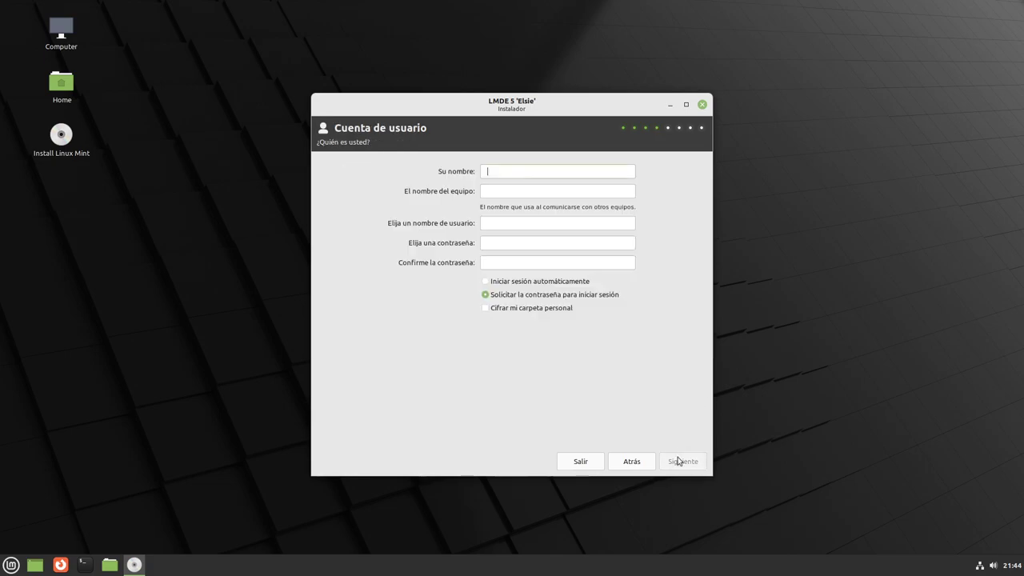
Enter the user's name, computer name mintbox, and a matching account password and confirmation.
type("Libr")
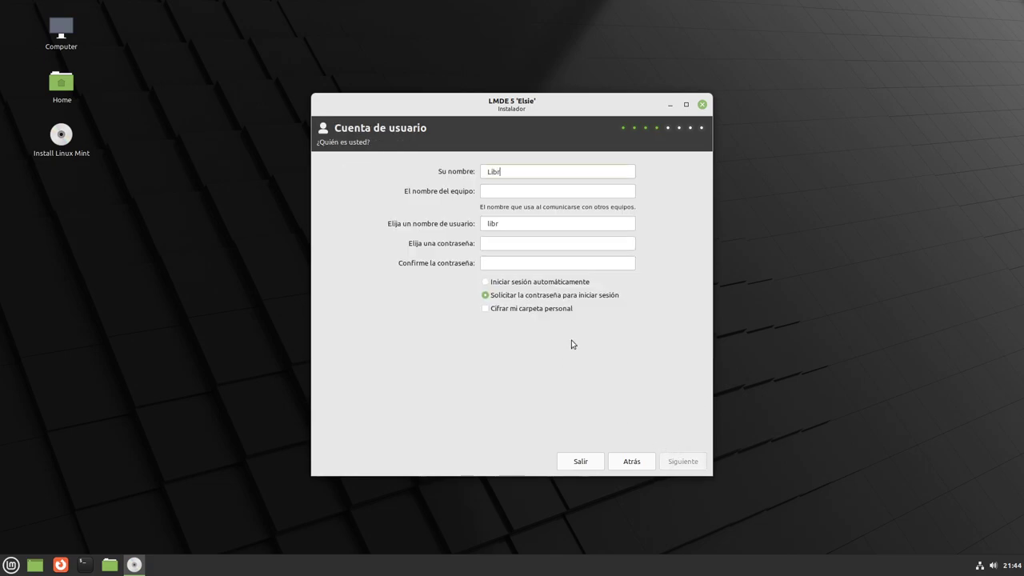
type("ebyte")
left_click(504, 192)
type("mi")
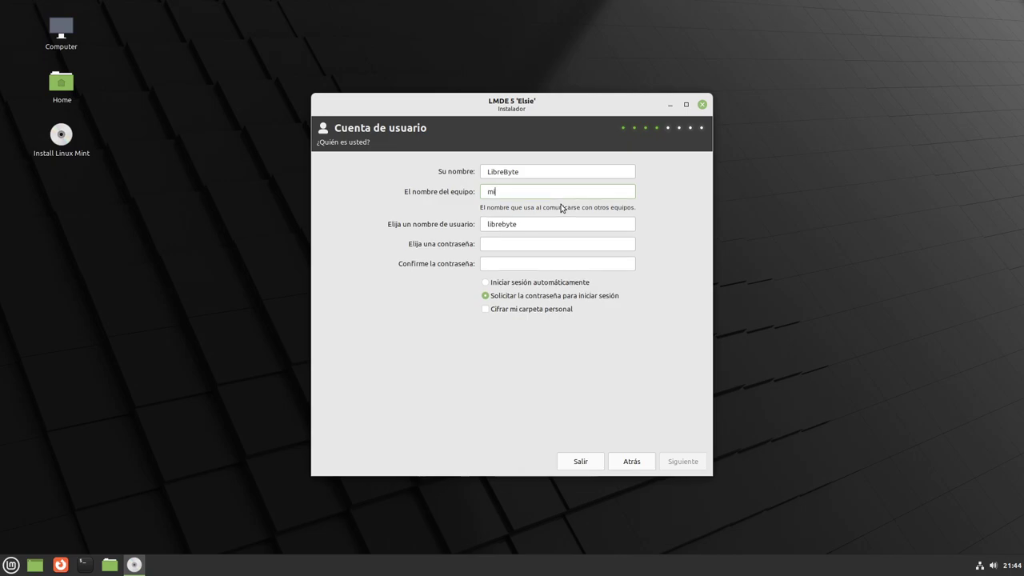
type("ntbox")
left_click(509, 243)
type("123")
key("BackSpace")
key("BackSpace")
key("BackSpace")
type("123")
left_click(502, 264)
type("123")
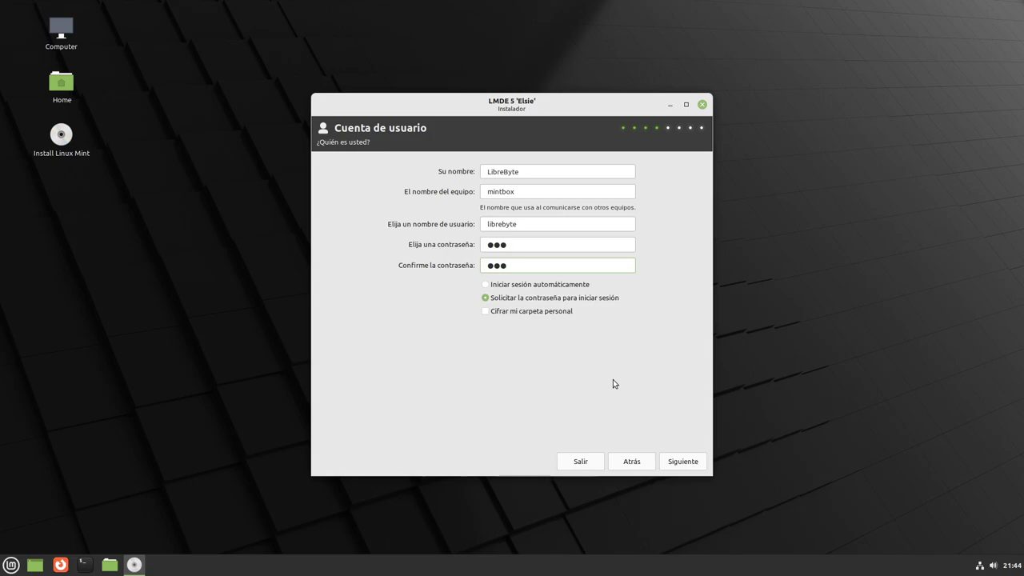
left_click(682, 462)
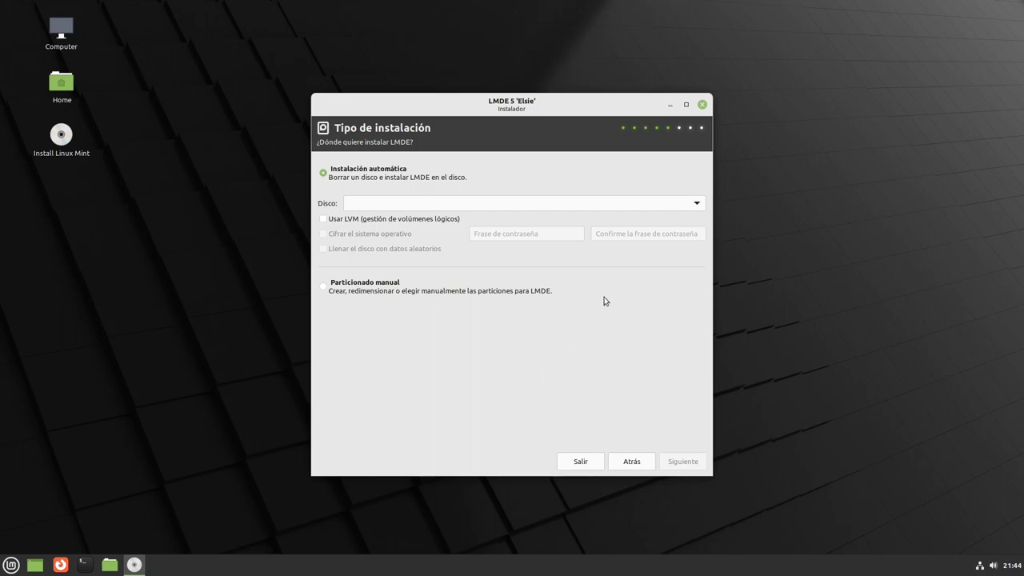
Choose automatic installation on the 42 GB QEMU disk, confirm erasing and partitioning, and keep GRUB on /dev/sda.
left_click(357, 293)
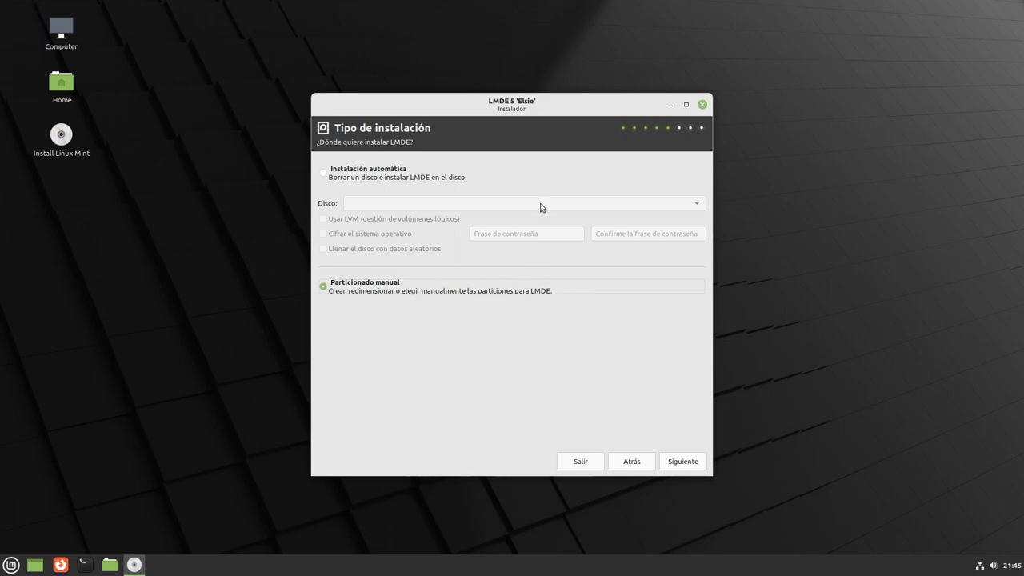
left_click(404, 175)
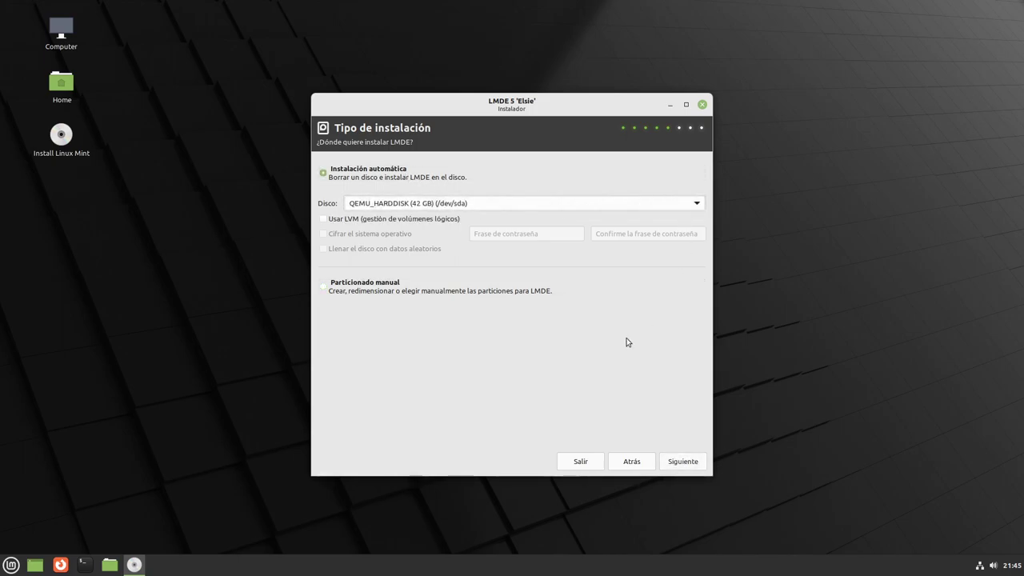
left_click(681, 462)
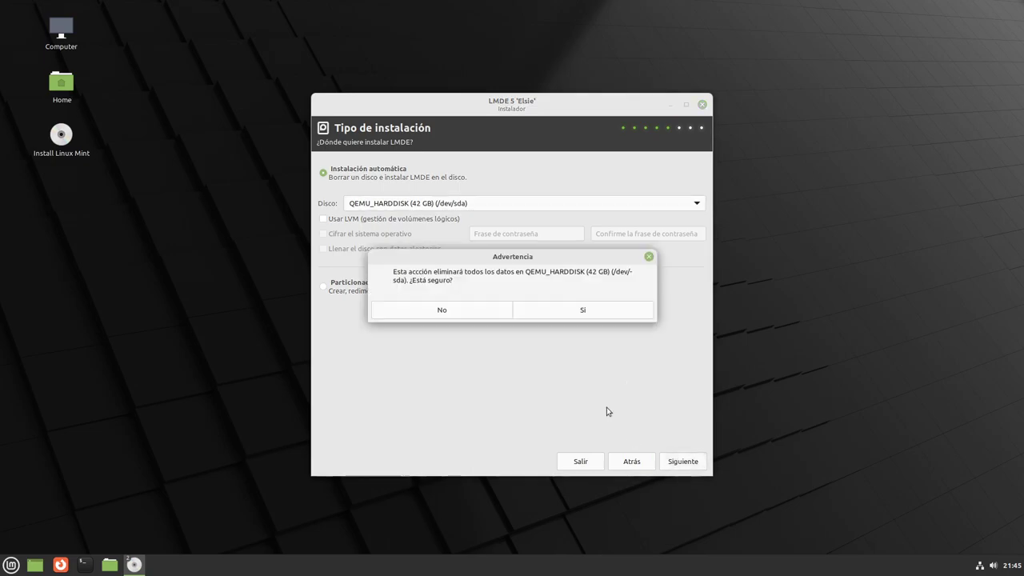
left_click(582, 312)
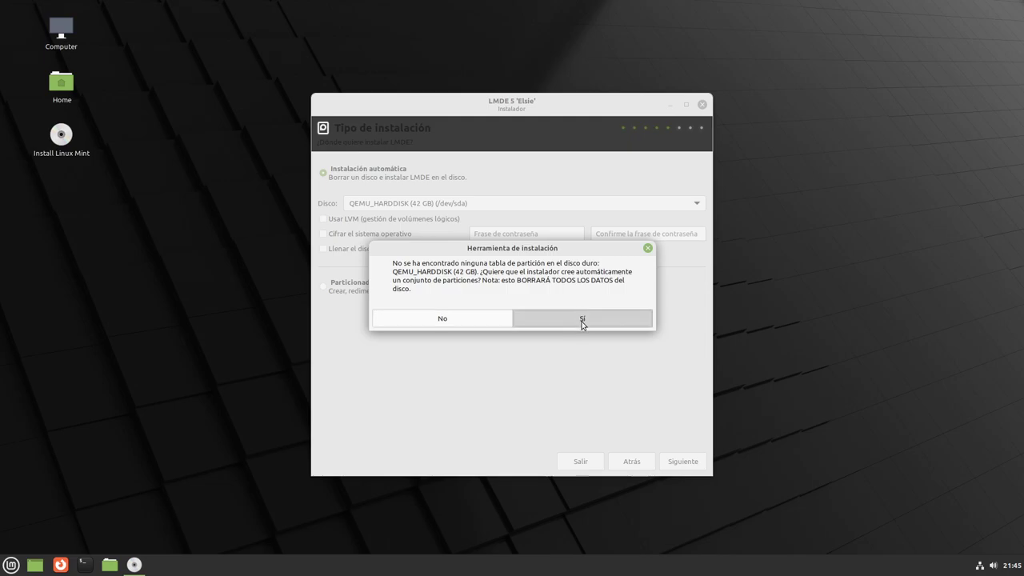
left_click(584, 320)
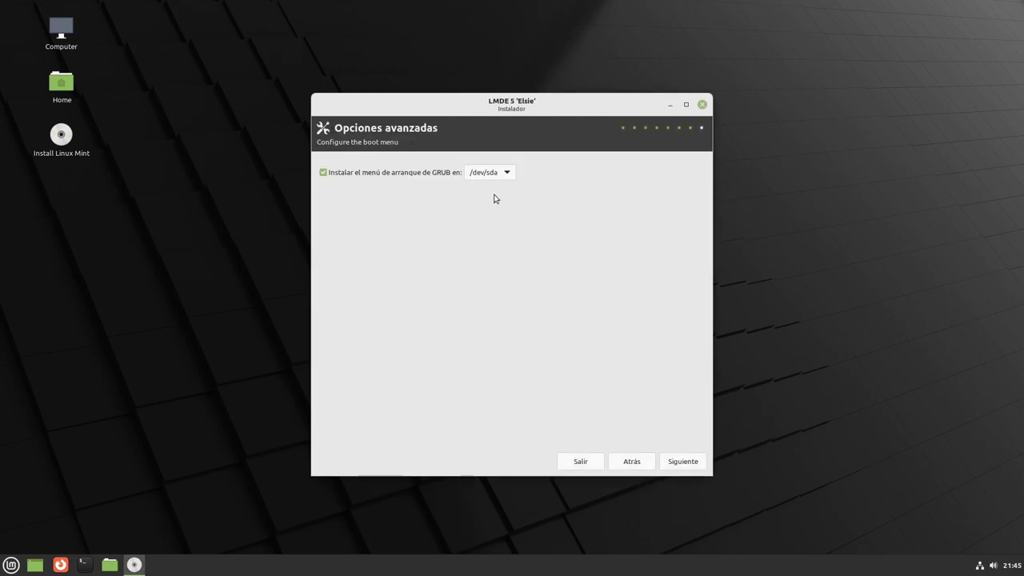
left_click(684, 461)
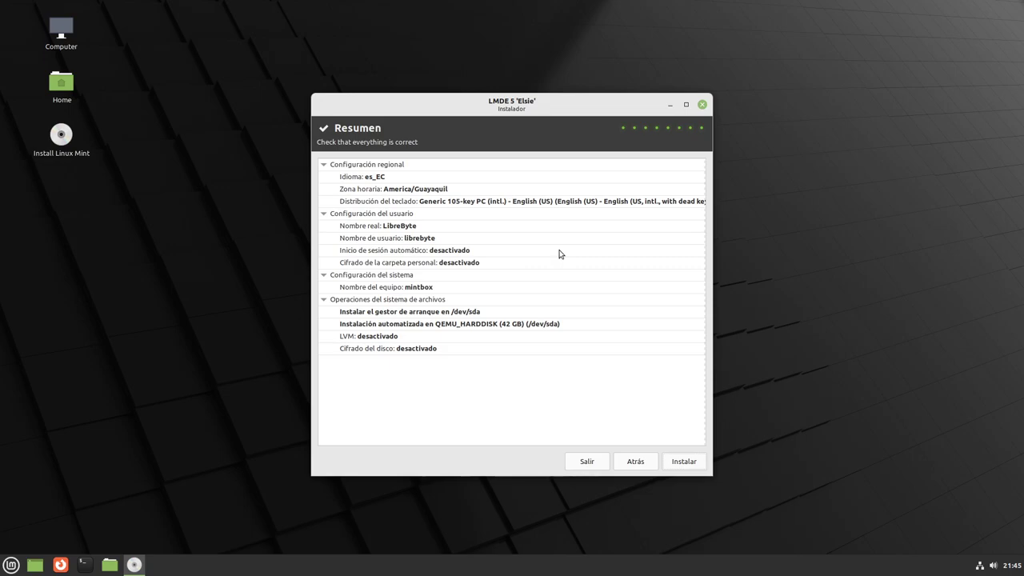
Run the installation from the Resumen page and accept restarting when it finishes.
left_click(676, 460)
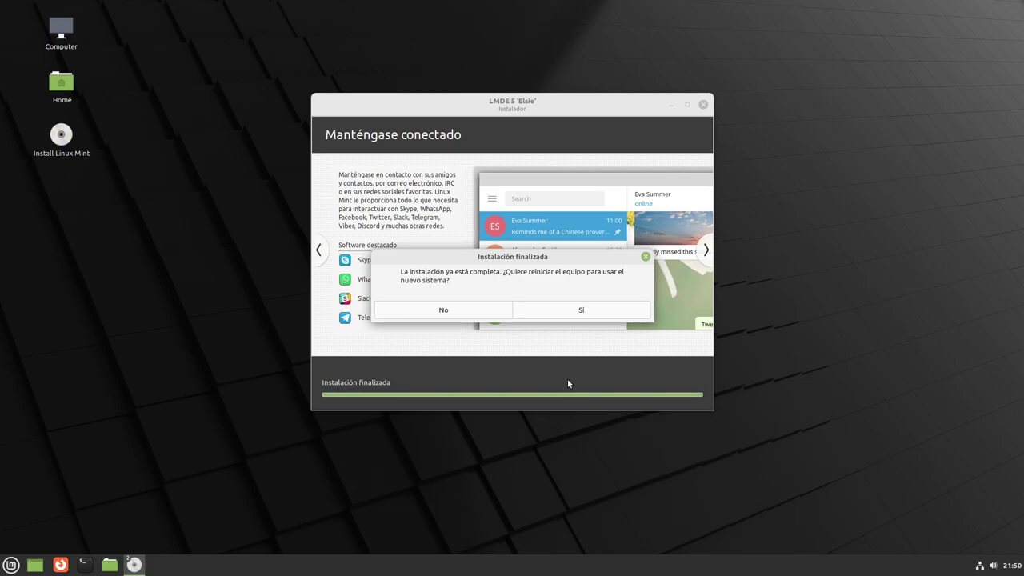
left_click(597, 313)
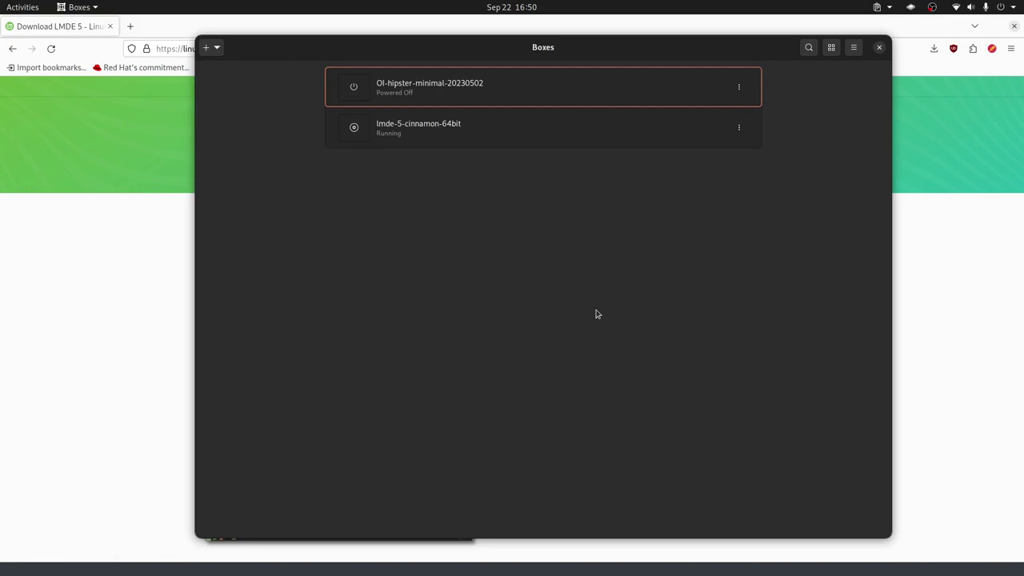
Boot lmde-5-cinnamon-64bit through GRUB into LMDE 5 Elsie and log in with the account password.
left_click(480, 135)
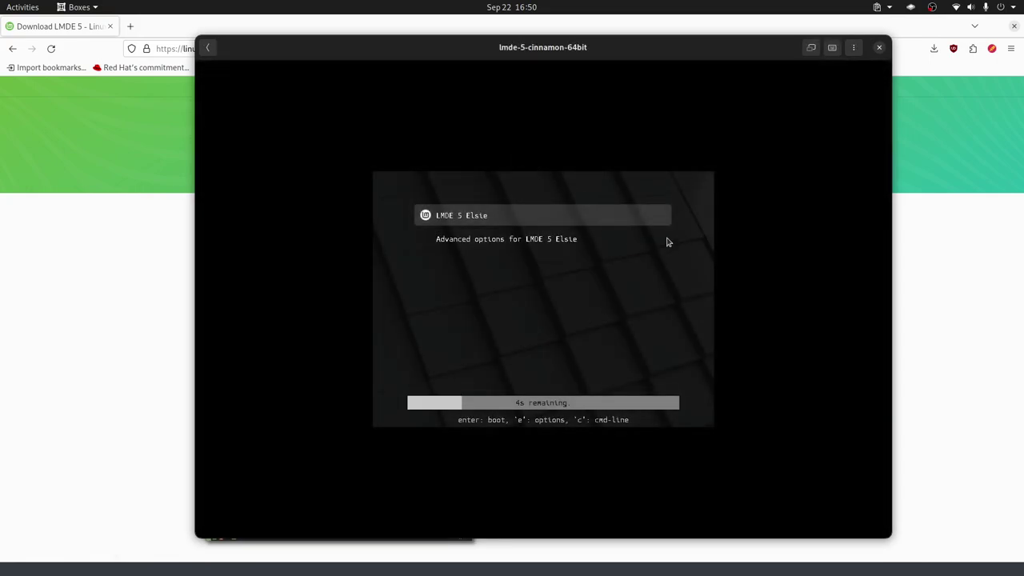
key("Return")
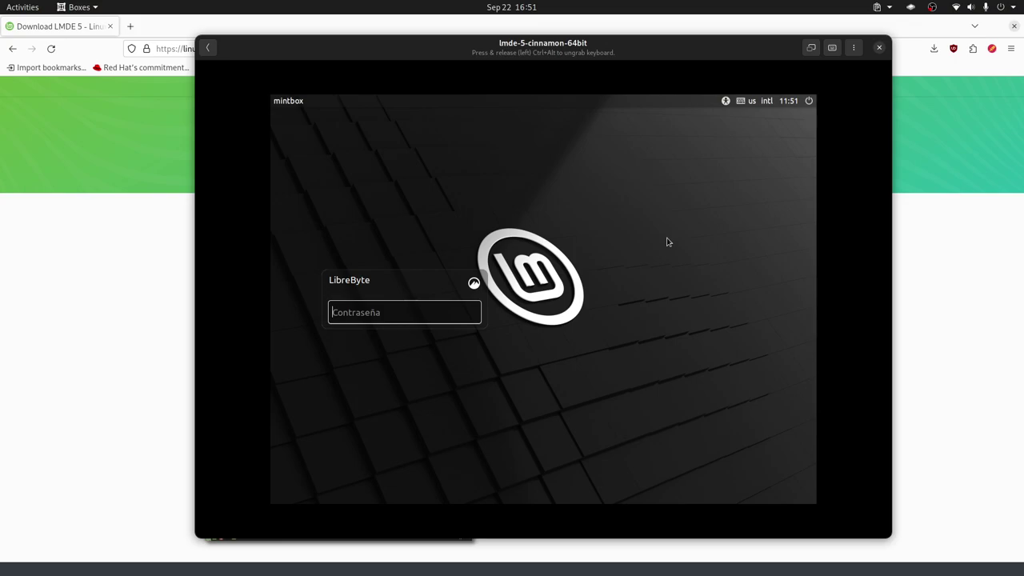
type("***")
key("Return")
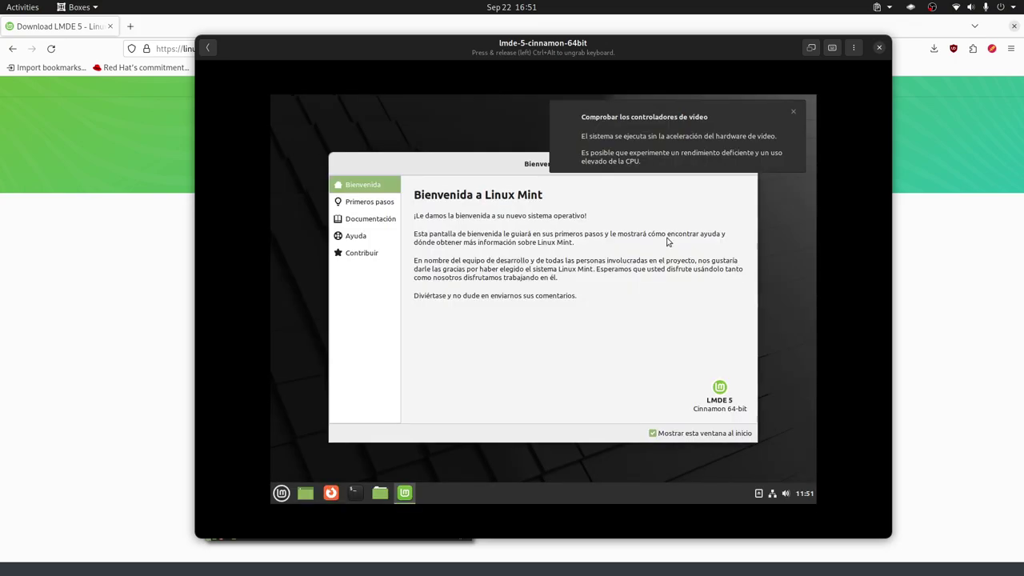
Dismiss the video driver warning, disable the welcome screen at startup, and close Bienvenida.
left_click(793, 115)
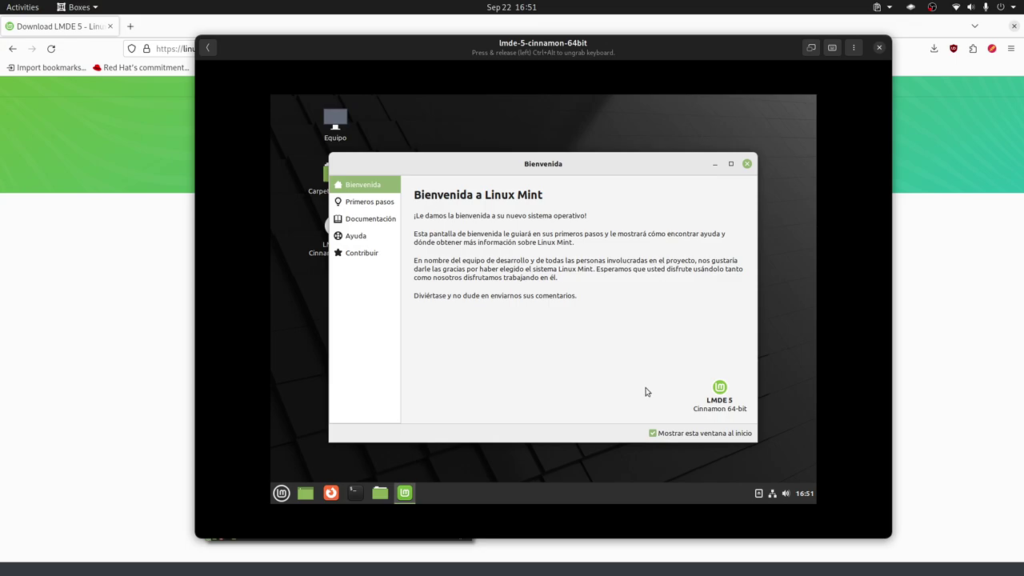
left_click(653, 433)
left_click(747, 164)
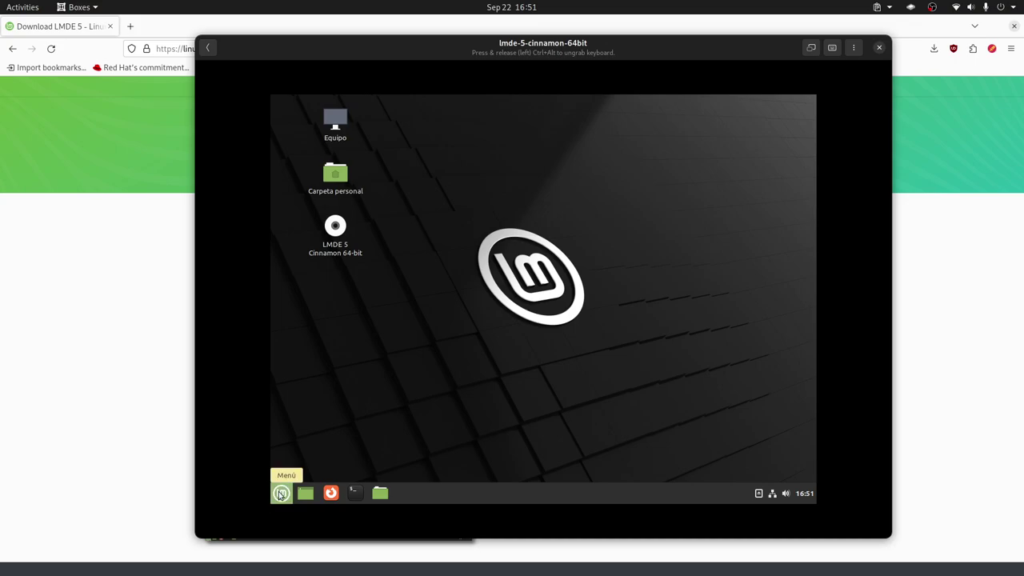
Launch the guest's display settings by searching 'displ' in the application menu.
left_click(280, 489)
mouse_move(404, 330)
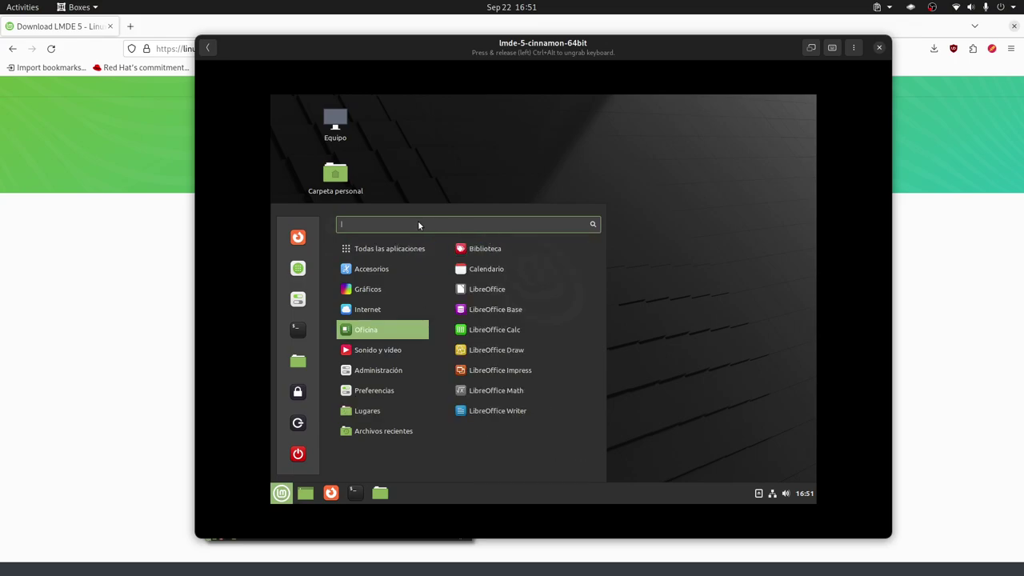
type("displ")
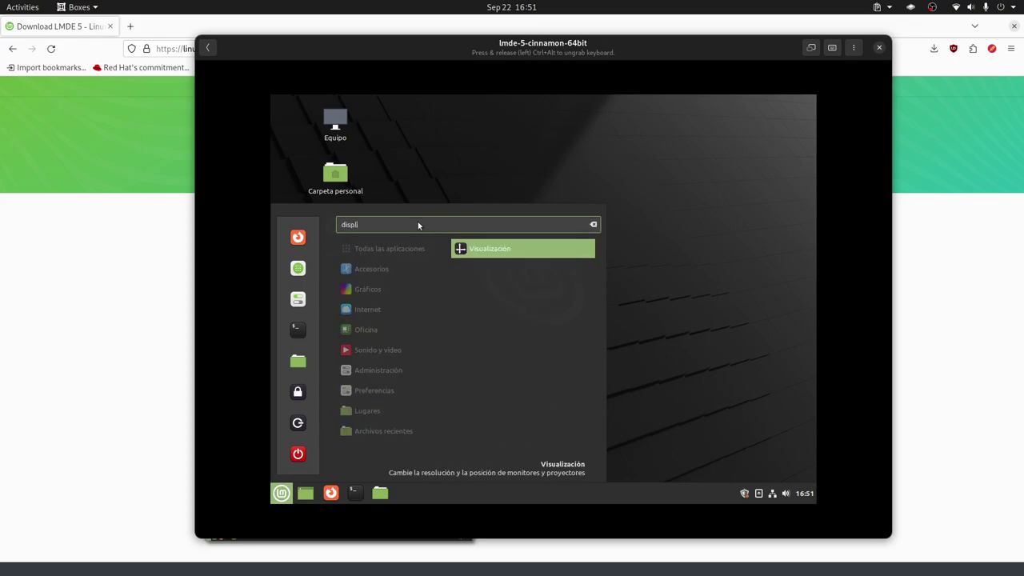
left_click(516, 255)
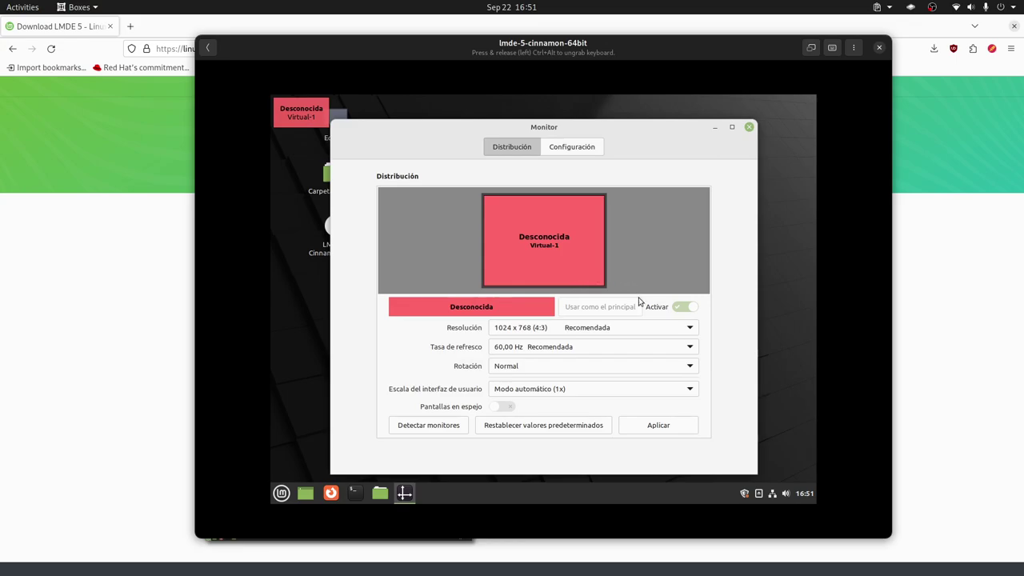
Set and keep the 1920 x 1080 (16:9) resolution, then close the display settings.
left_click(594, 326)
scroll(591, 326, "up", 2)
scroll(591, 324, "up", 5)
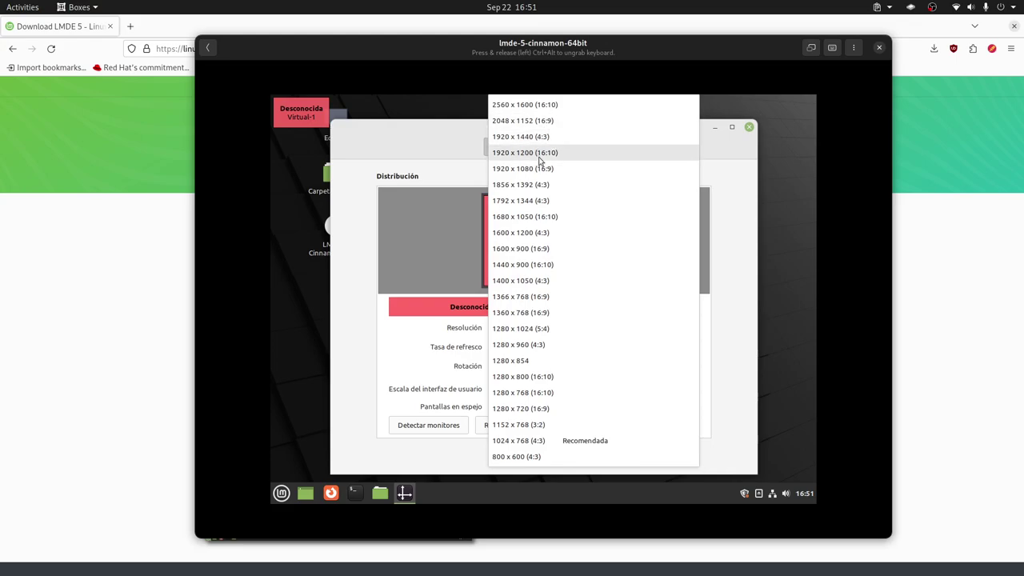
left_click(566, 170)
left_click(670, 433)
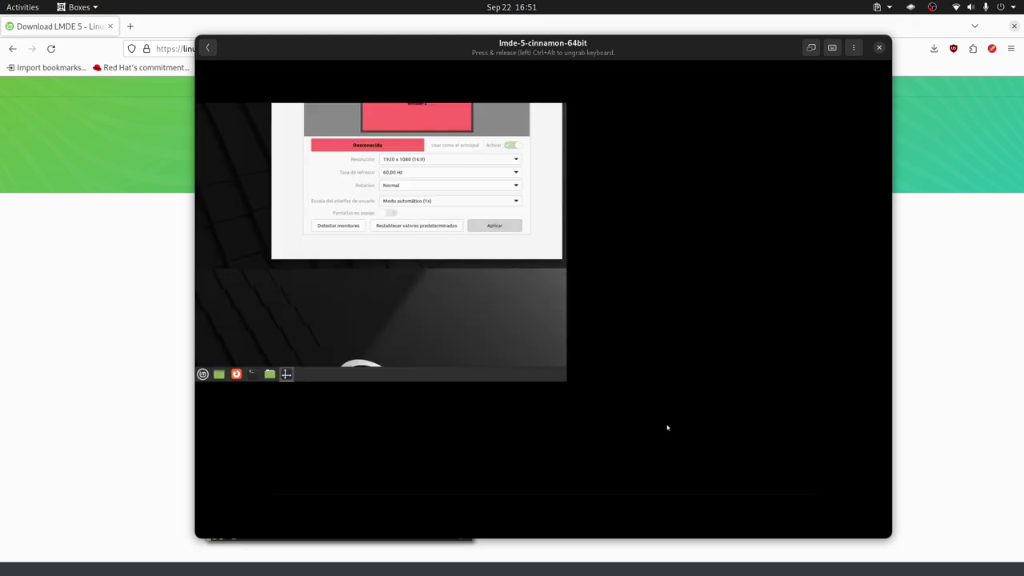
left_click(522, 320)
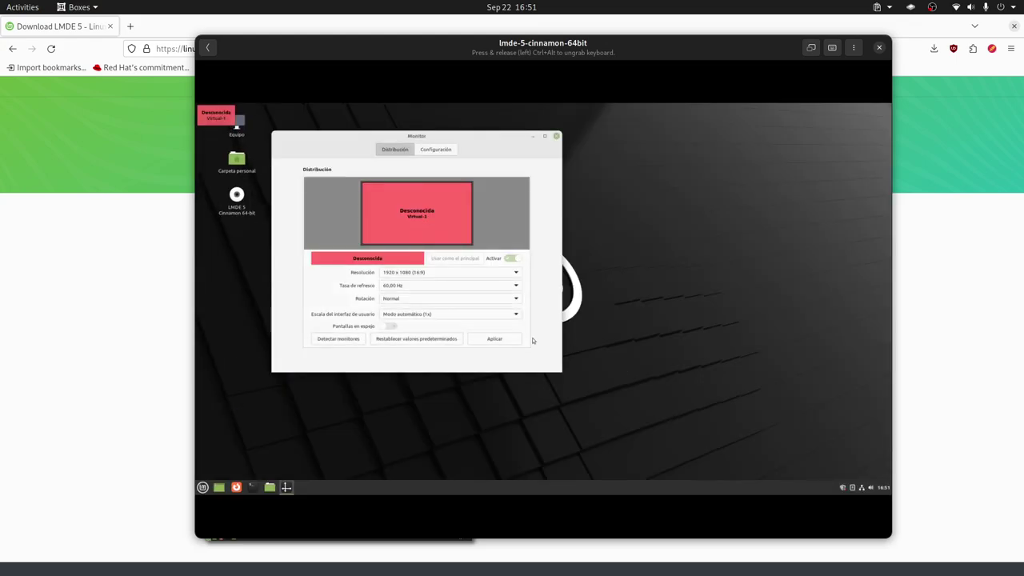
left_click(501, 342)
left_click(480, 319)
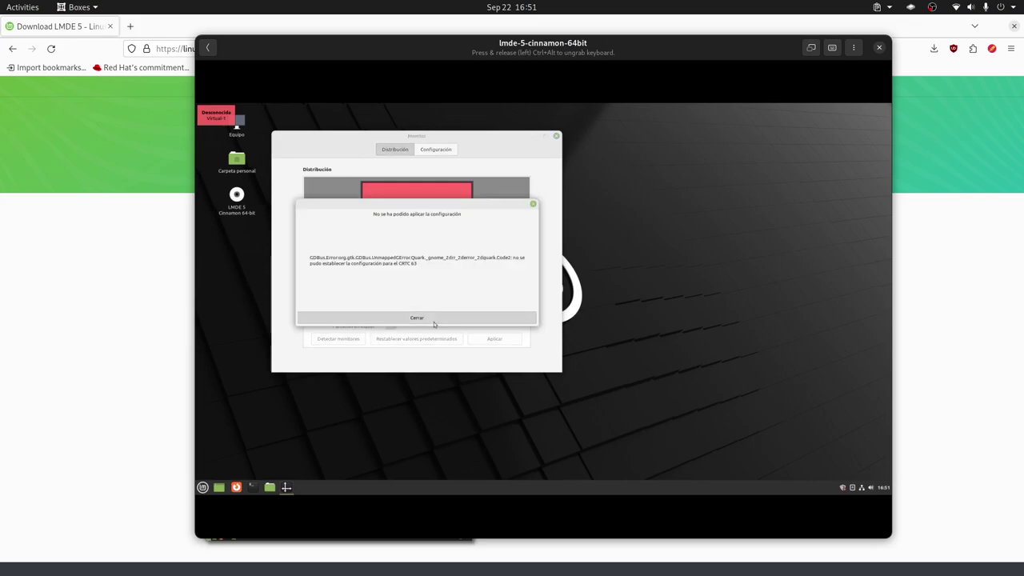
left_click(556, 136)
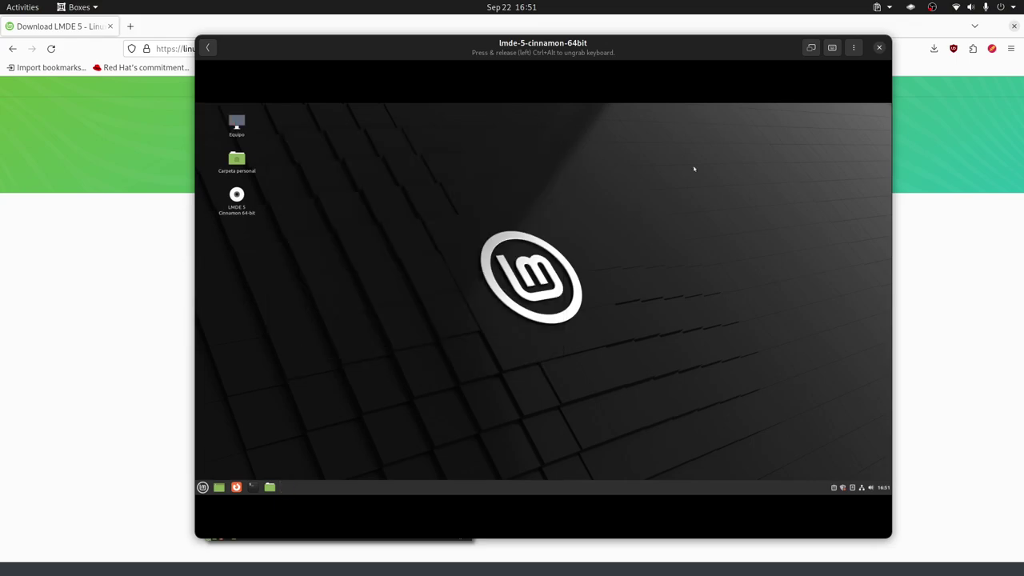
Switch the LMDE virtual machine to fullscreen and open the Cinnamon Menu.
left_click(810, 48)
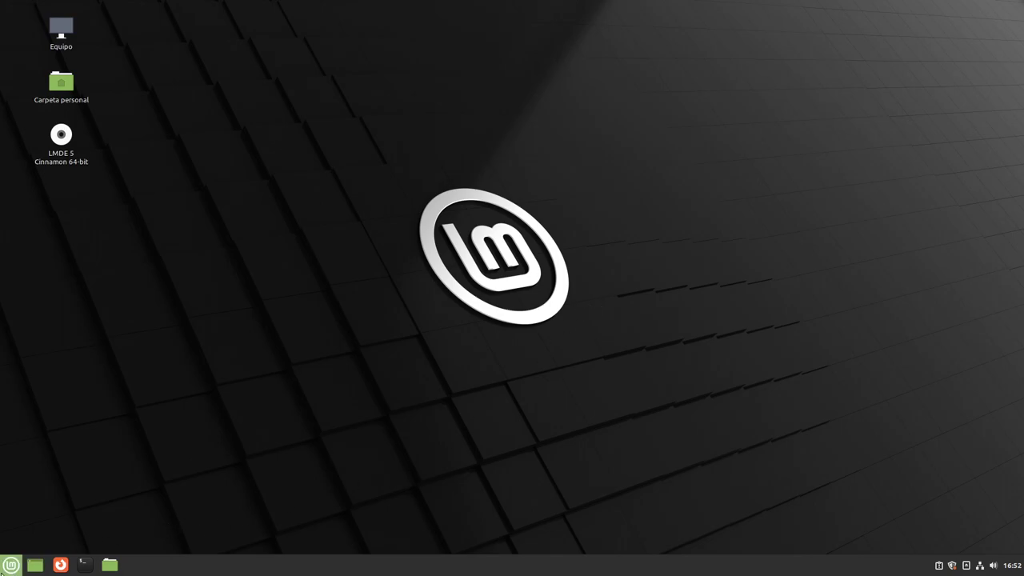
left_click(11, 564)
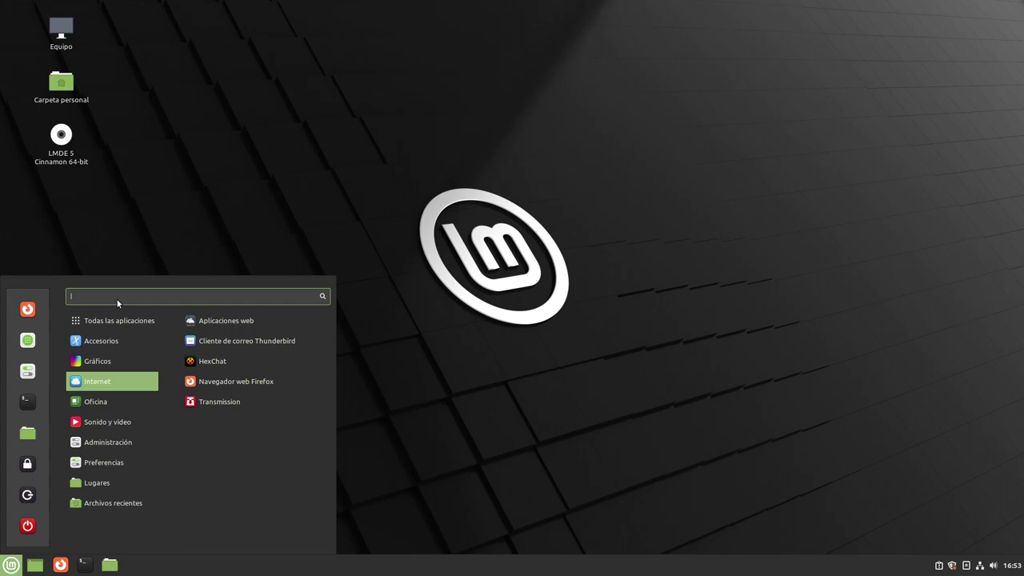
Dismiss the Cinnamon application menu by clicking the empty desktop.
left_click(405, 445)
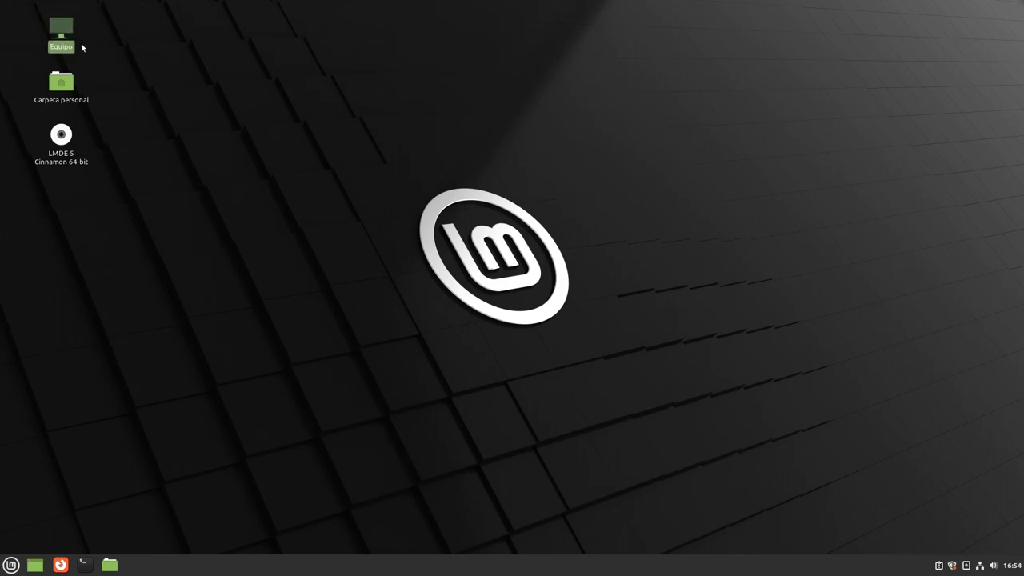
Browse the LMDE 5 Cinnamon 64-bit disc's files, then close its window.
left_click(64, 152)
double_click(64, 152)
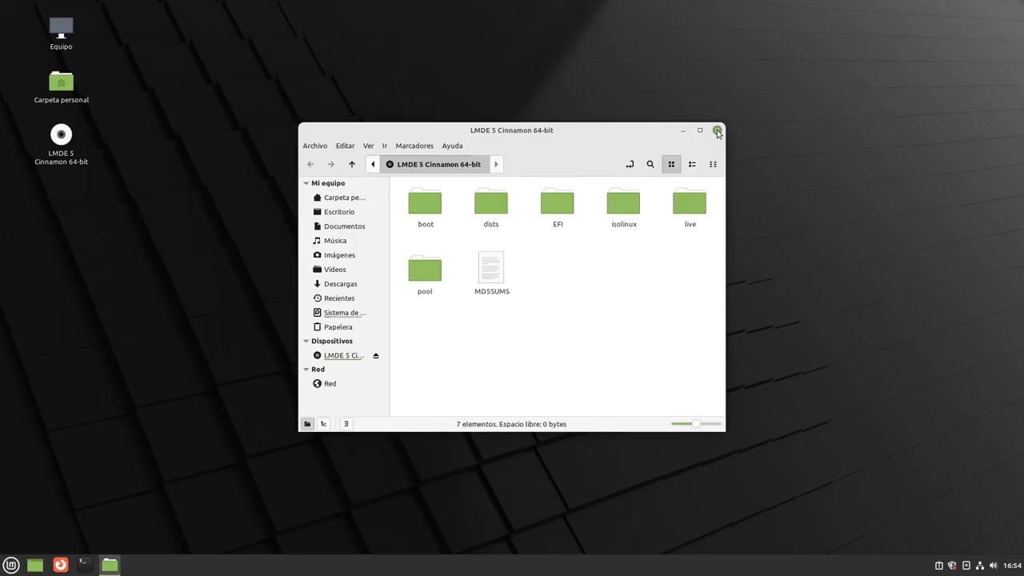
left_click(717, 130)
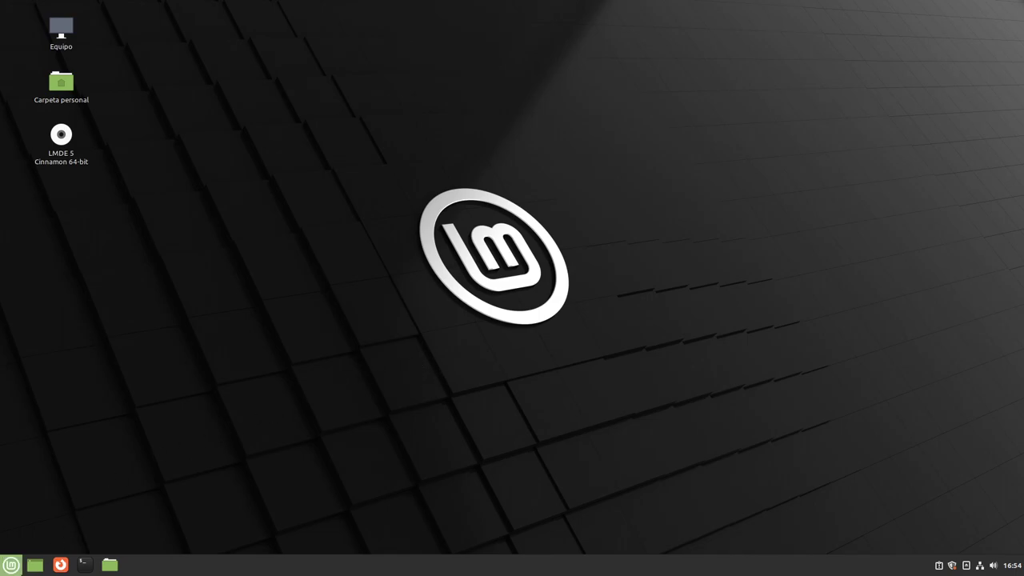
Open Carpeta personal via Menu > Accesorios > Archivos and view its Ayuda menu.
left_click(13, 566)
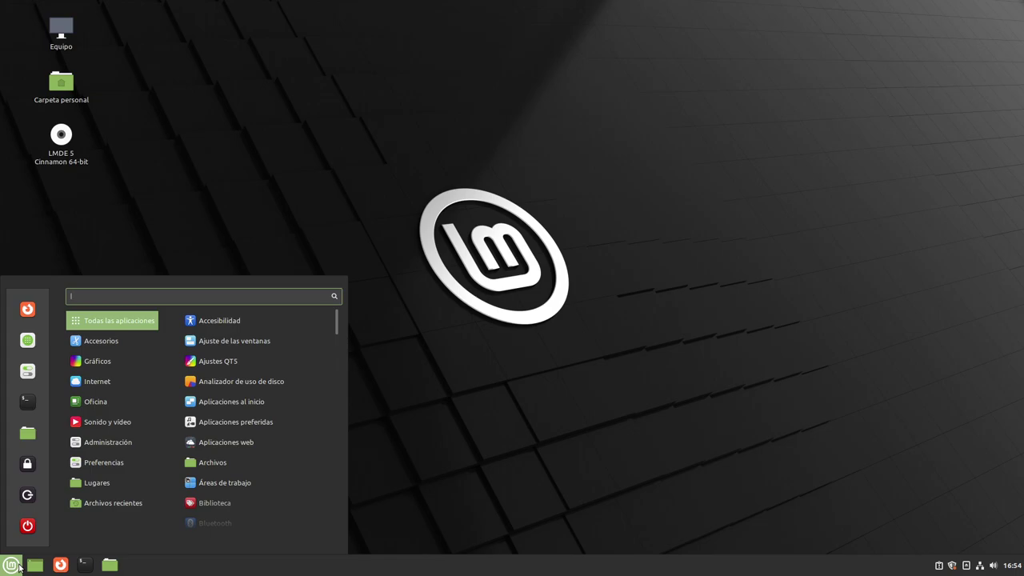
mouse_move(78, 343)
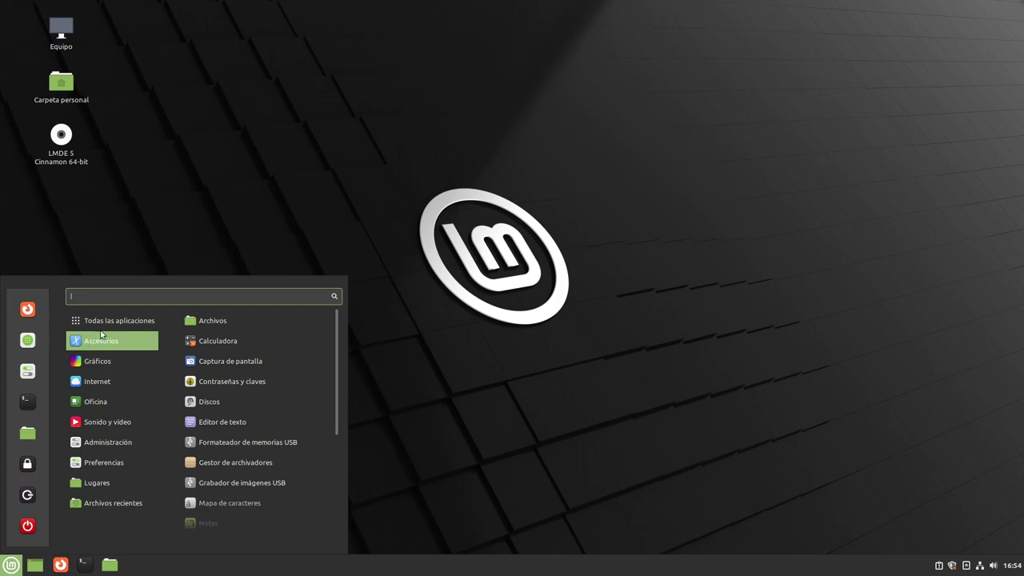
mouse_move(101, 330)
left_click(229, 320)
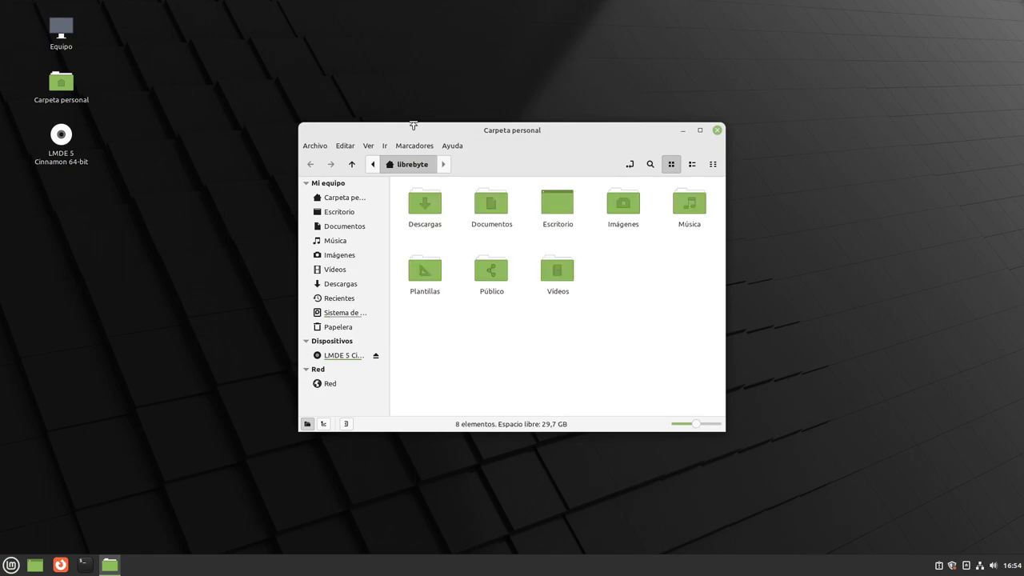
left_click(452, 145)
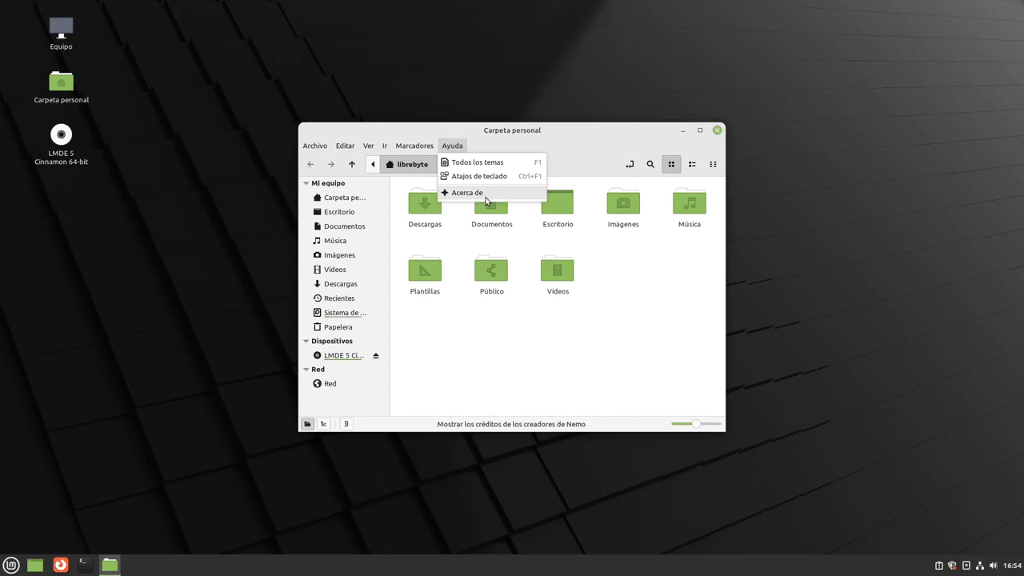
Maximize the home folder window, look at Marcadores, then restore it to normal size.
left_click(536, 132)
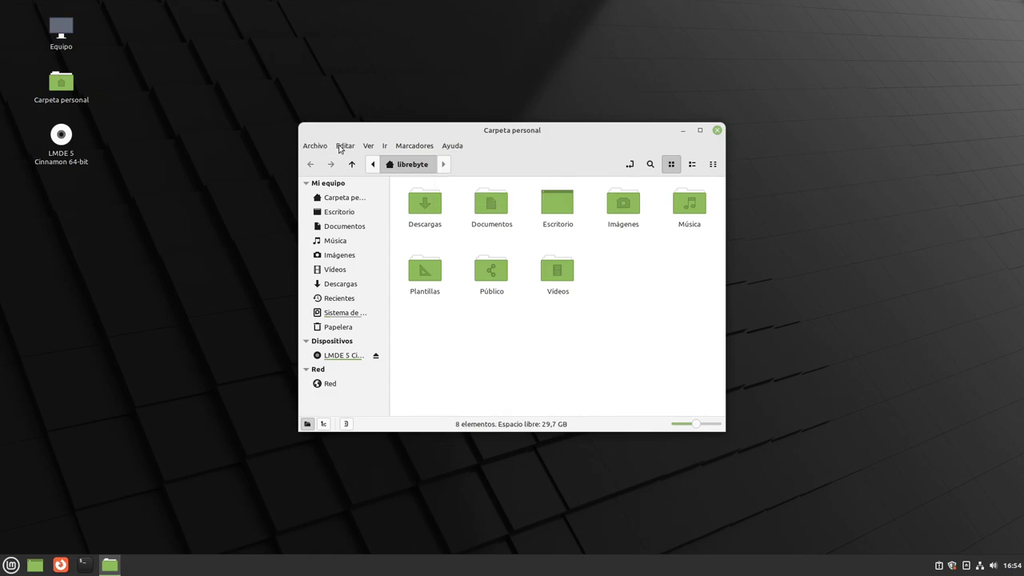
double_click(574, 126)
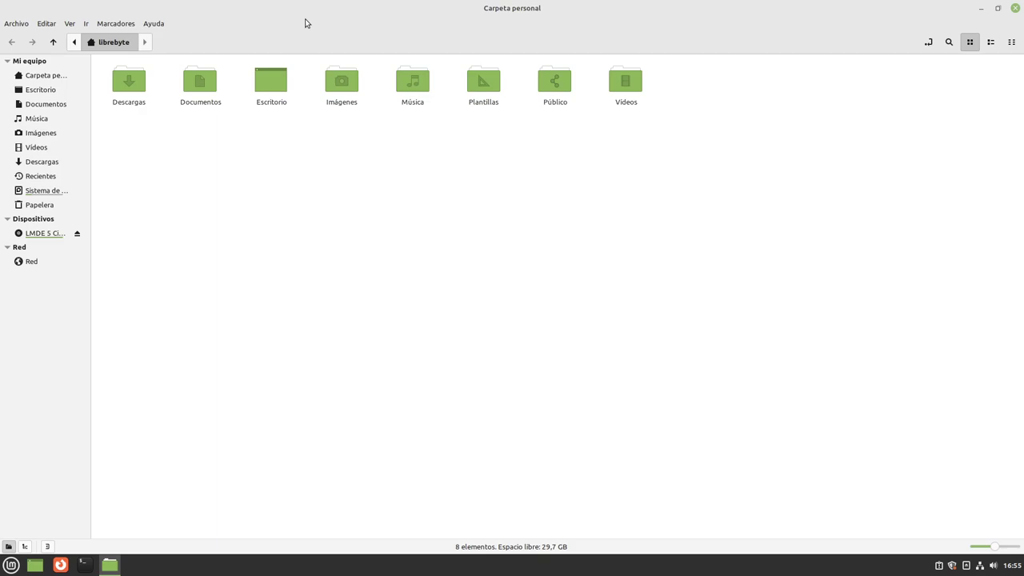
left_click(112, 26)
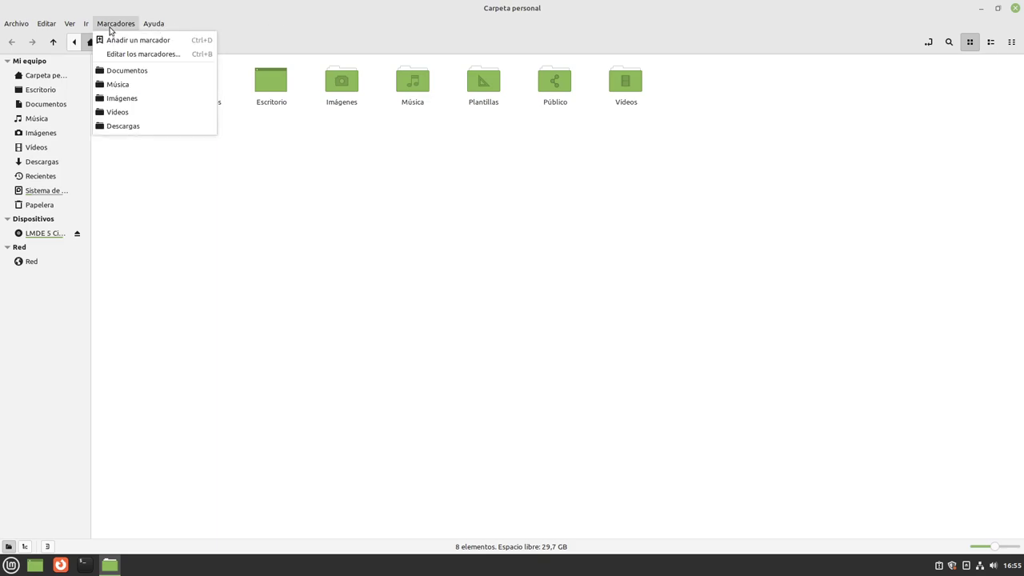
left_click(382, 198)
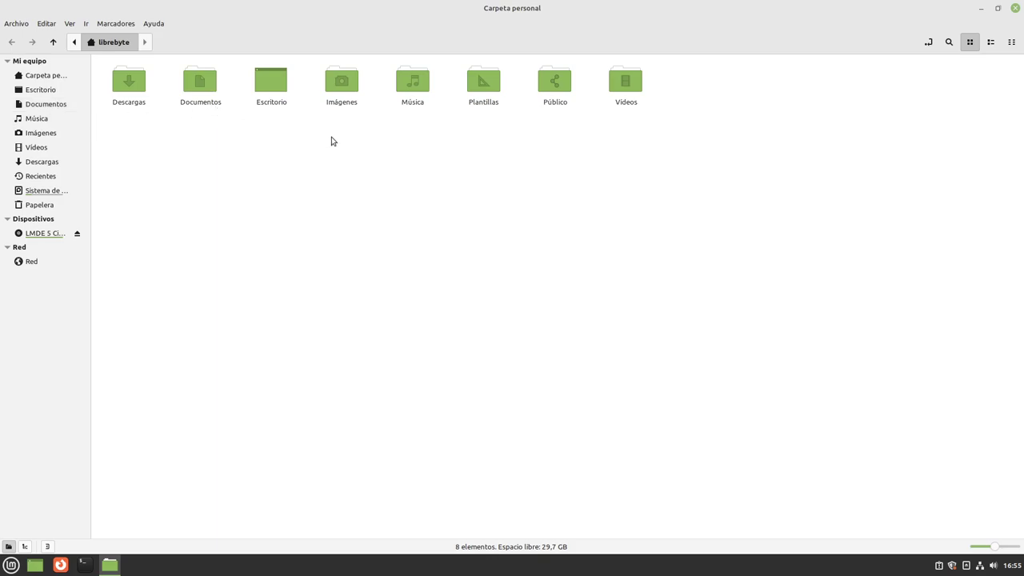
double_click(526, 9)
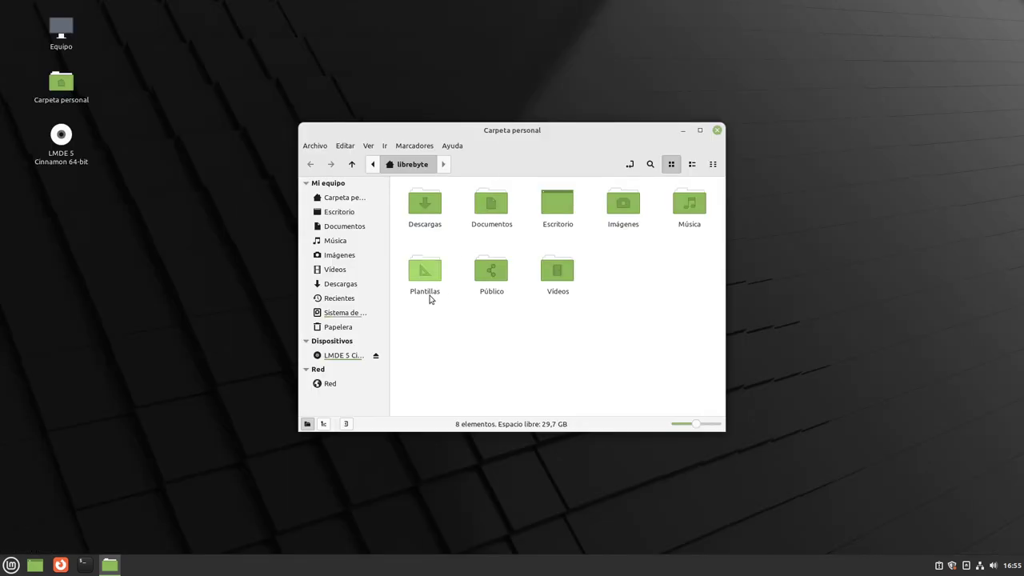
Start Editor de texto from Menu > Accesorios, opening a blank Documento no guardado 1.
left_click(11, 565)
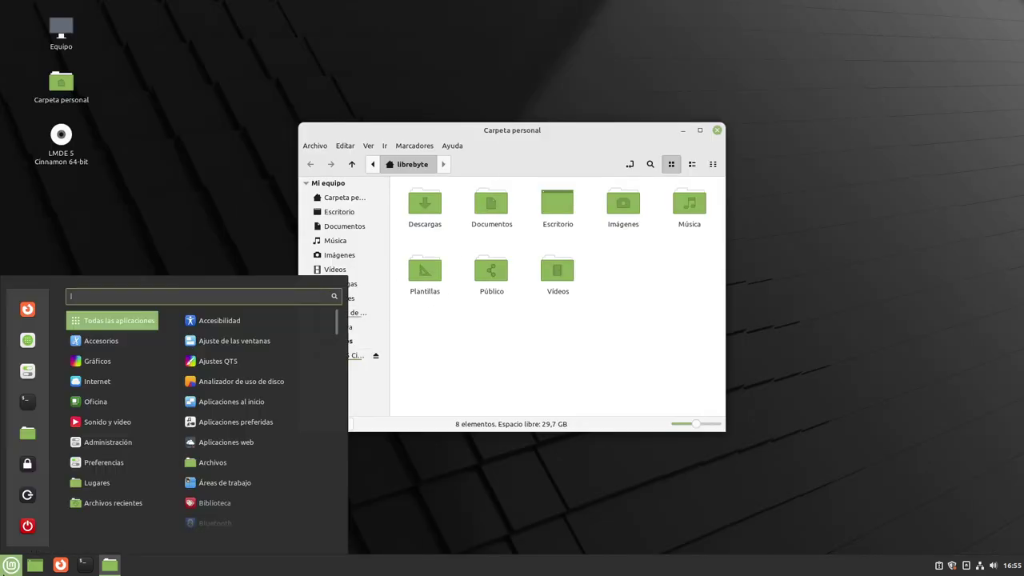
mouse_move(112, 341)
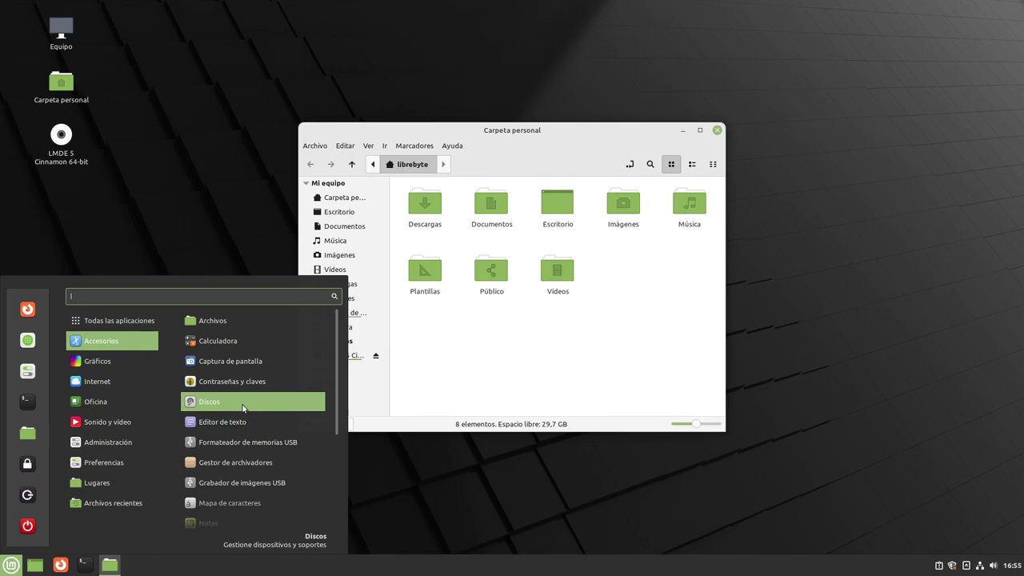
left_click(240, 422)
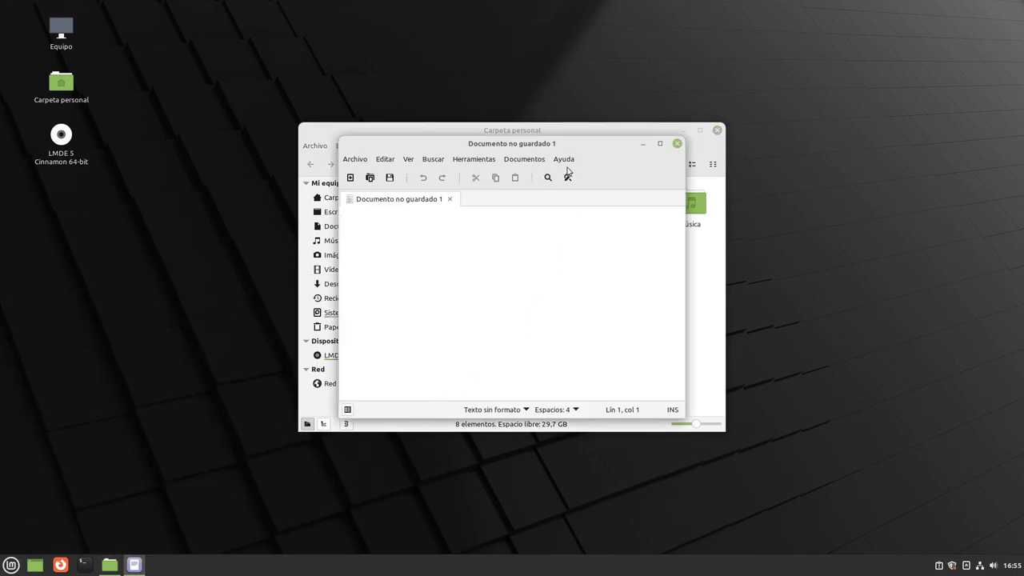
Confirm the editor is version 3.2.2 in Ayuda > Acerca de.
left_click(562, 159)
left_click(587, 203)
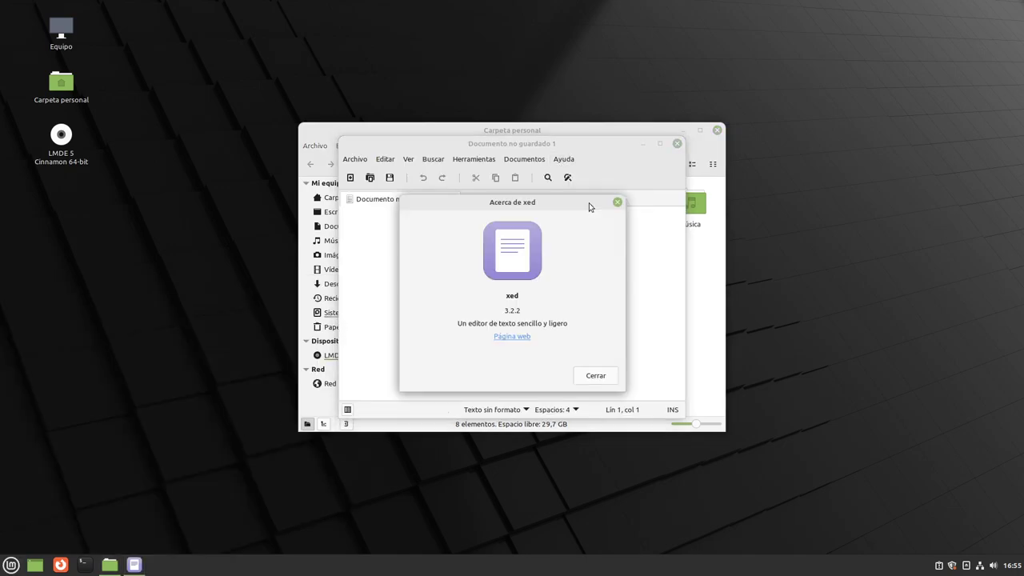
left_click(596, 376)
Place the editor beside the top-left home folder window and open the Mint menu.
left_click_drag(613, 143, 788, 161)
left_click_drag(589, 130, 306, 24)
left_click_drag(598, 160, 496, 34)
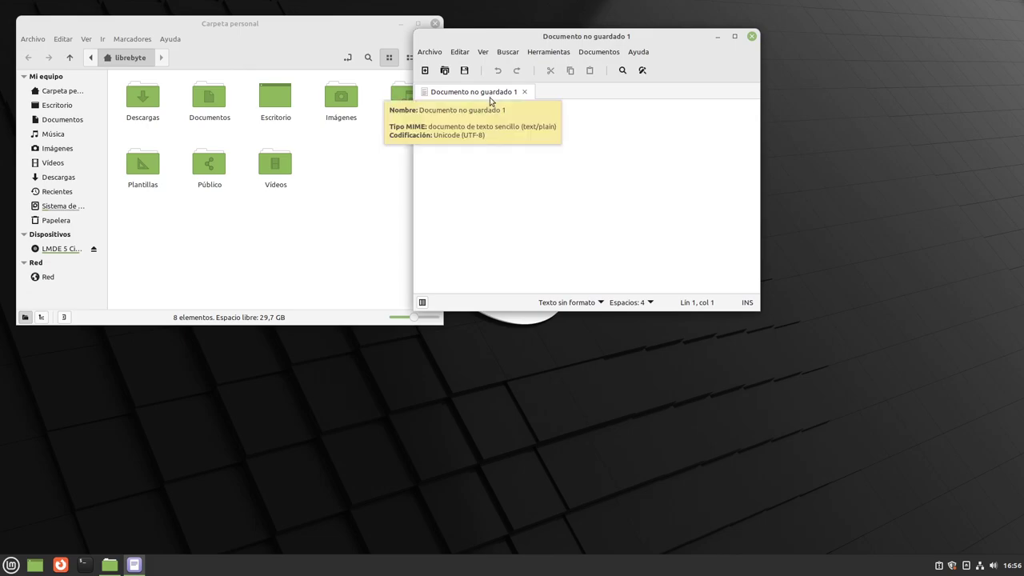
left_click_drag(560, 37, 597, 38)
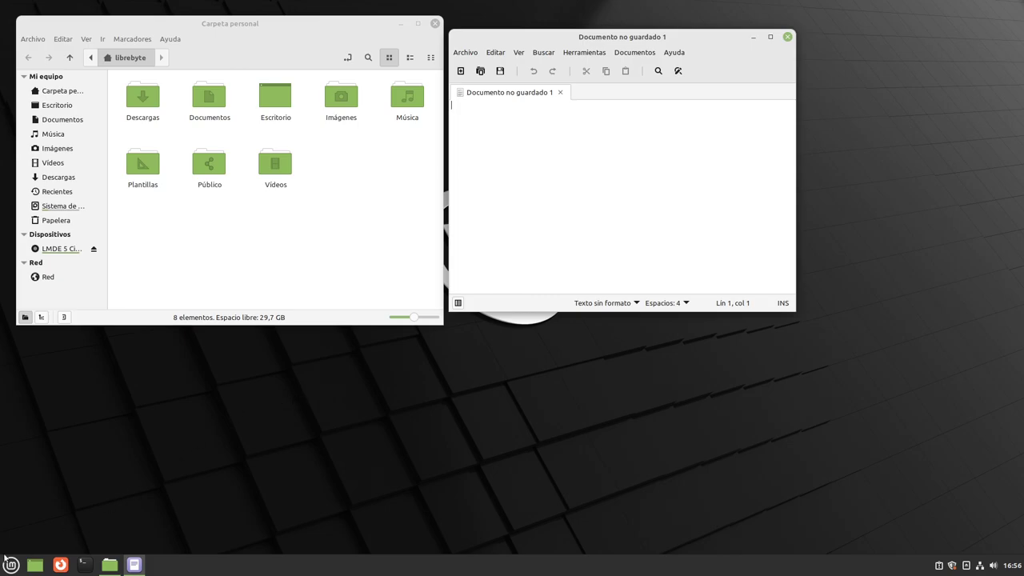
left_click(9, 562)
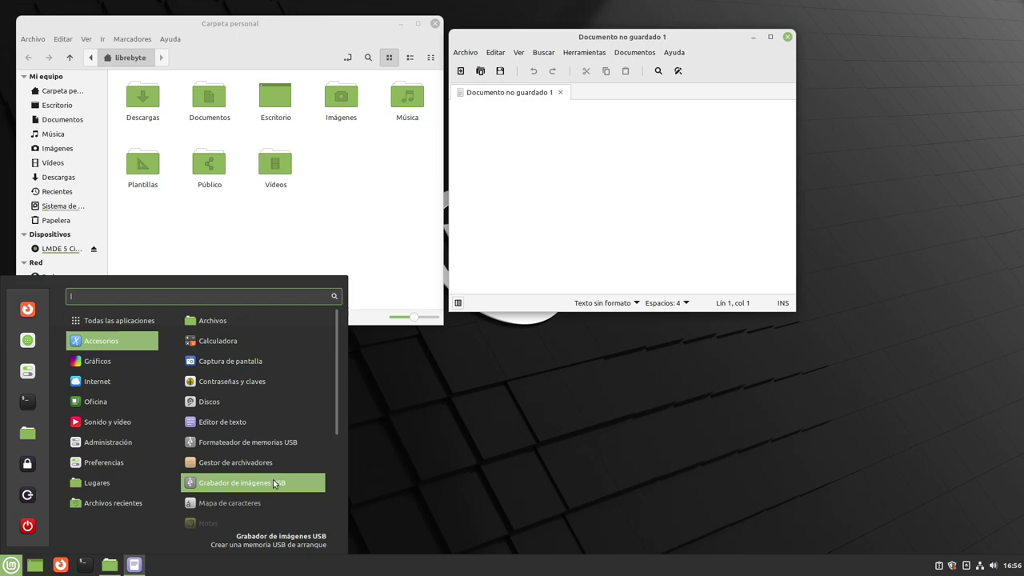
scroll(264, 448, "down", 1)
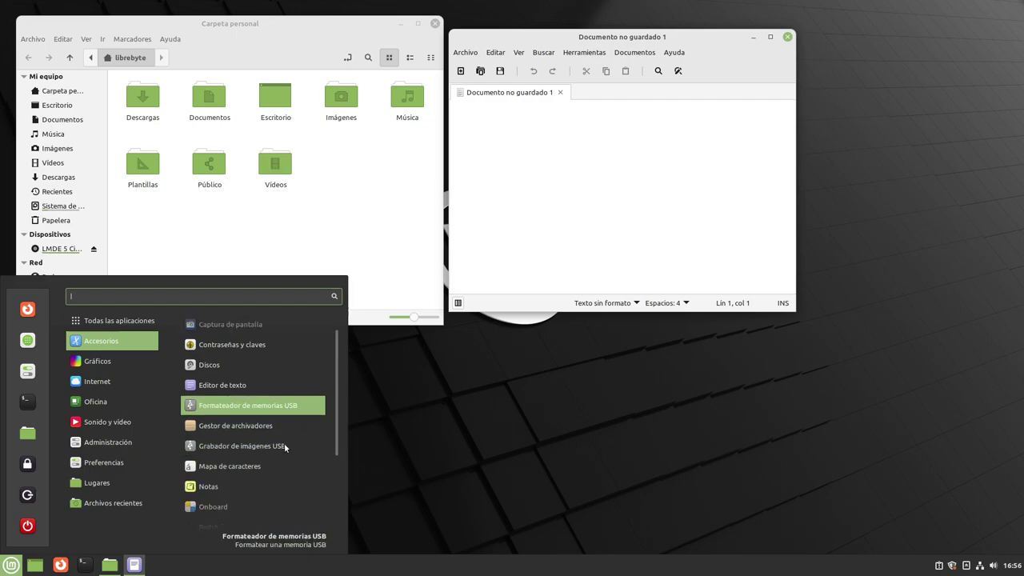
Start Notas and move its blank sticky note below the home folder window.
left_click(254, 486)
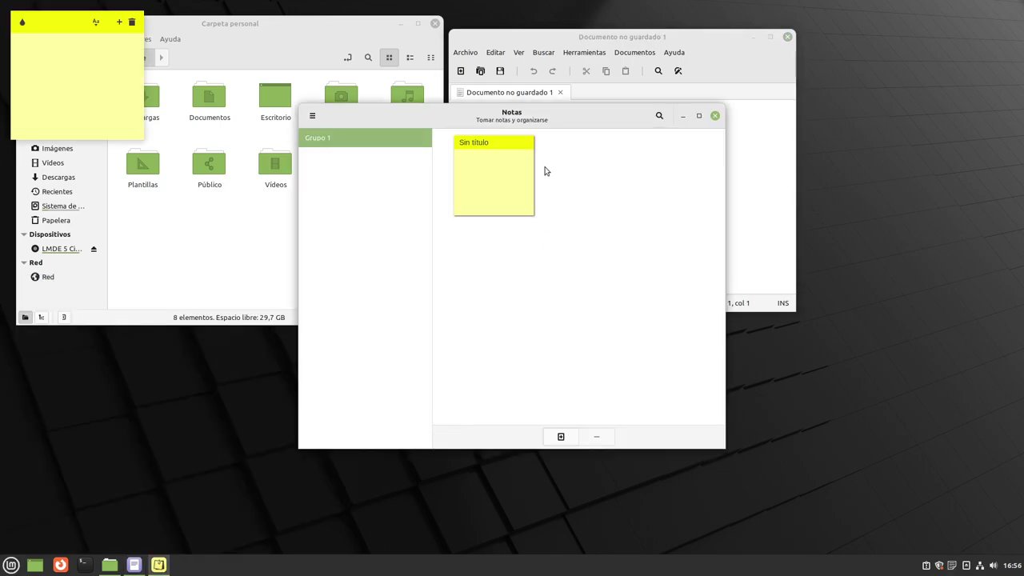
left_click_drag(541, 119, 767, 150)
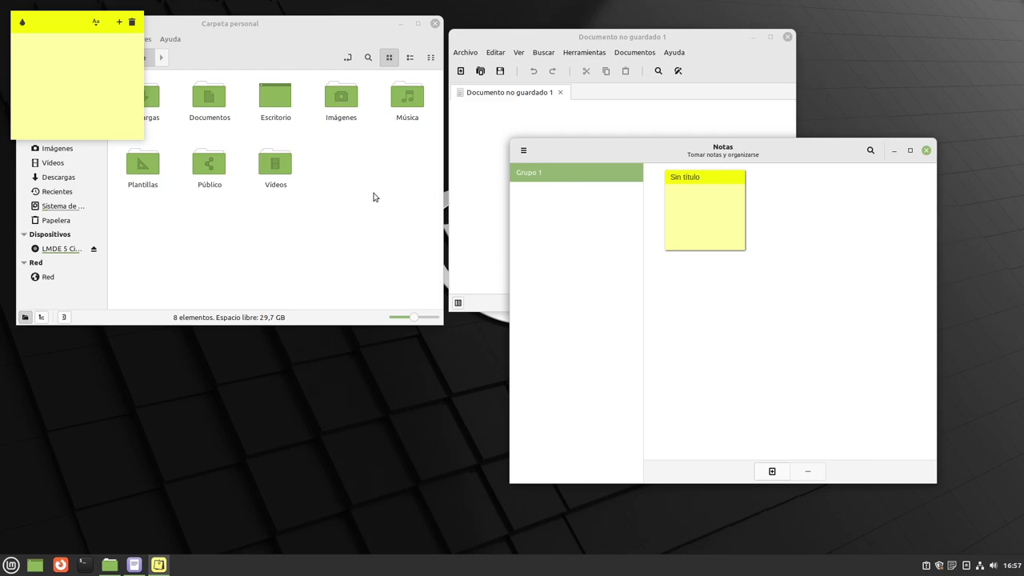
left_click_drag(62, 27, 329, 359)
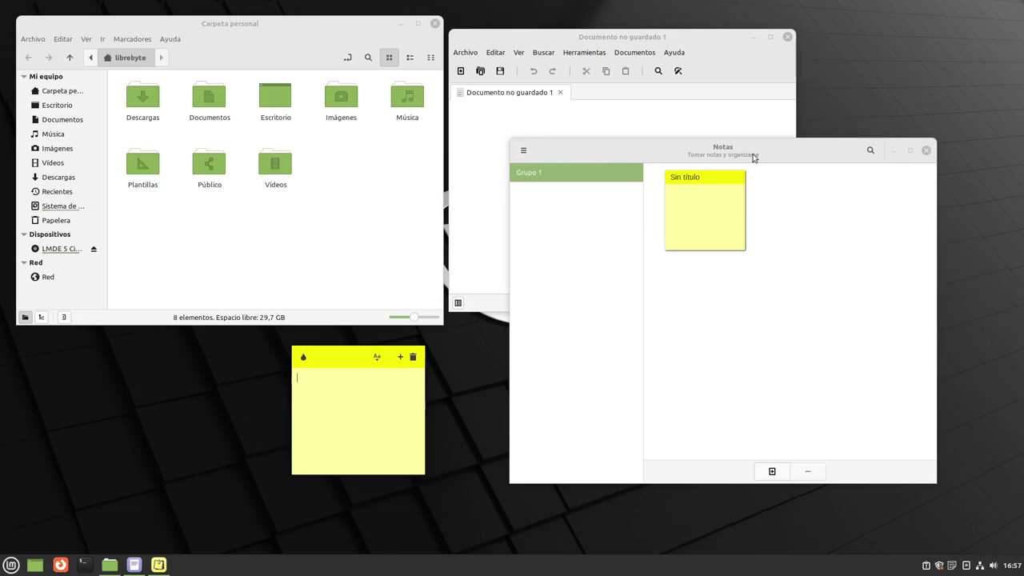
Try the Notas main options and note search, closing both without changes.
left_click(524, 150)
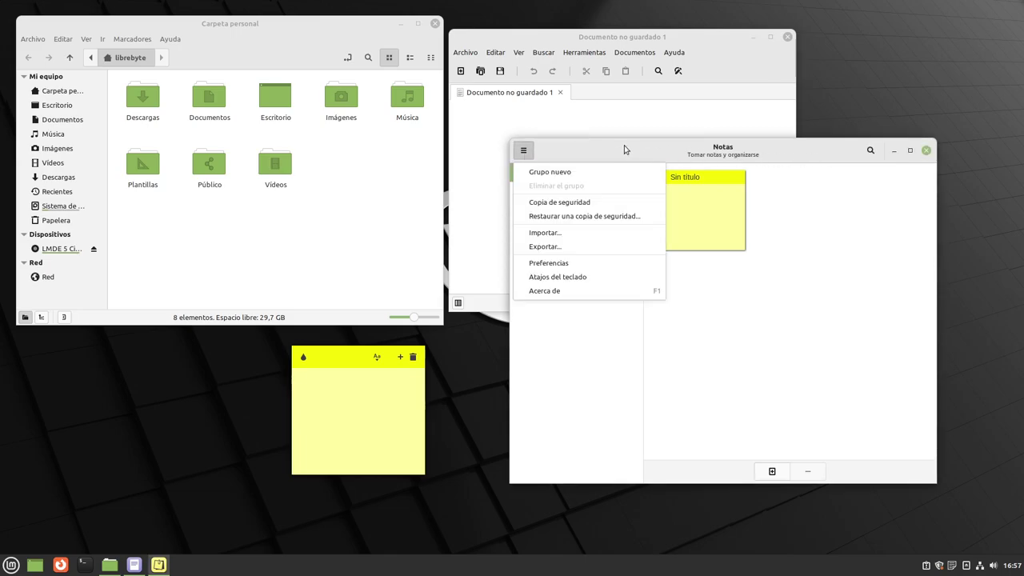
left_click(589, 150)
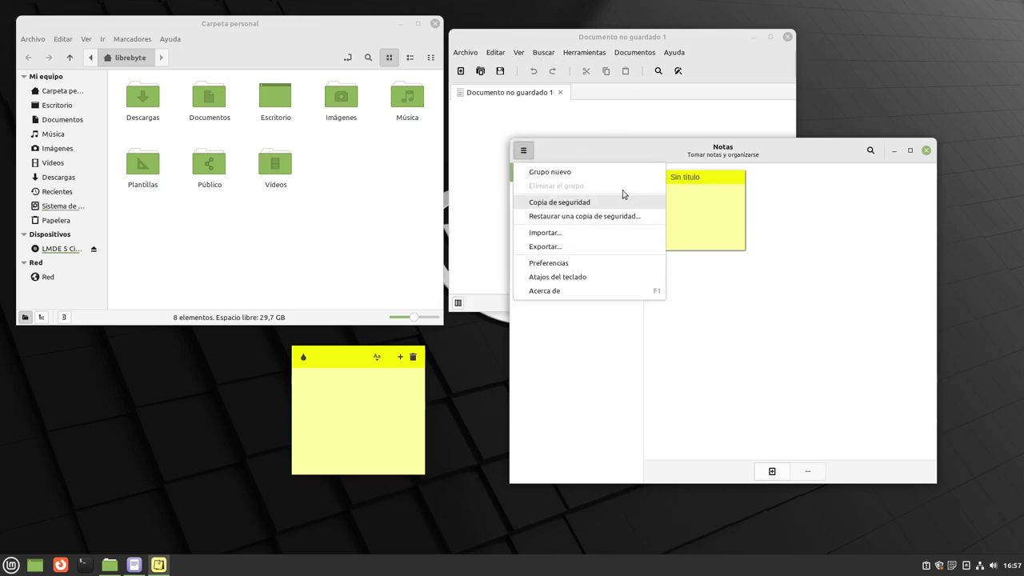
left_click(667, 159)
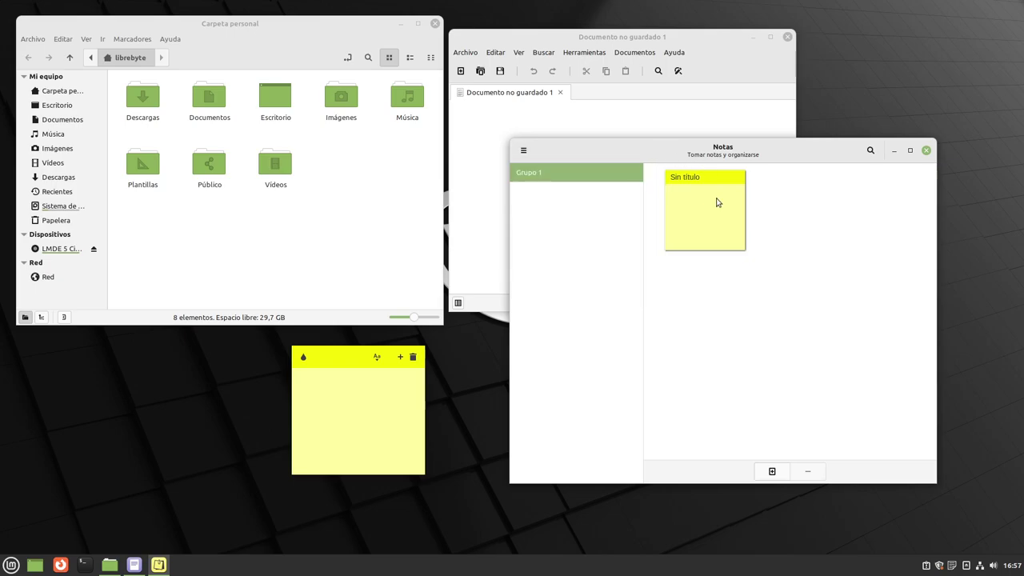
left_click(870, 151)
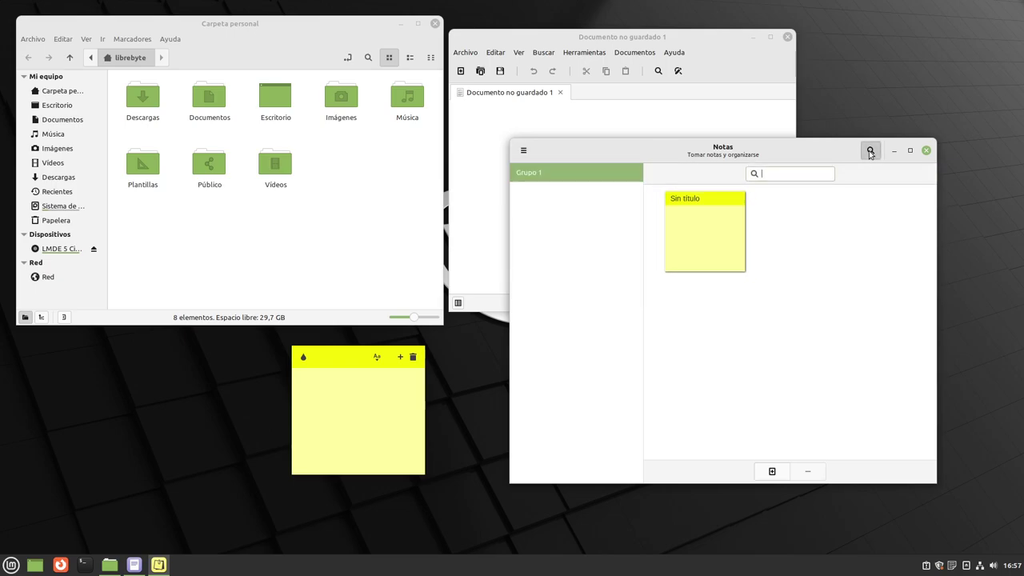
left_click(870, 152)
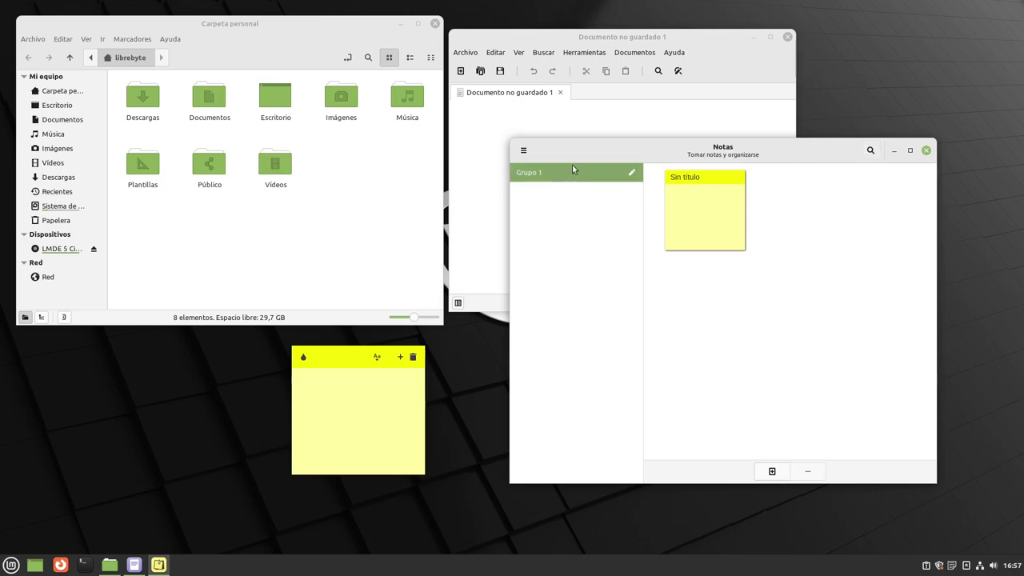
Shrink the Notas window and fit it into the top-right corner.
left_click_drag(675, 152, 648, 155)
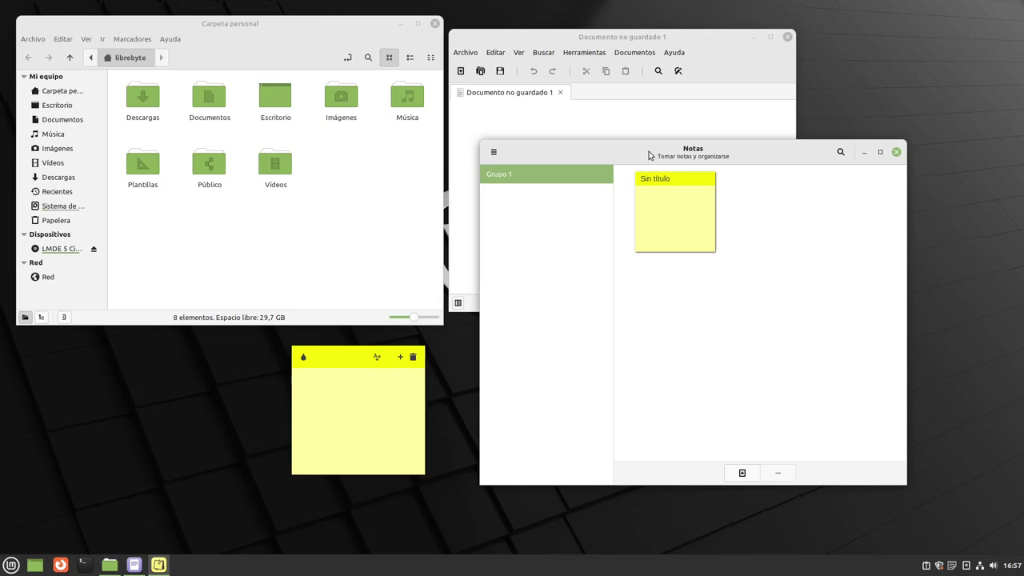
left_click_drag(482, 262, 705, 275)
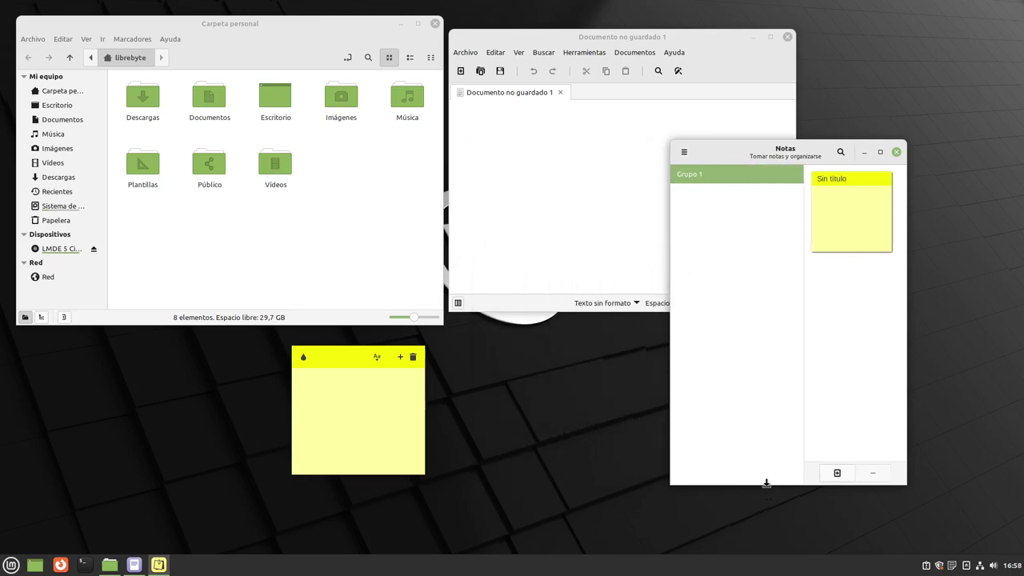
left_click_drag(767, 485, 782, 318)
left_click_drag(792, 160, 906, 32)
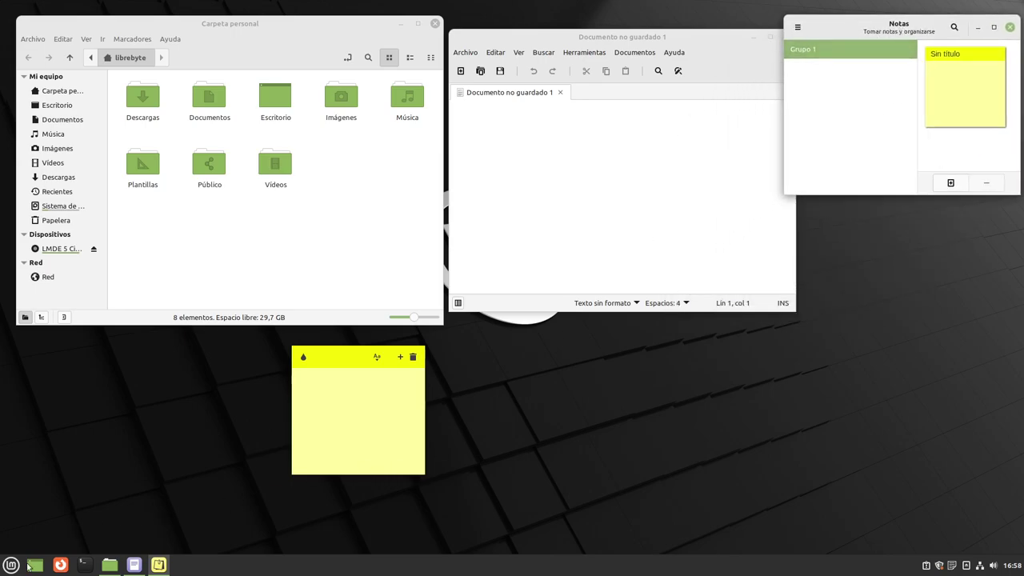
Start Visor de imágenes from the Accesorios list in the Mint menu.
left_click(11, 567)
mouse_move(100, 340)
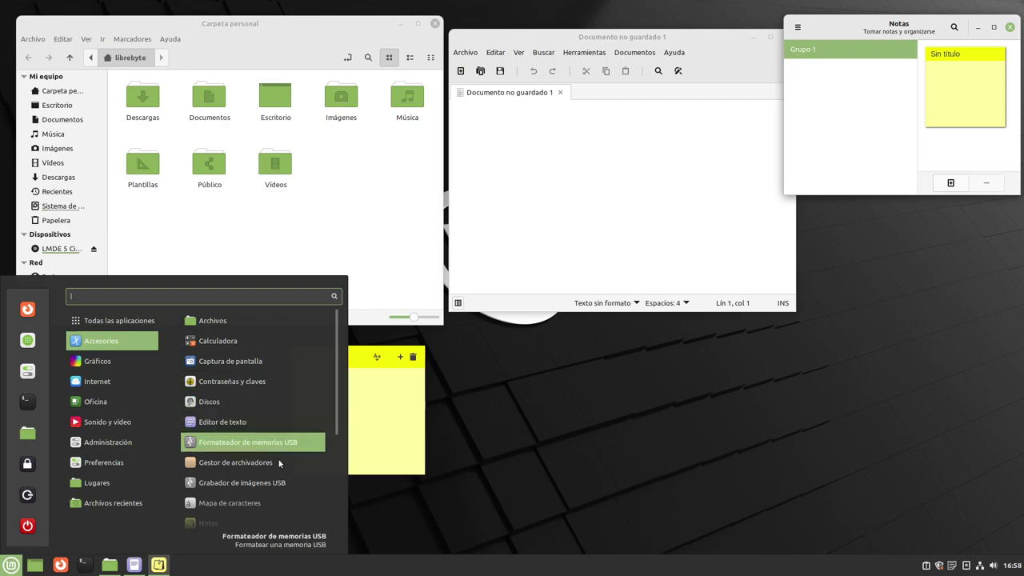
scroll(279, 471, "down", 2)
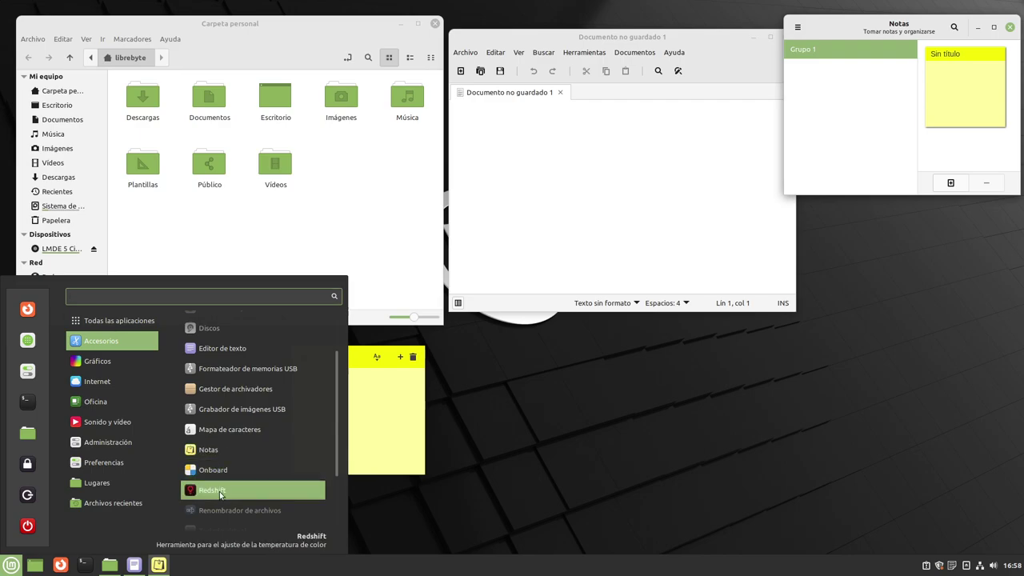
scroll(258, 483, "down", 2)
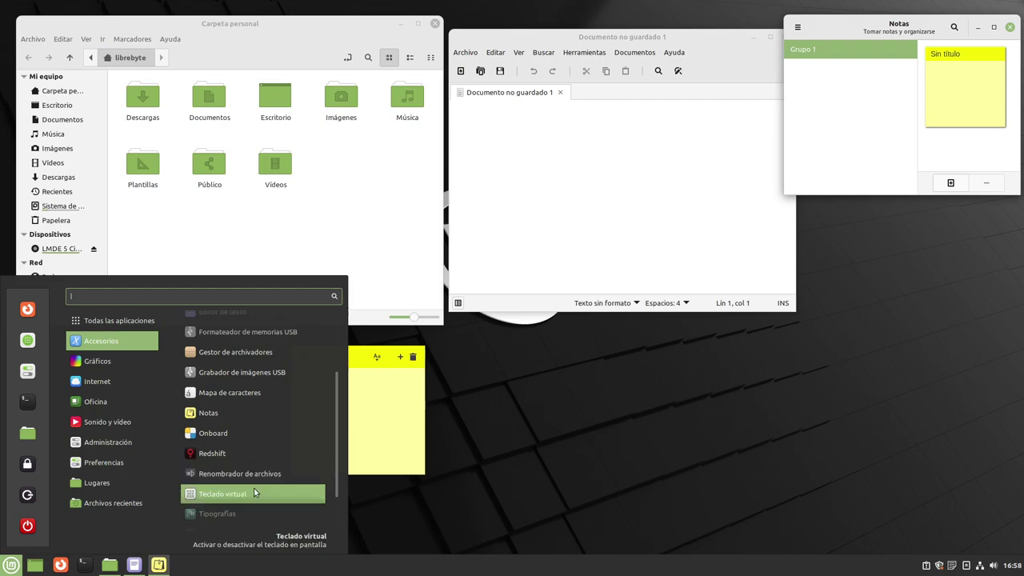
scroll(253, 488, "down", 2)
scroll(261, 483, "down", 1)
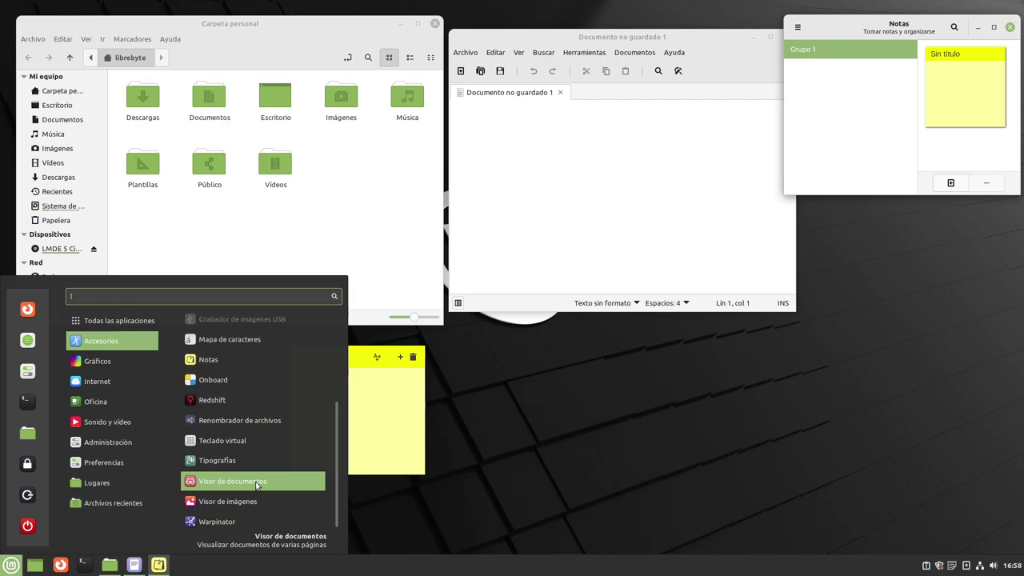
left_click(249, 504)
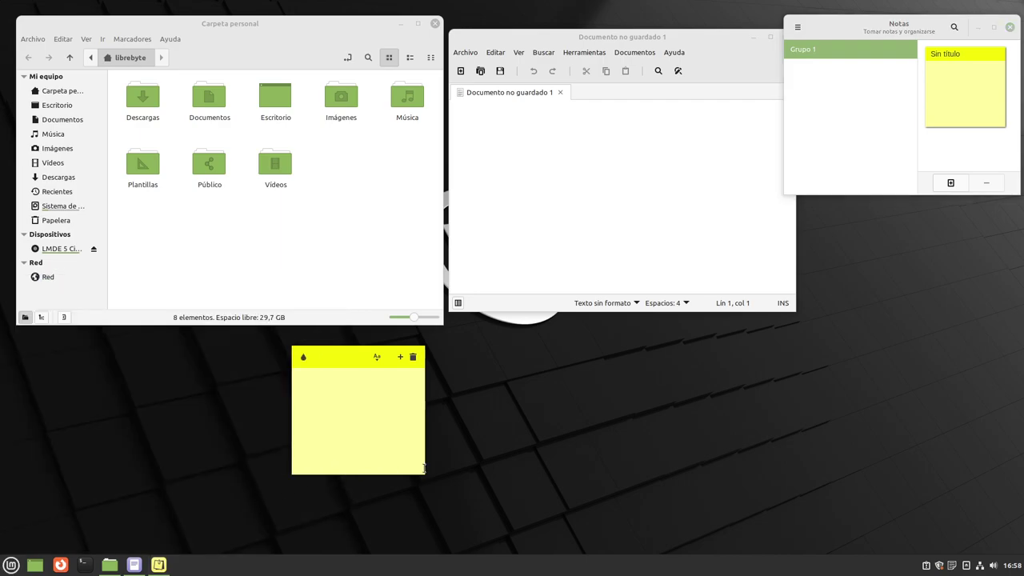
View the image viewer's version information, then move its window down and right.
left_click(478, 182)
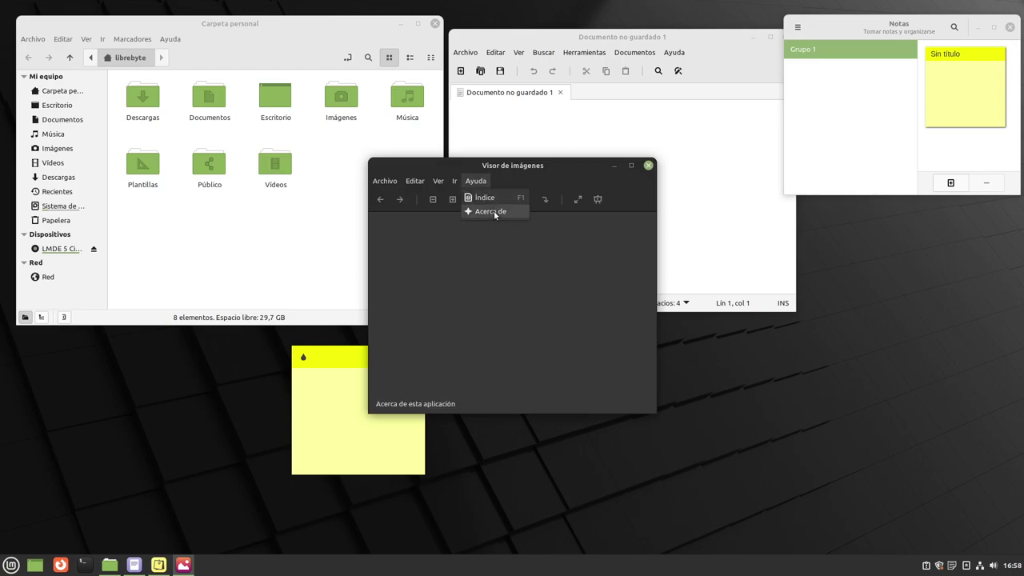
left_click(491, 211)
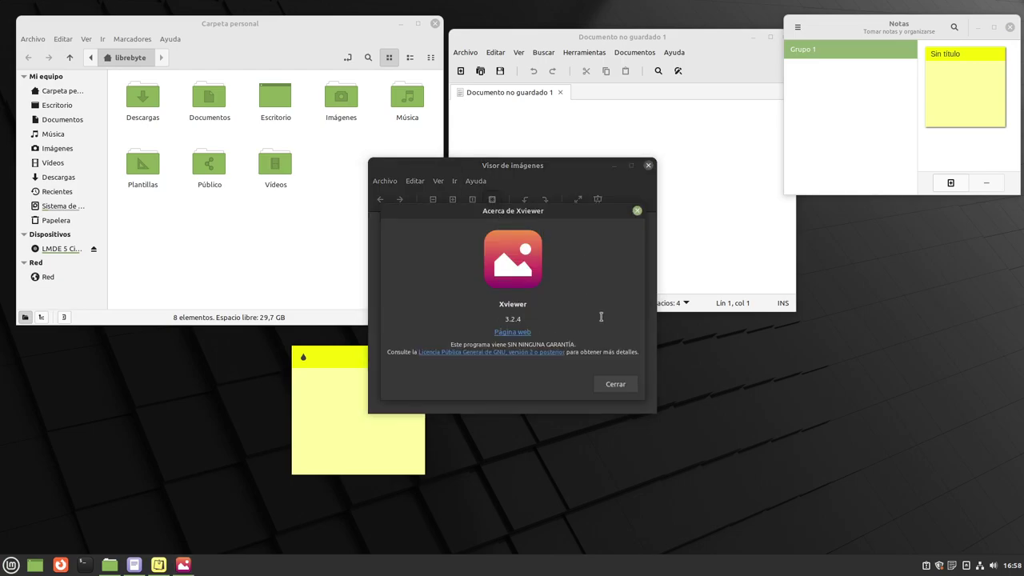
left_click(615, 386)
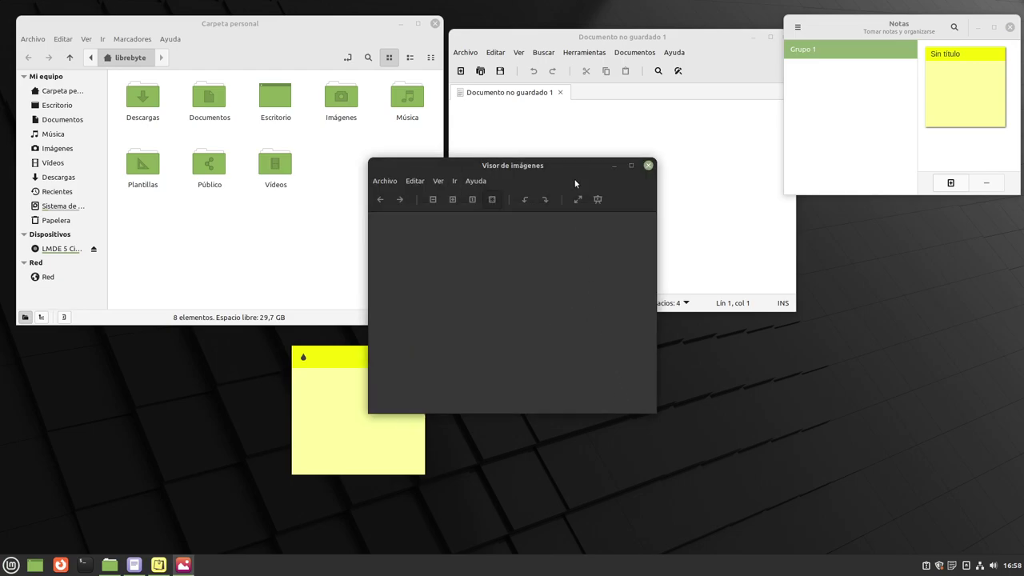
left_click_drag(576, 167, 797, 271)
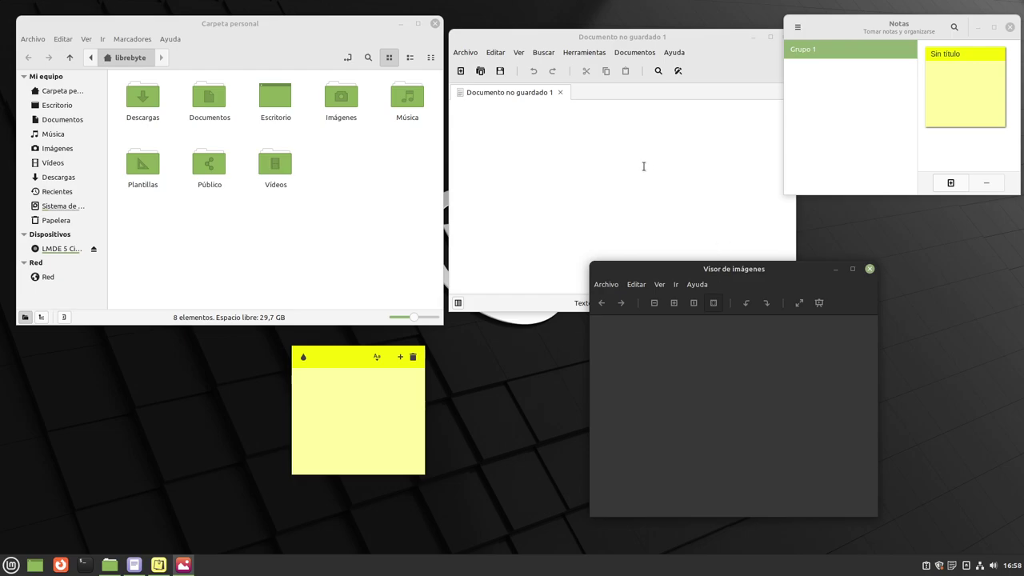
Confirm Xed is version 3.2.2, then bring the image viewer window forward.
right_click(685, 41)
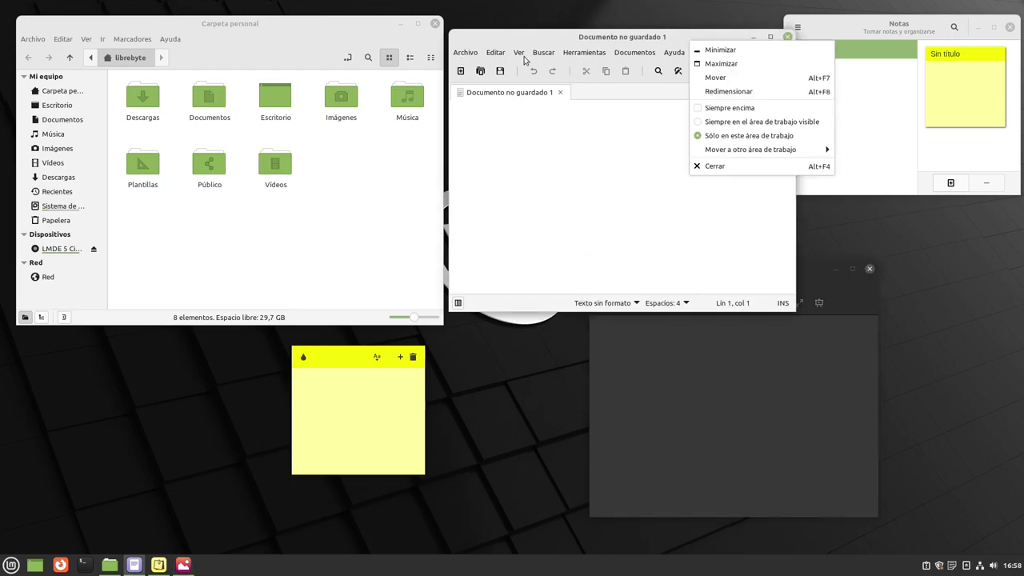
left_click(497, 43)
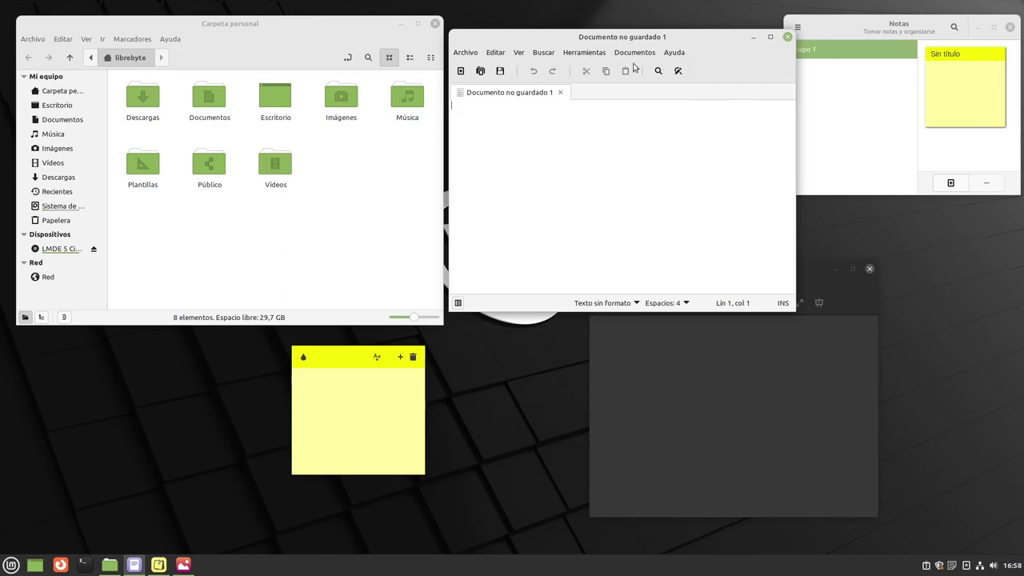
left_click(675, 52)
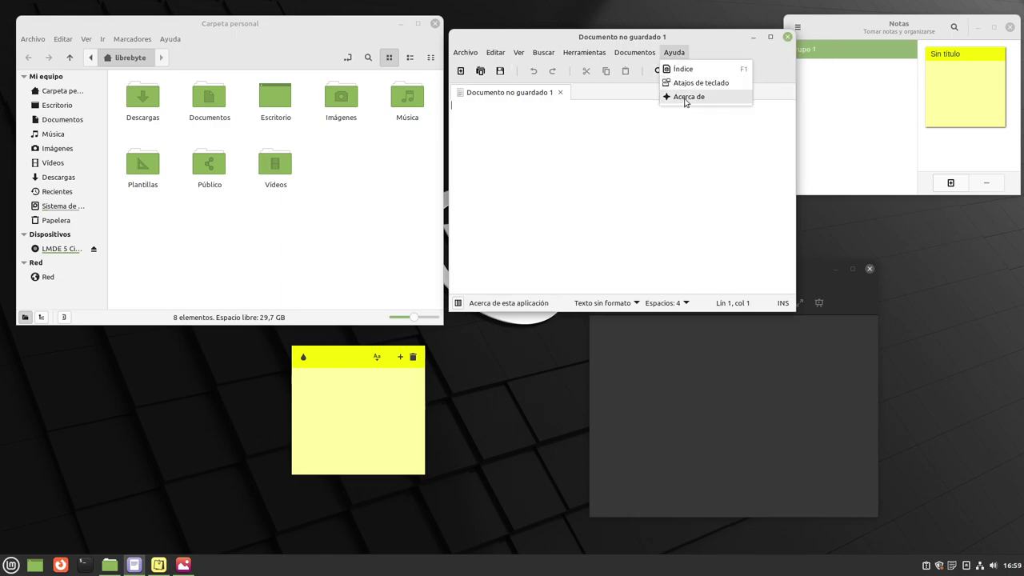
left_click(687, 98)
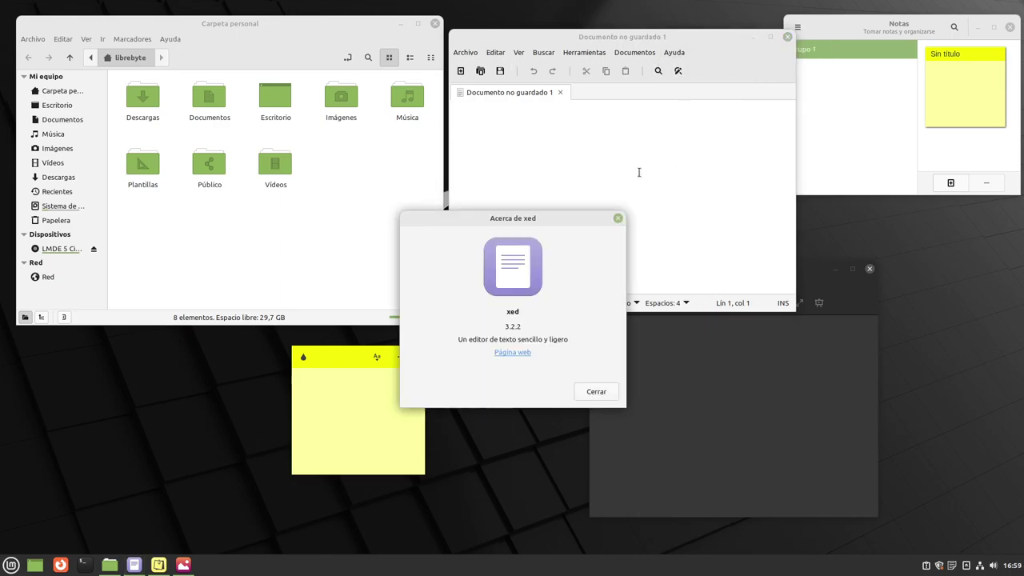
left_click(596, 391)
left_click(732, 391)
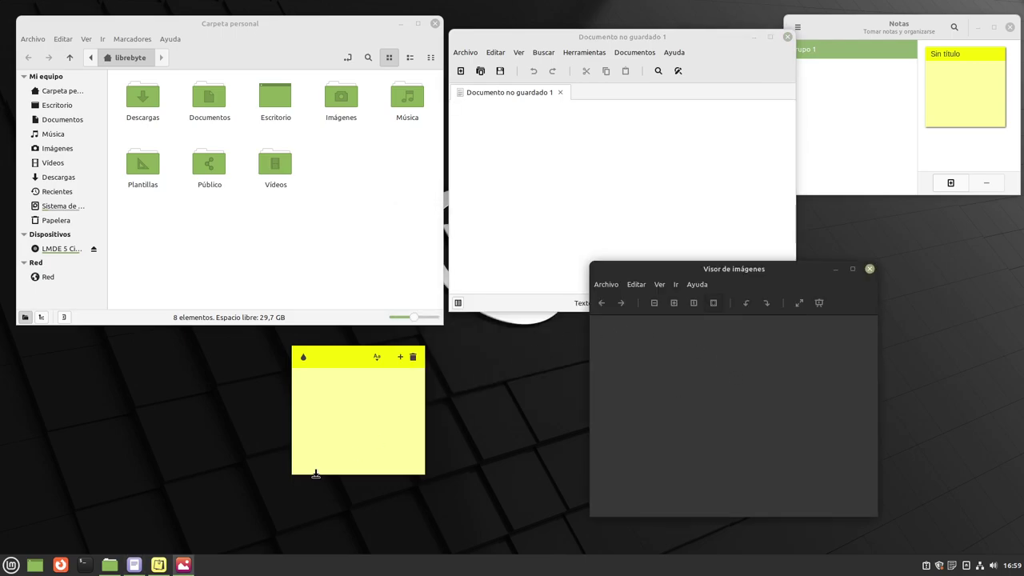
Launch the Dibujo drawing app (Drawing 0.8.4) from the Mint menu's Gráficos category.
left_click(11, 565)
mouse_move(135, 334)
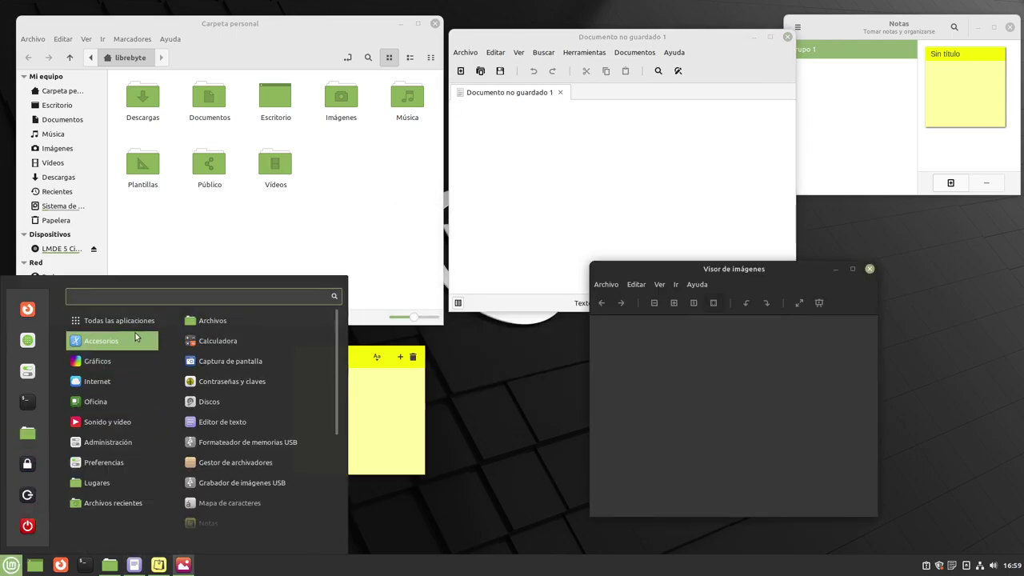
scroll(300, 434, "down", 5)
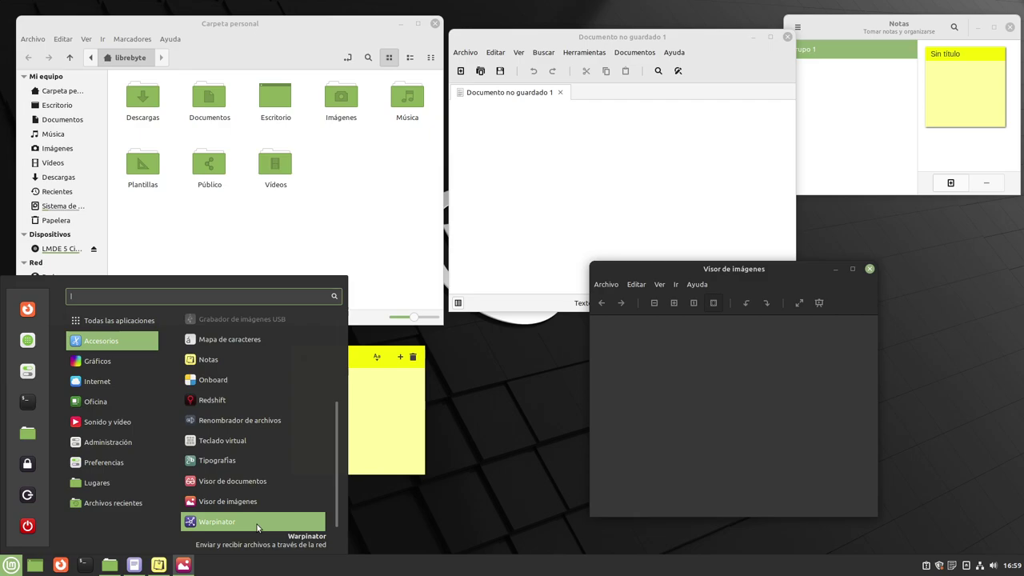
mouse_move(109, 361)
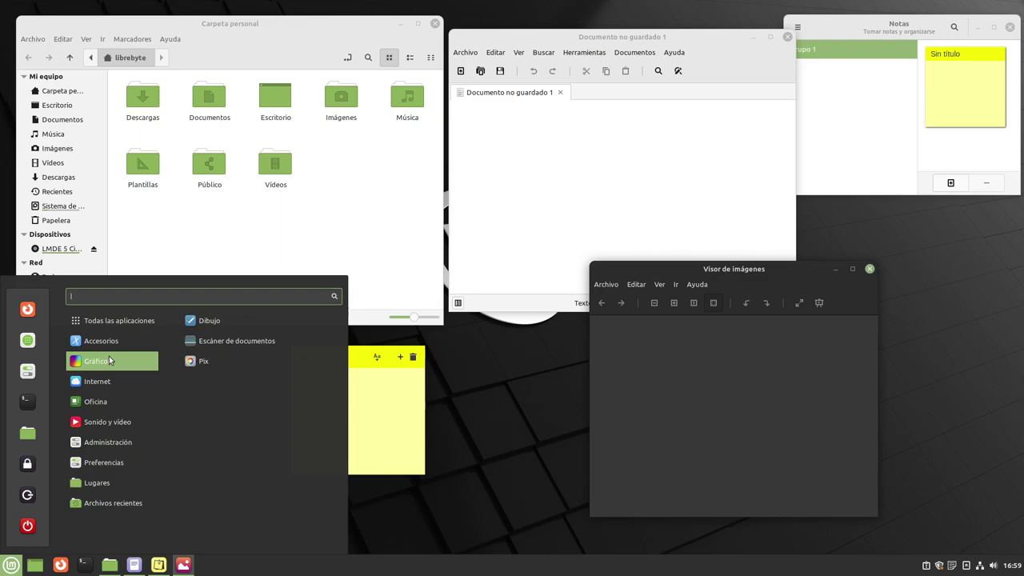
left_click(248, 316)
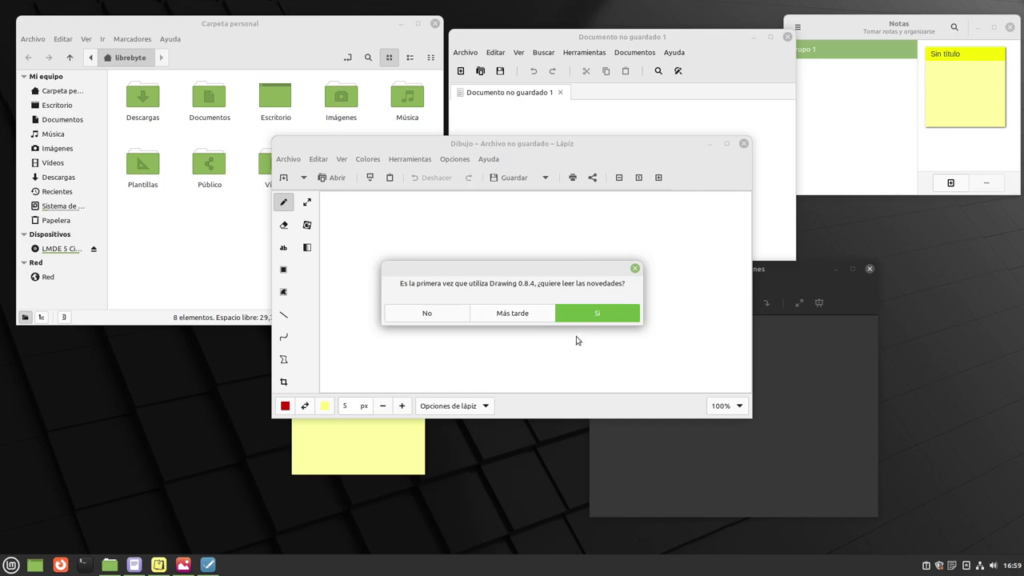
Close the what's-new prompt and draw a red freehand loop on the blank canvas.
left_click(634, 269)
mouse_move(529, 240)
left_mouse_down()
mouse_move(489, 312)
mouse_move(587, 277)
mouse_move(520, 260)
mouse_move(532, 279)
mouse_move(514, 290)
left_mouse_up()
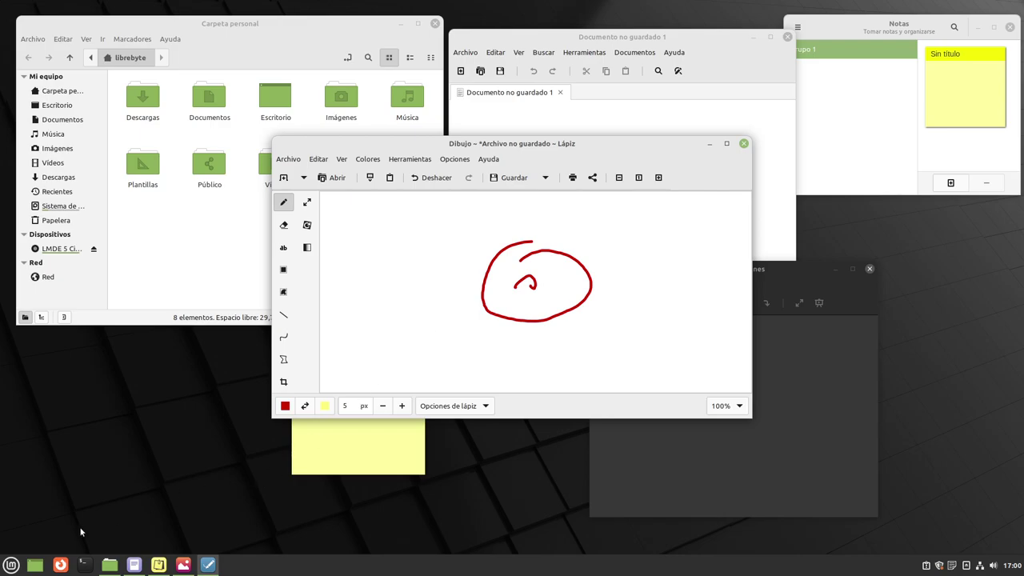
left_click(11, 564)
mouse_move(112, 360)
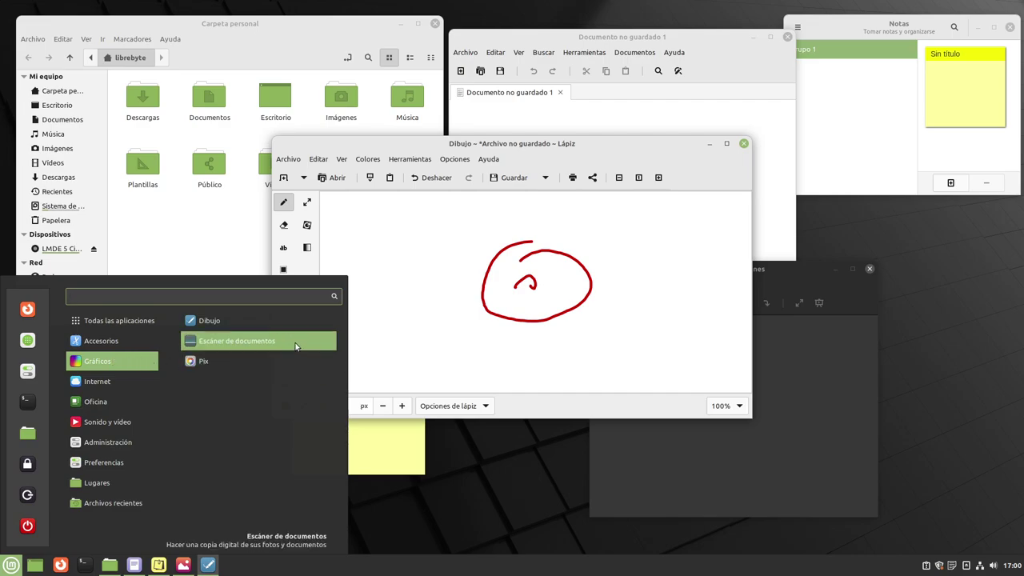
Launch Pix and check its version 2.8.4 in Ayuda > Acerca de.
left_click(214, 366)
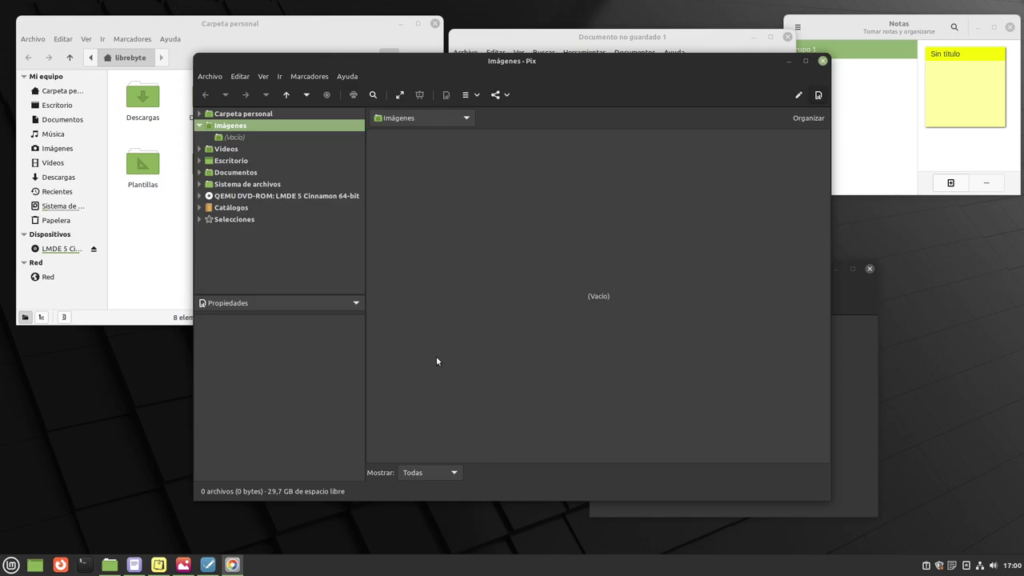
left_click(349, 76)
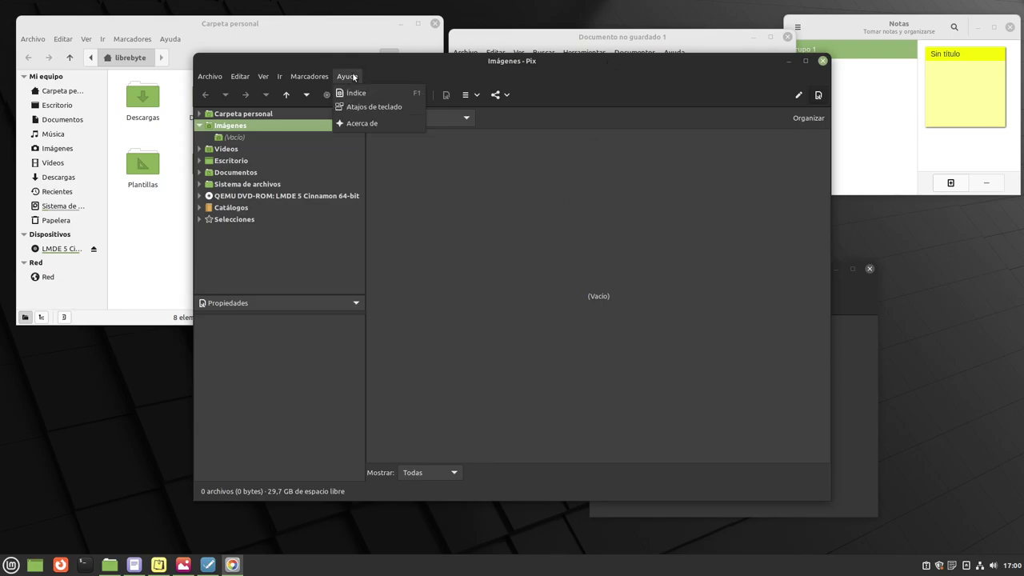
left_click(385, 124)
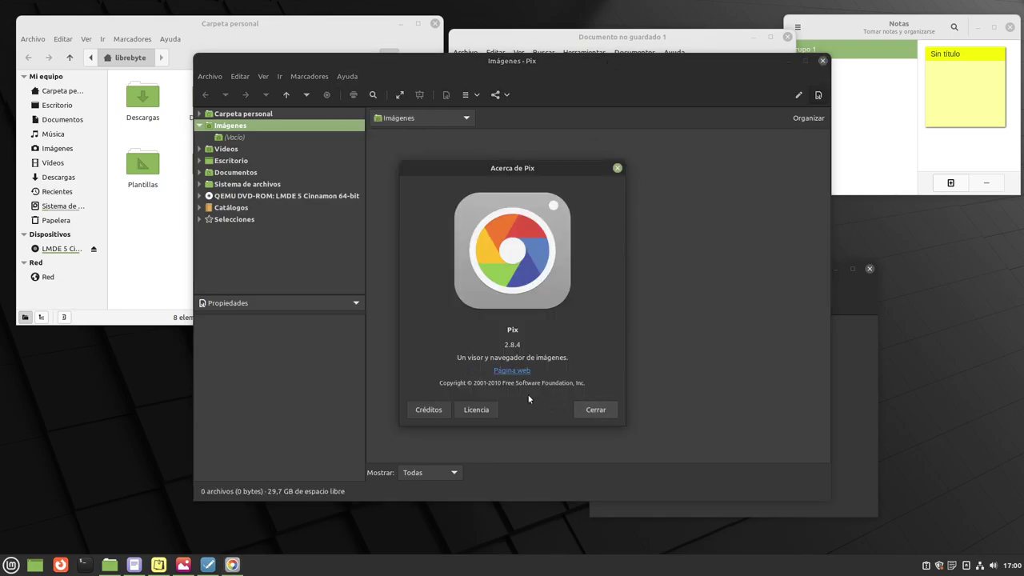
left_click(593, 411)
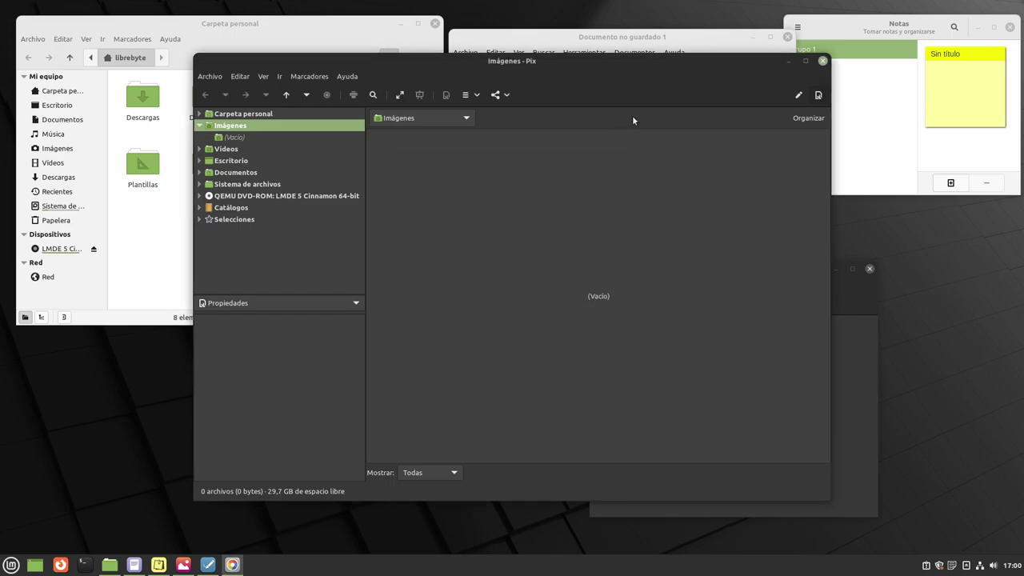
Narrow the Pix window and move it to the right beside the drawing.
left_click_drag(668, 60, 665, 125)
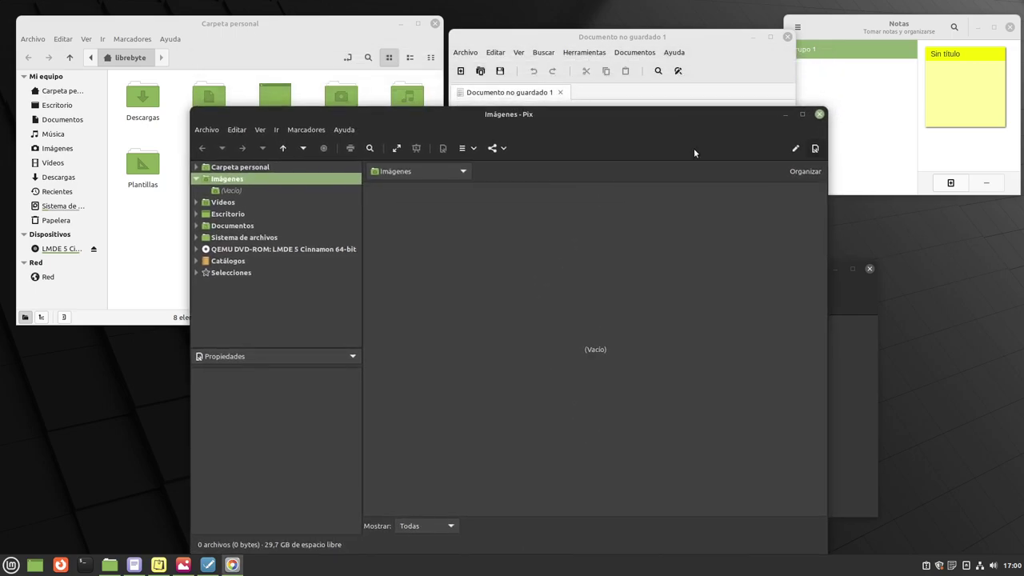
left_click_drag(823, 204, 509, 204)
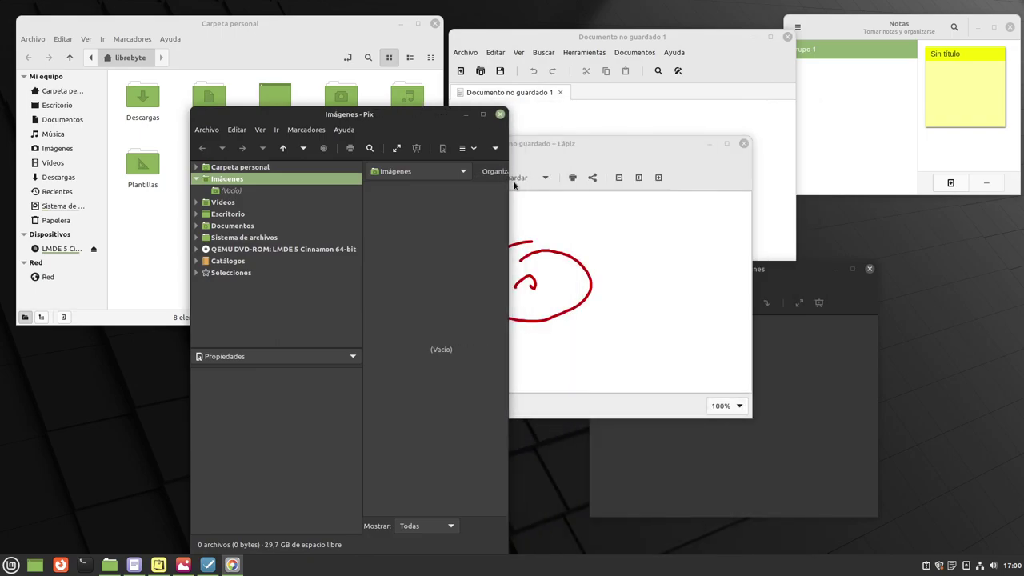
mouse_move(356, 111)
left_mouse_down()
mouse_move(205, 87)
mouse_move(208, 325)
left_mouse_up()
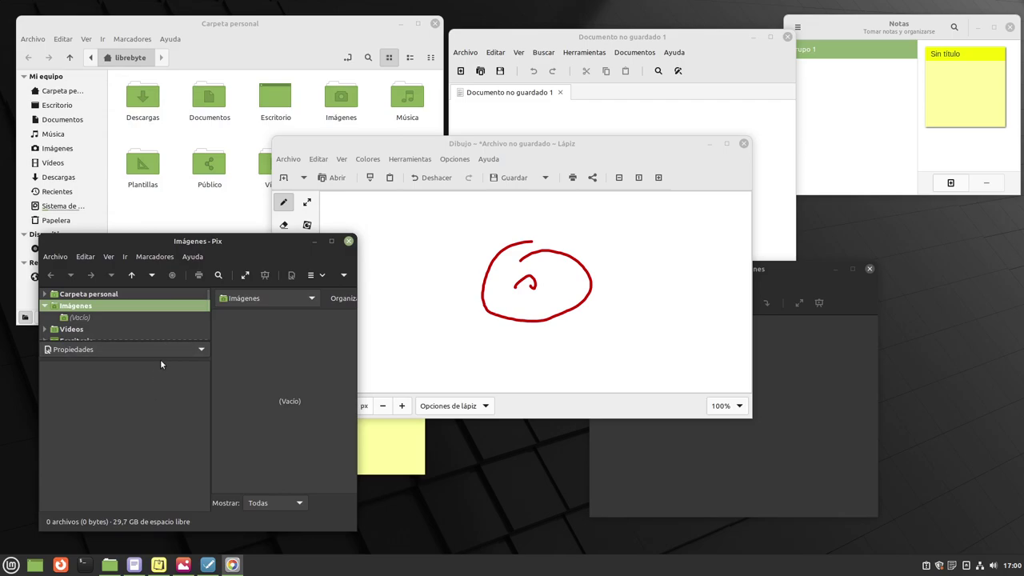
mouse_move(263, 245)
left_mouse_down()
mouse_move(440, 270)
mouse_move(708, 226)
mouse_move(927, 249)
mouse_move(903, 227)
left_mouse_up()
left_click_drag(873, 224, 915, 225)
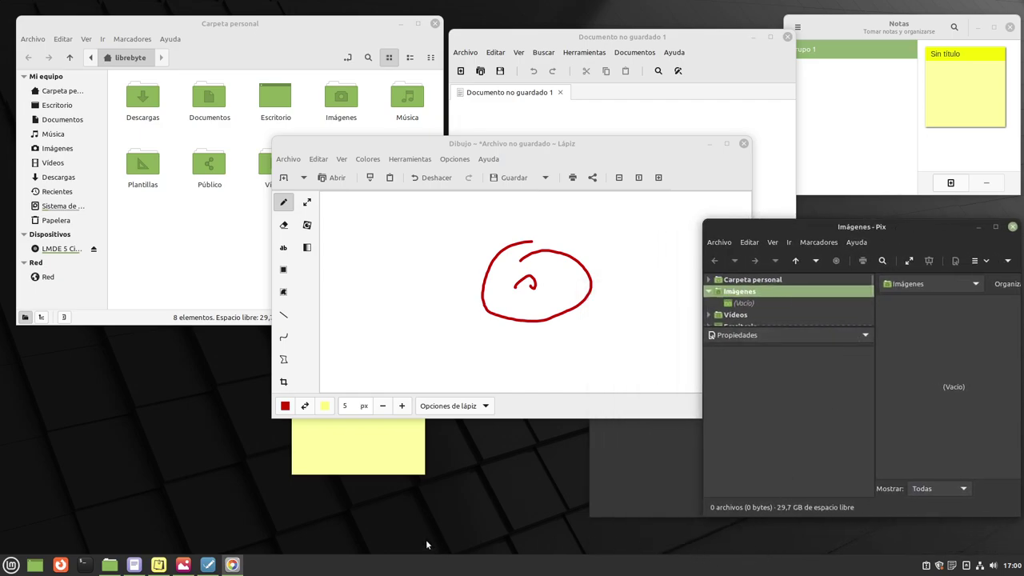
Launch Cliente de correo Thunderbird from the Mint menu's Internet category.
left_click(9, 568)
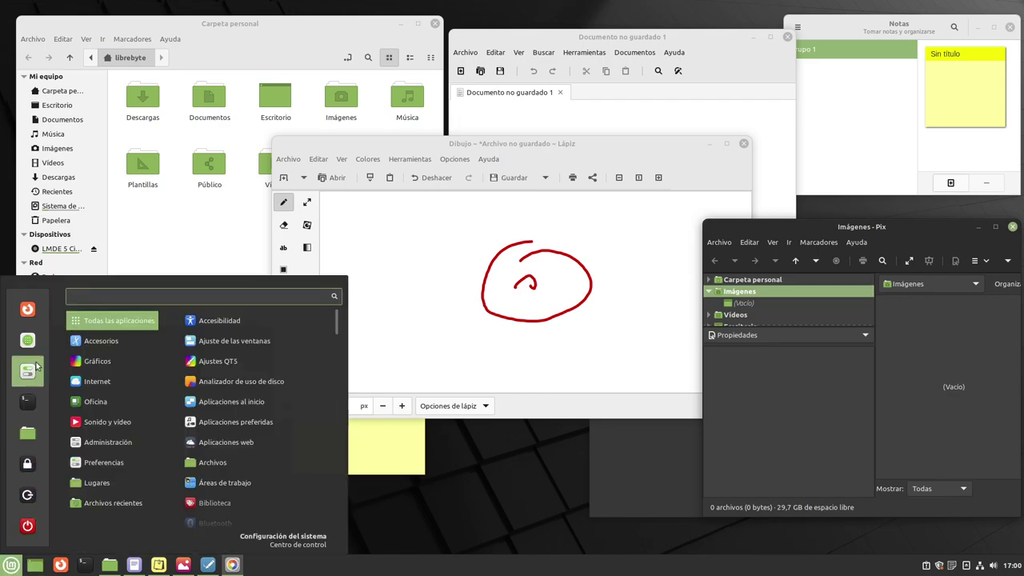
mouse_move(111, 371)
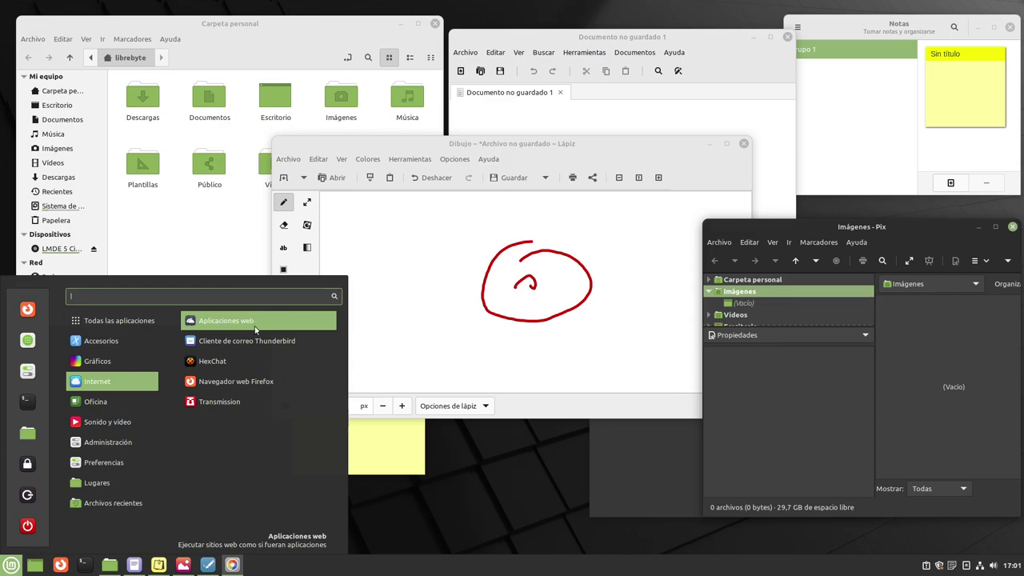
left_click(363, 336)
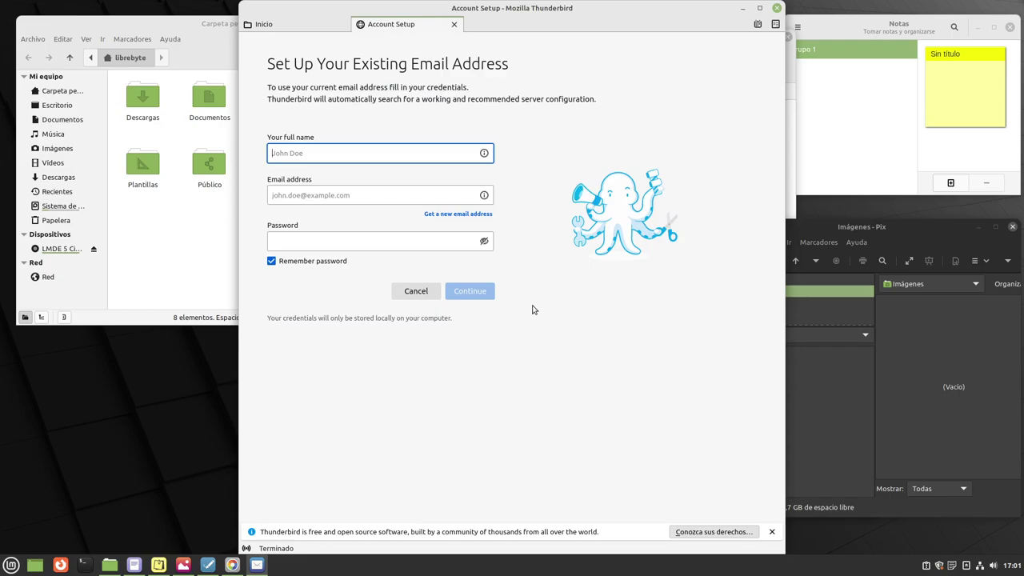
Close the Account Setup tab and quit Thunderbird without configuring an account.
left_click(454, 24)
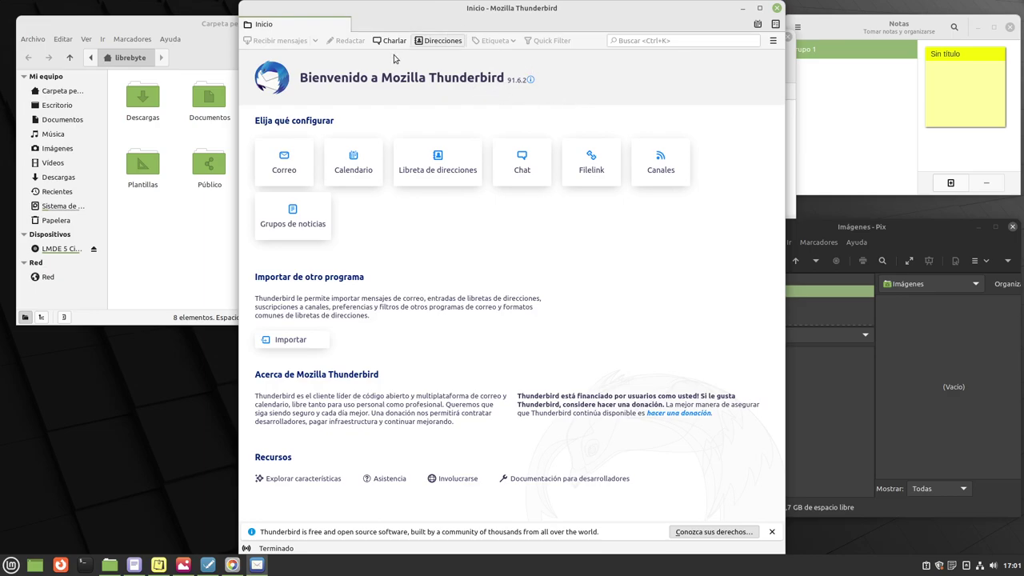
left_click(776, 8)
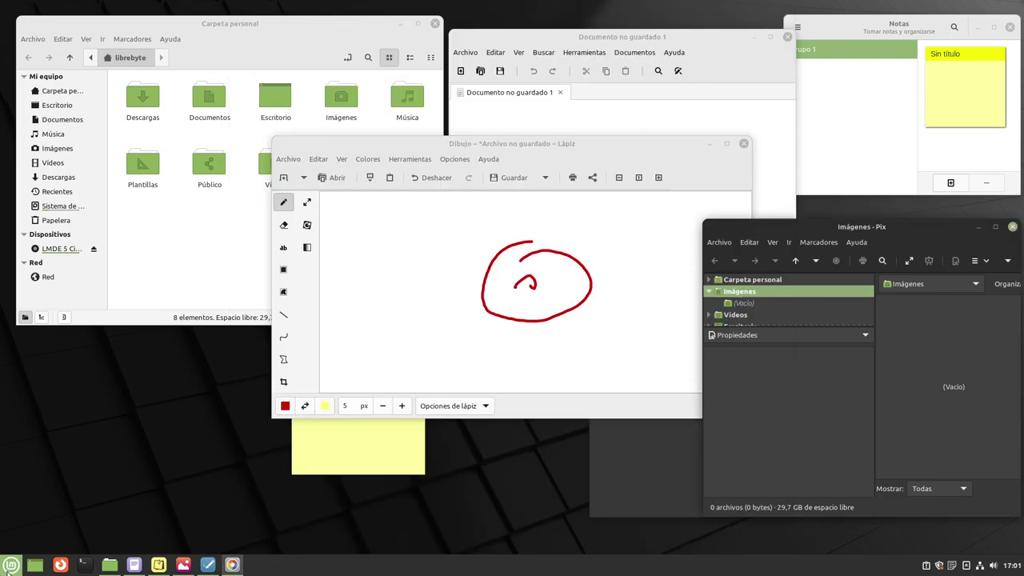
left_click(10, 565)
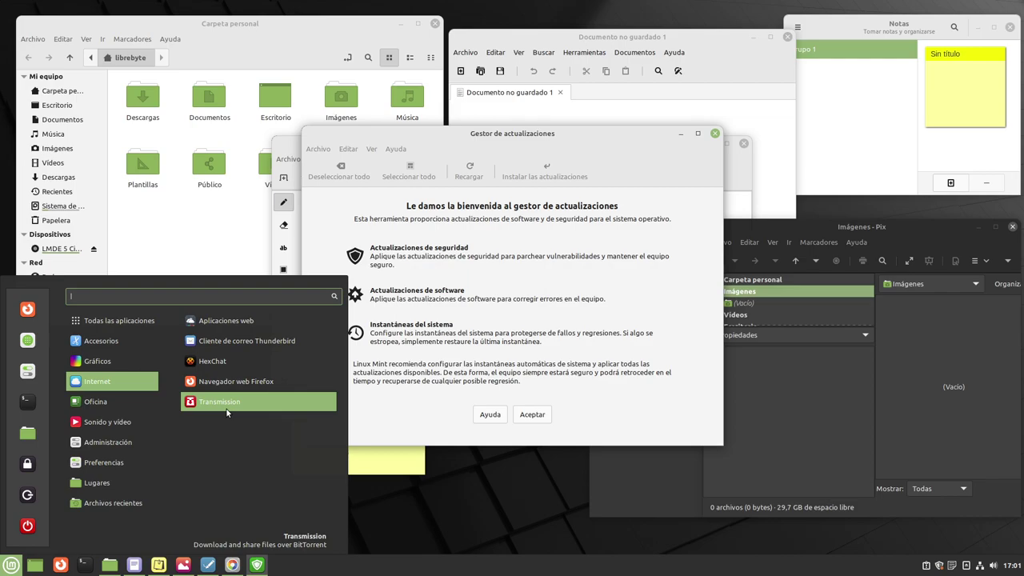
Launch Gestor de actualizaciones from the Mint menu and dismiss the menu.
mouse_move(112, 402)
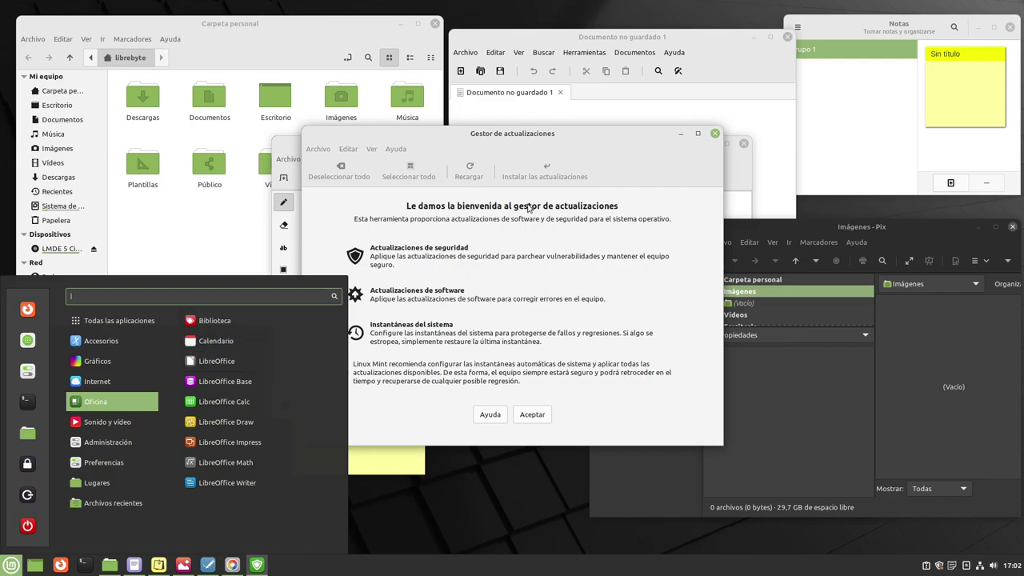
left_click(601, 140)
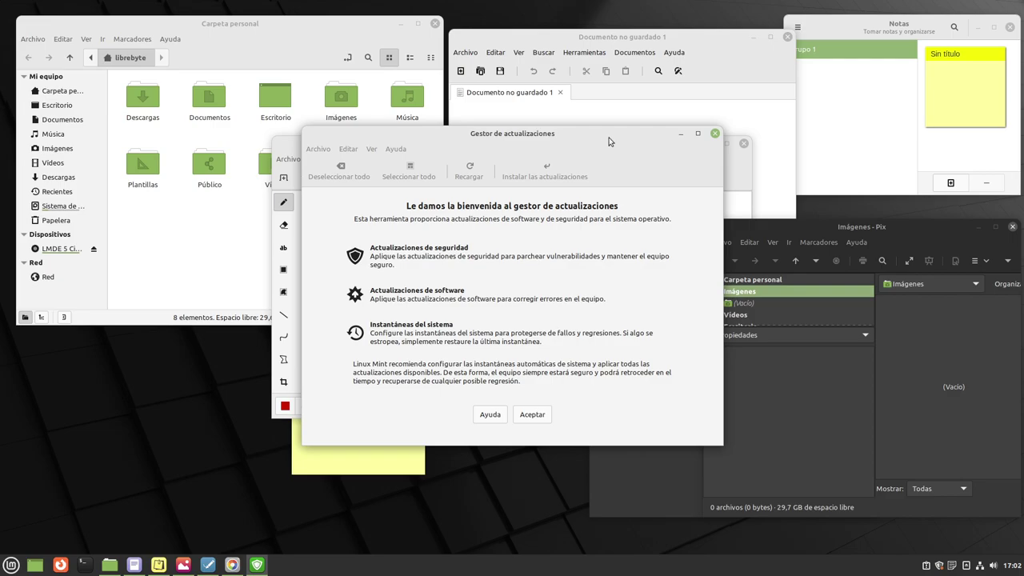
Accept the welcome page, decline the local mirror suggestion, and close Update Manager.
left_click(533, 414)
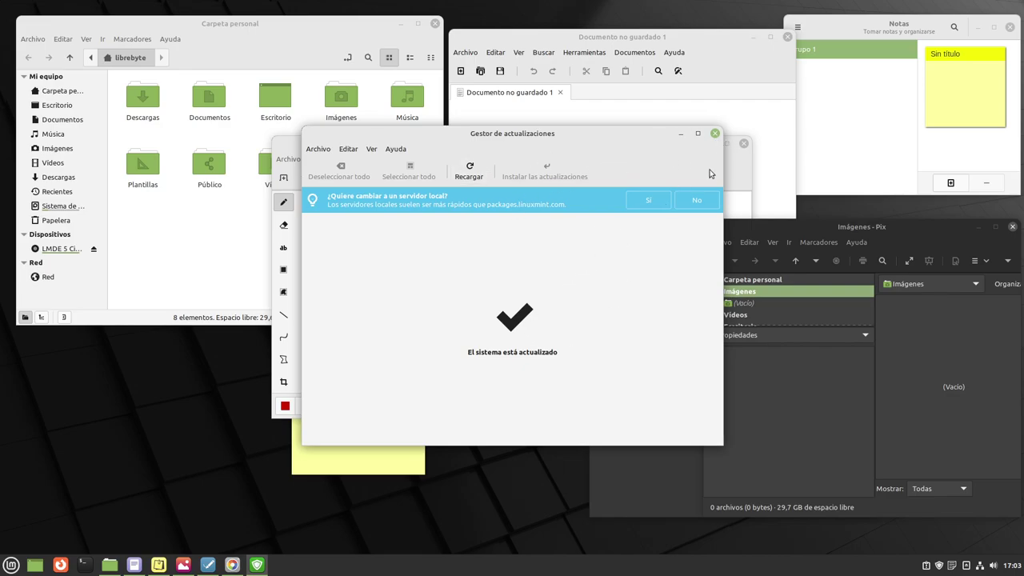
left_click(694, 201)
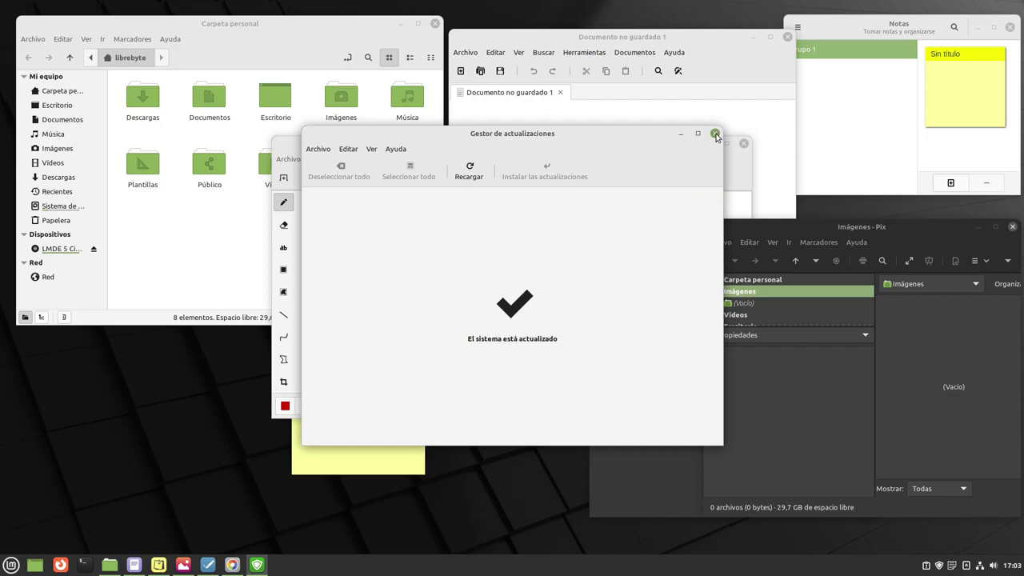
left_click(714, 132)
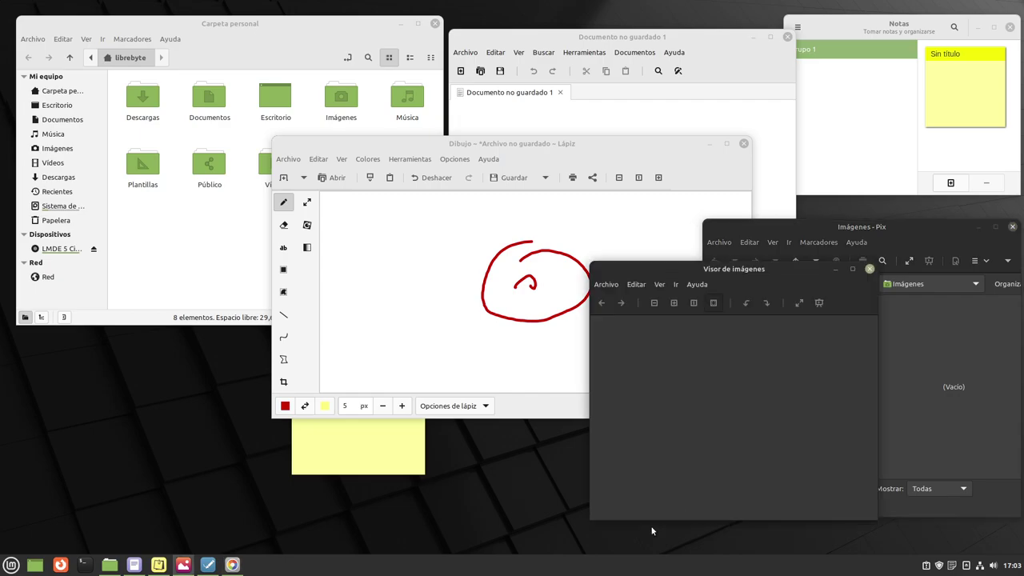
Launch LibreOffice Writer from the Mint menu's Oficina category.
left_click(12, 565)
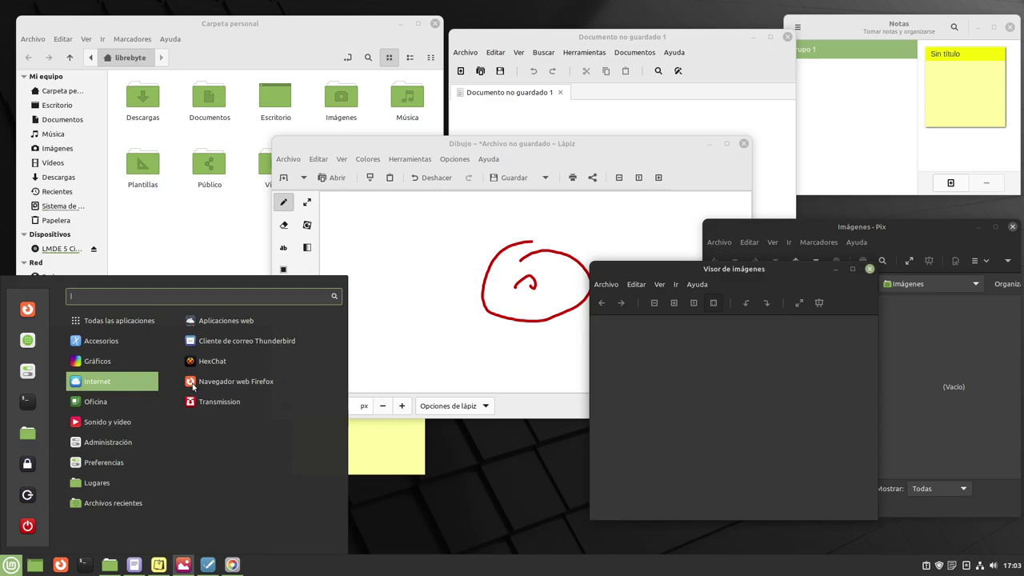
mouse_move(120, 402)
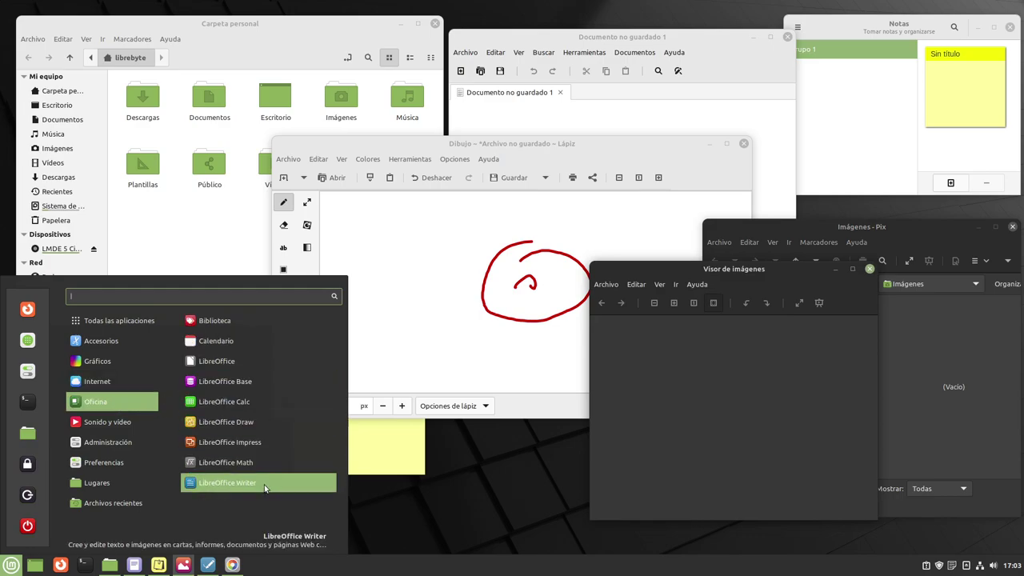
left_click(240, 483)
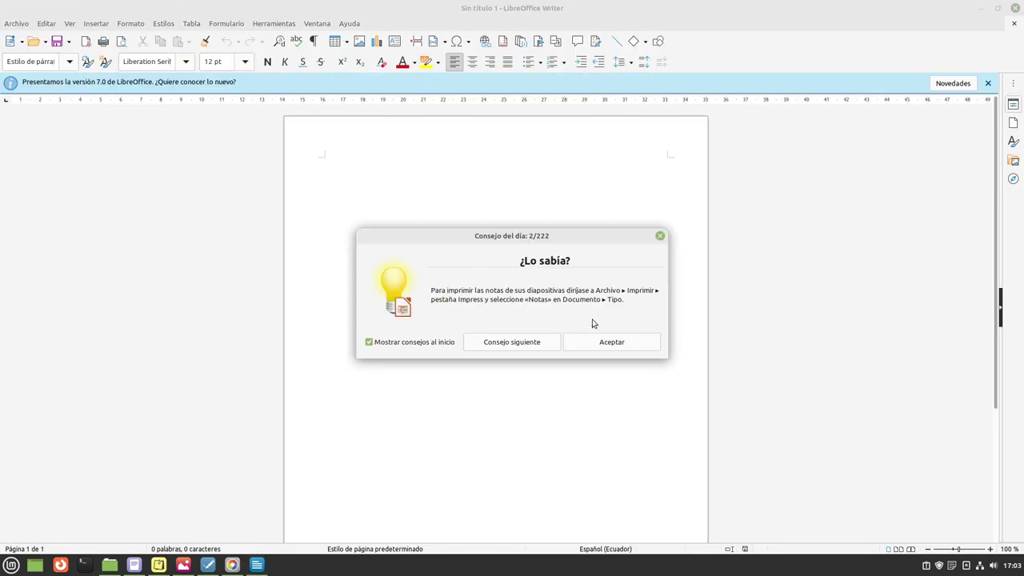
Turn off startup tips, close the tip of the day and the 7.0 notice.
left_click(415, 346)
left_click(628, 342)
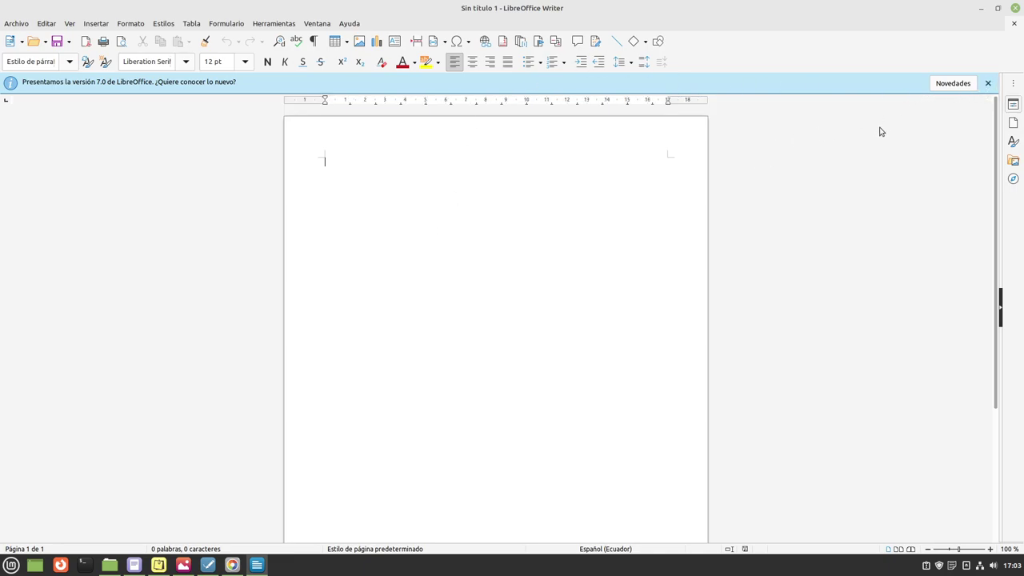
left_click(990, 84)
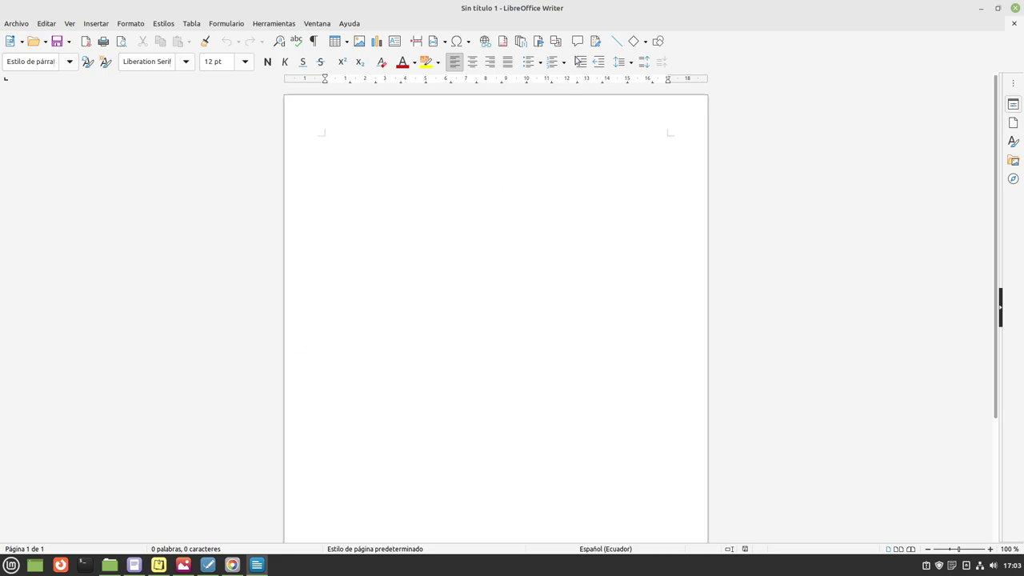
double_click(603, 12)
double_click(604, 14)
Close Writer and browse the Mint menu to the Administración category.
left_click(1018, 10)
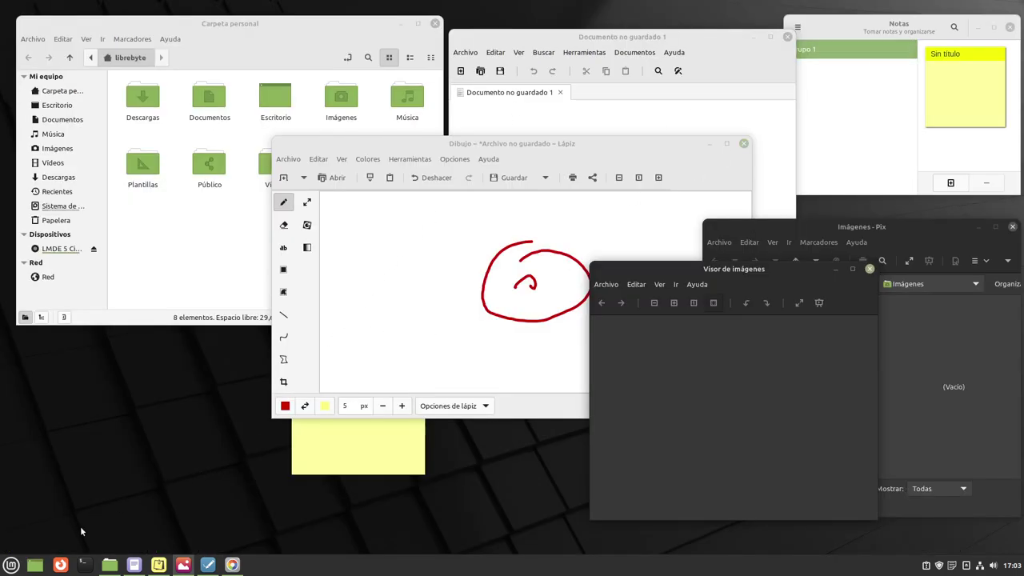
left_click(11, 565)
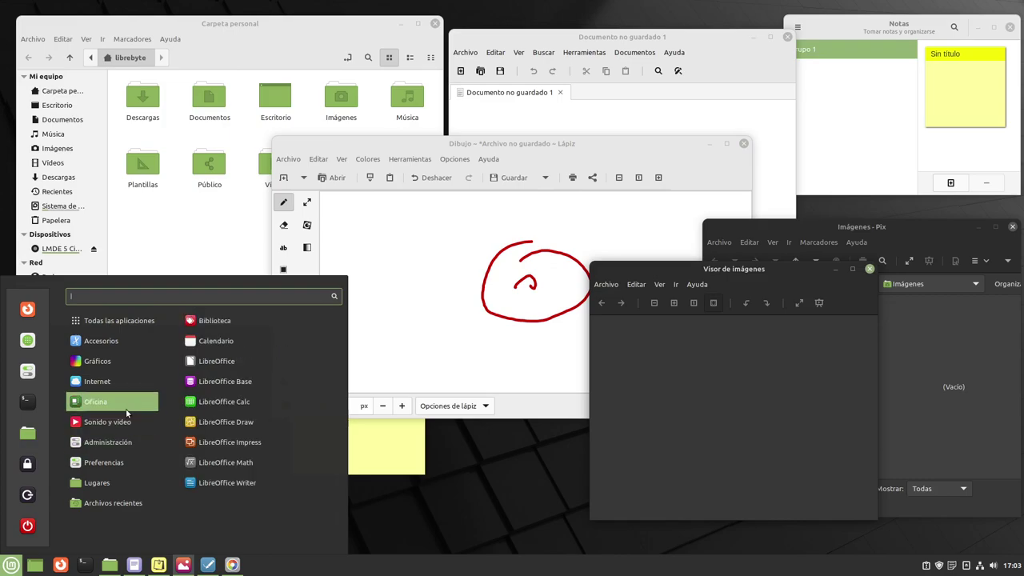
mouse_move(126, 421)
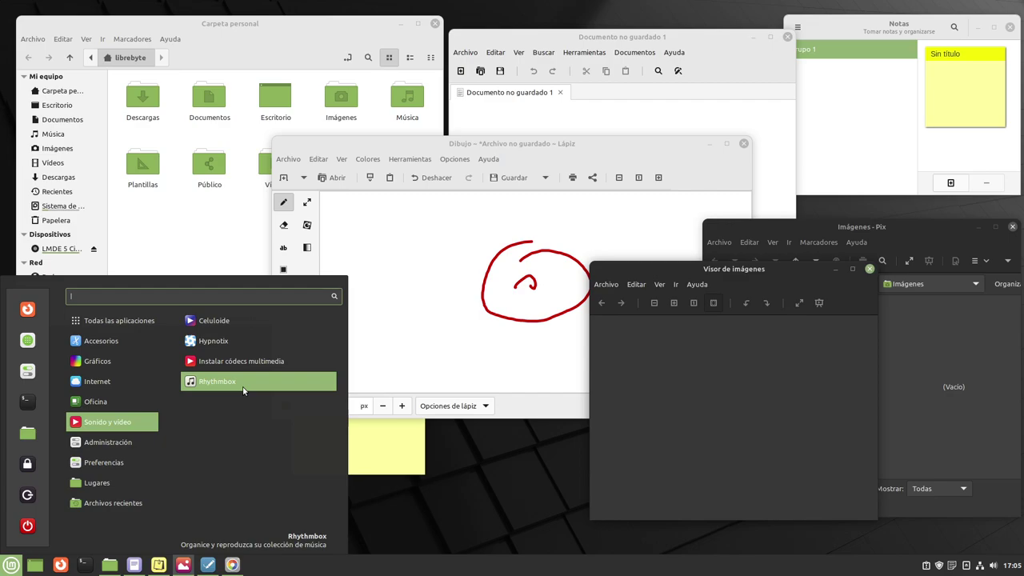
mouse_move(126, 443)
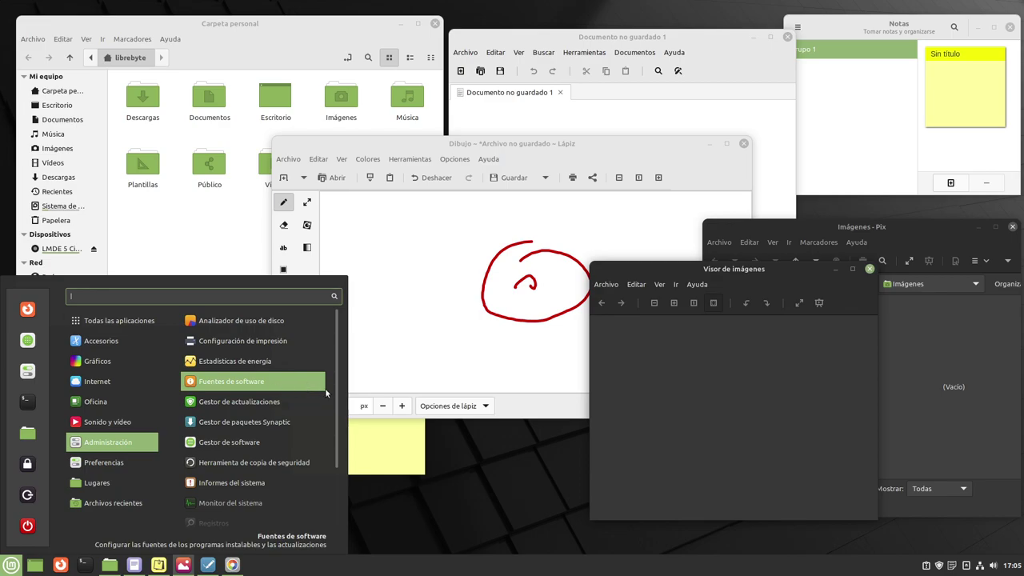
Start Synaptic, authenticate with the password, close Introducción rápida, and move the window lower left.
left_click(282, 429)
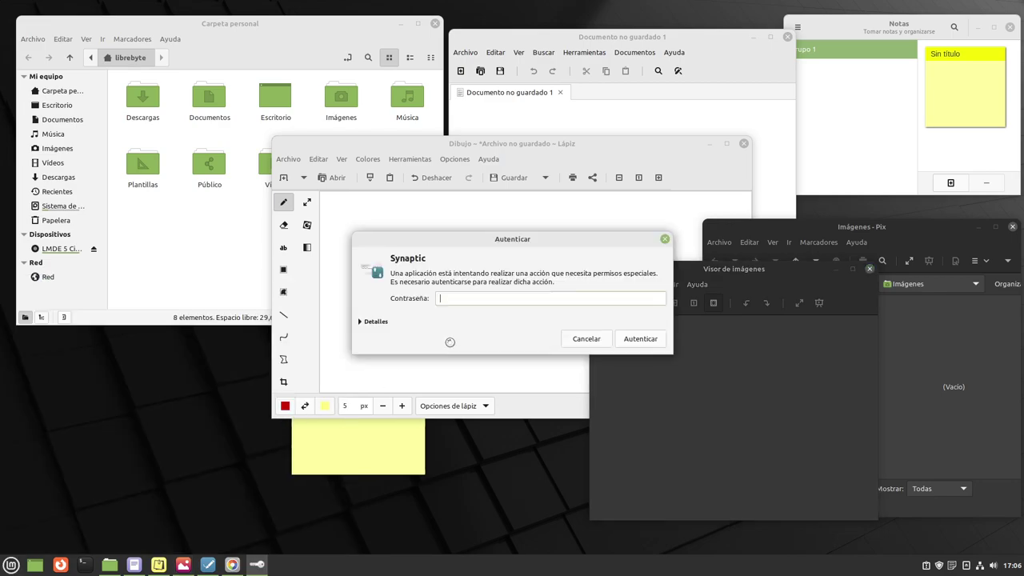
type("•••")
left_click(641, 339)
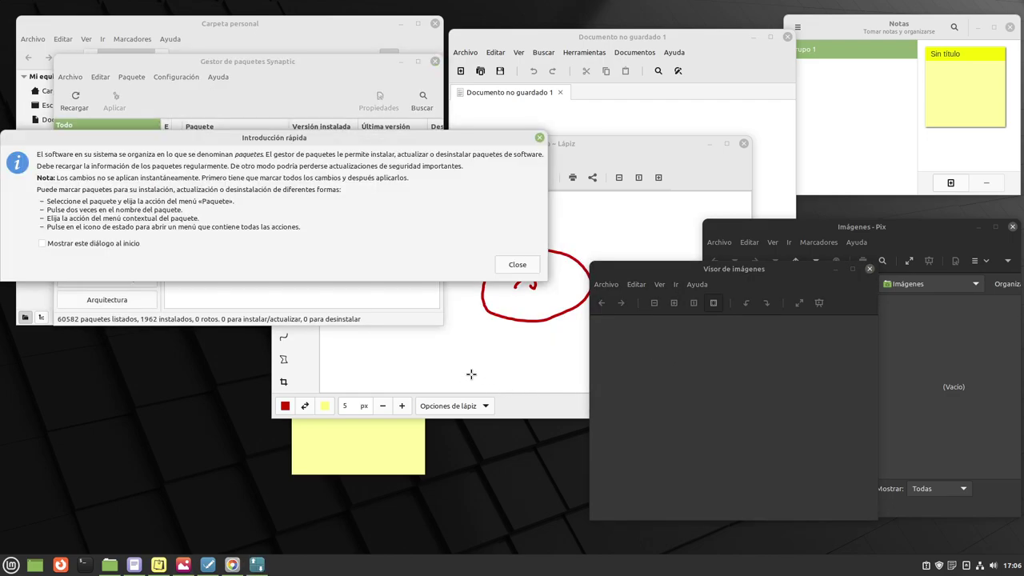
left_click(516, 266)
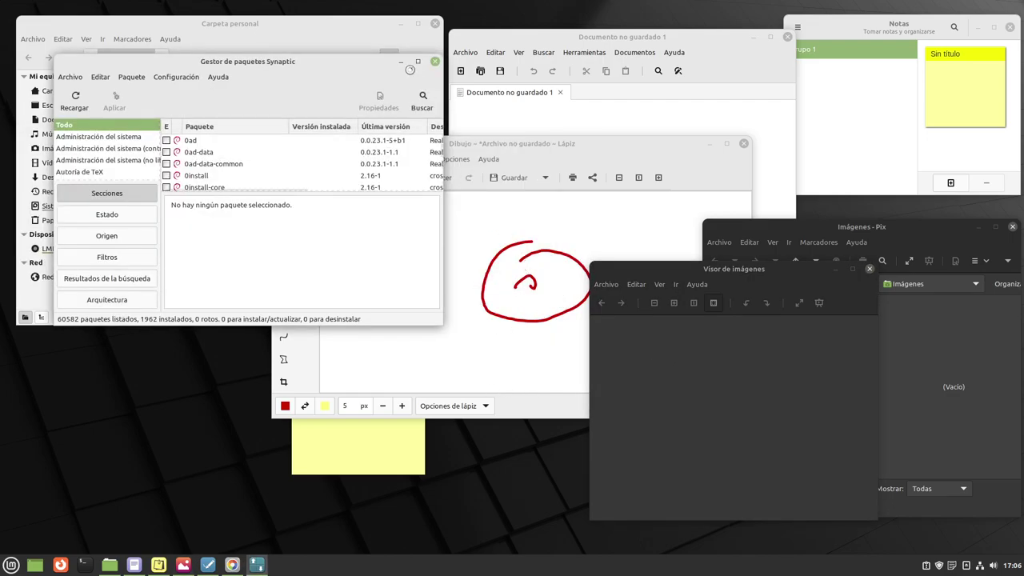
left_click_drag(334, 64, 294, 252)
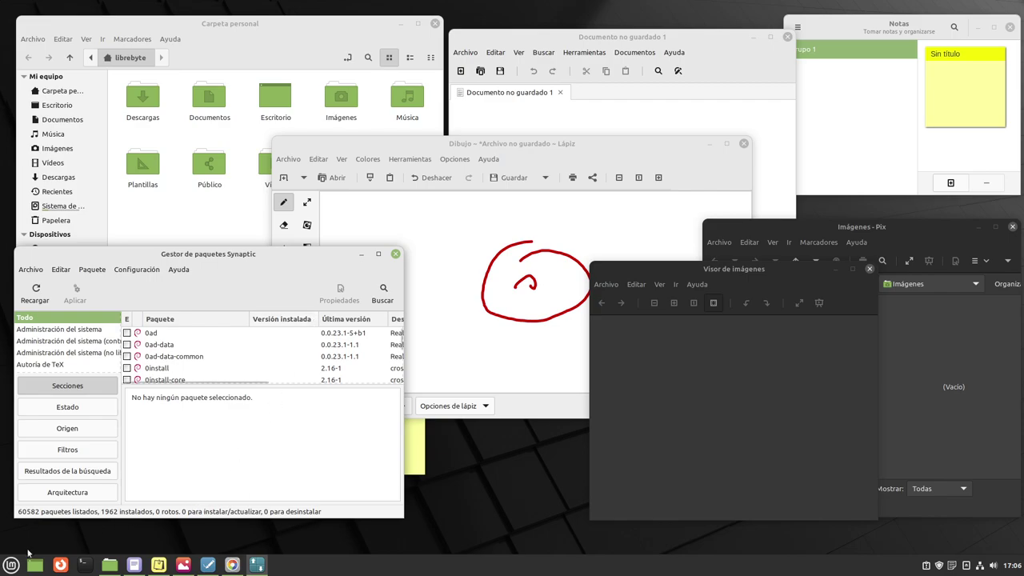
Launch Gestor de software from the Mint menu's Administración category.
left_click(12, 564)
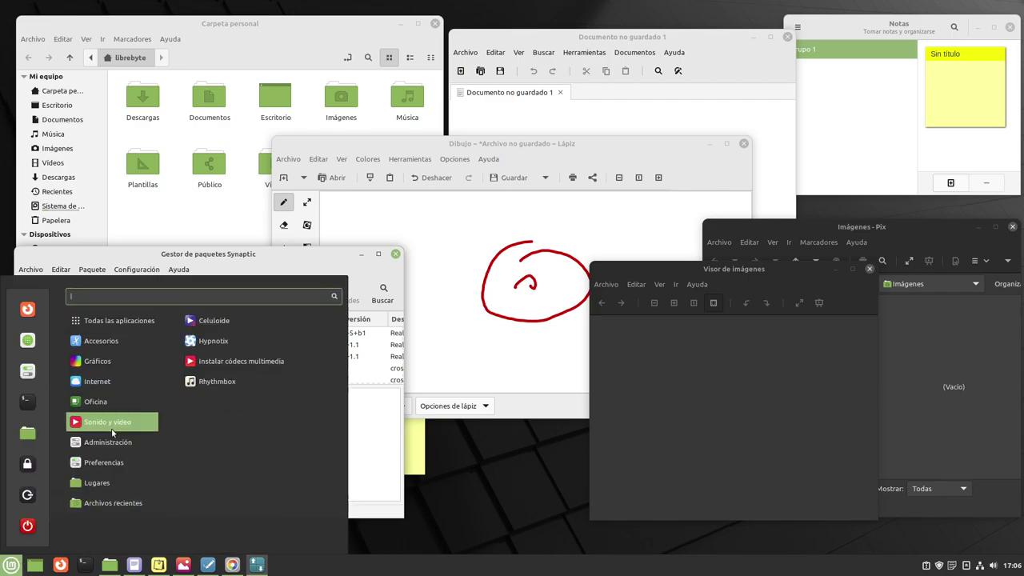
mouse_move(118, 441)
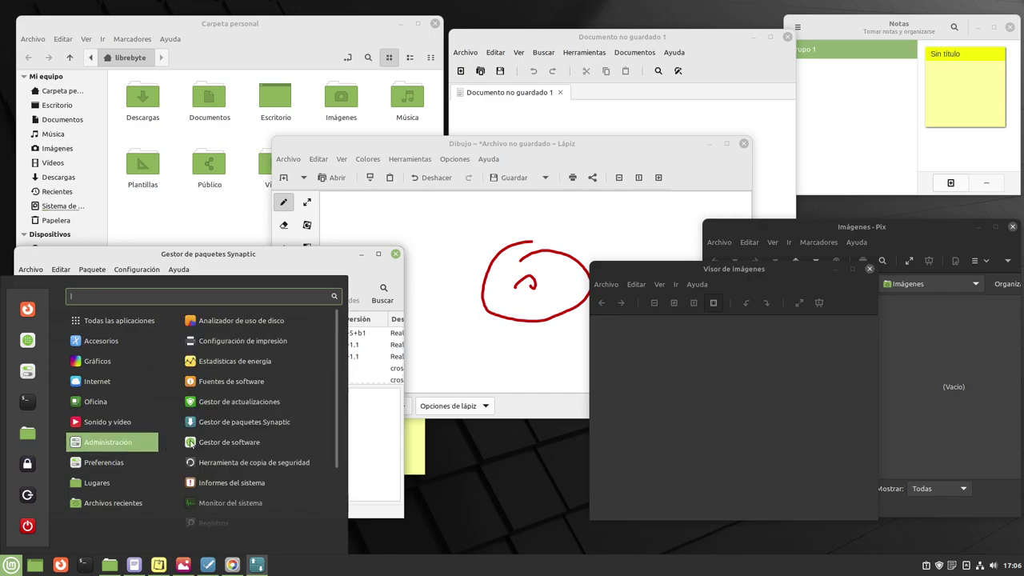
left_click(281, 442)
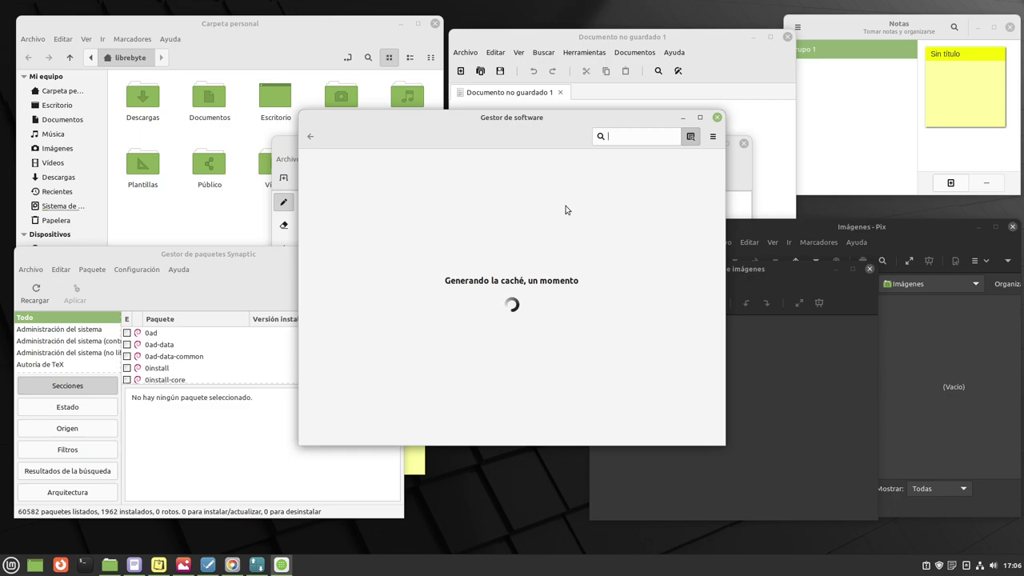
Arrange the Software Manager window down-right and the Synaptic window up-left beside it.
left_click_drag(469, 126, 544, 155)
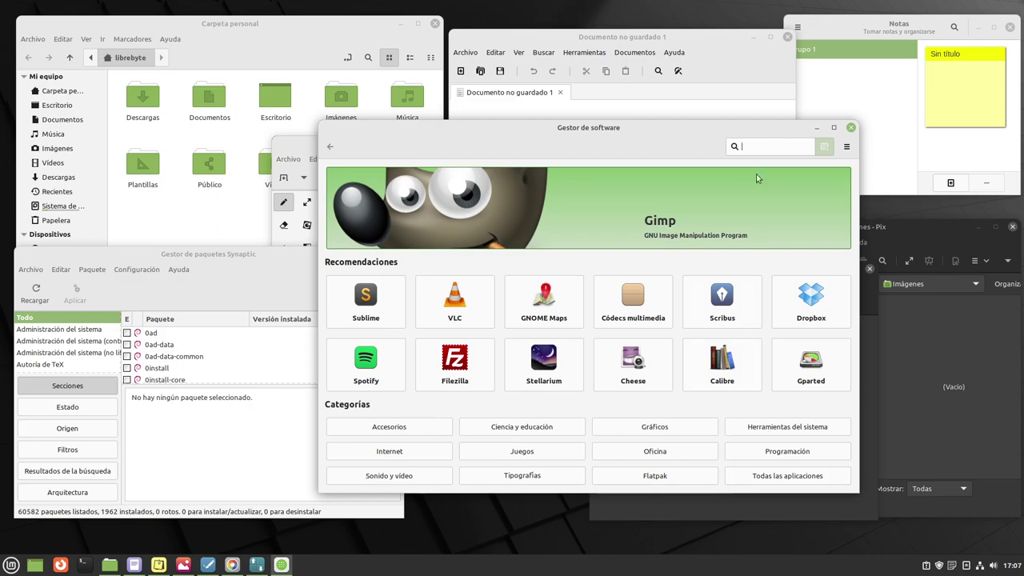
left_click_drag(688, 132, 759, 231)
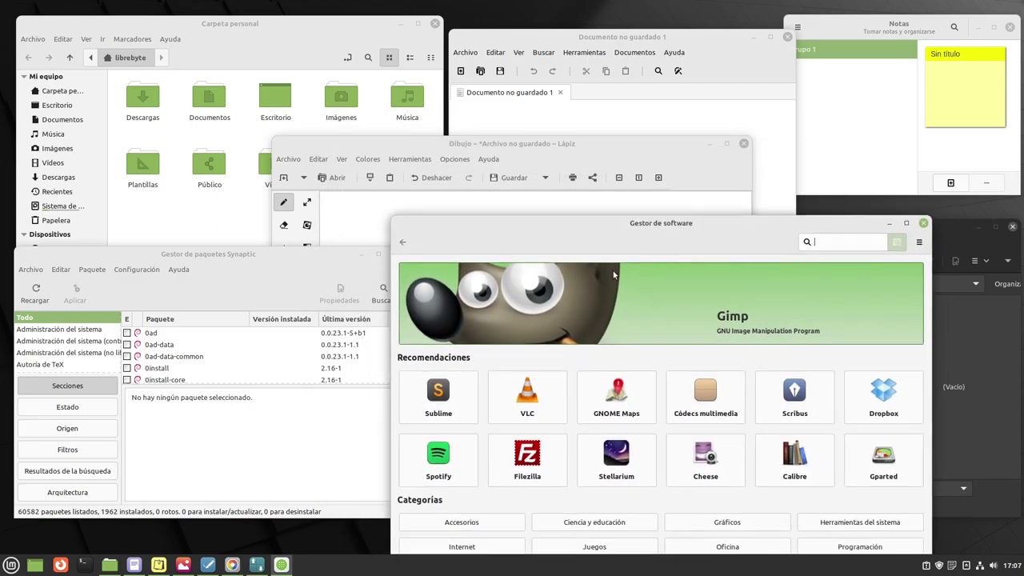
left_click(346, 256)
left_click_drag(400, 296, 394, 317)
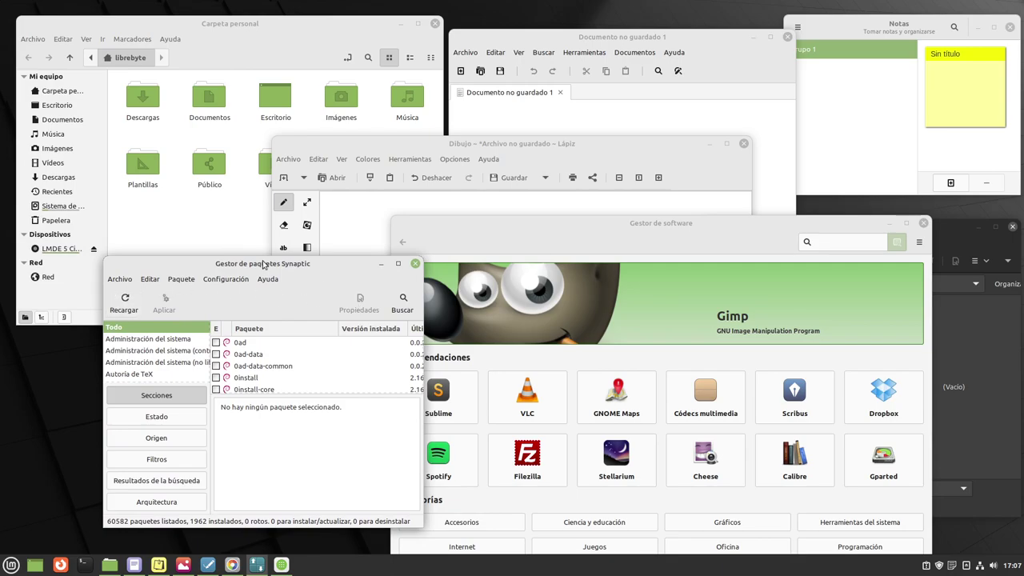
left_click_drag(283, 264, 187, 242)
left_click(11, 565)
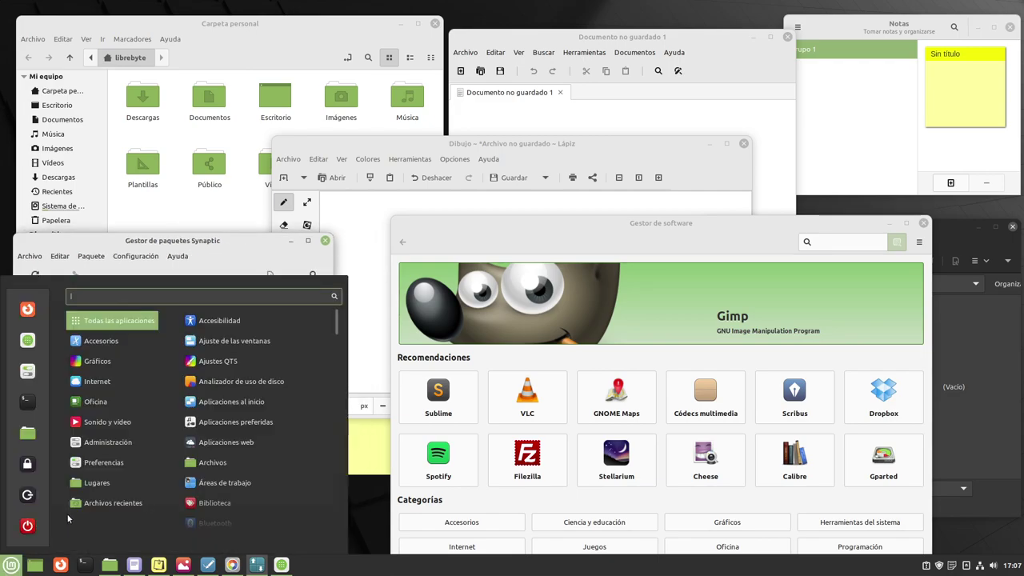
mouse_move(141, 445)
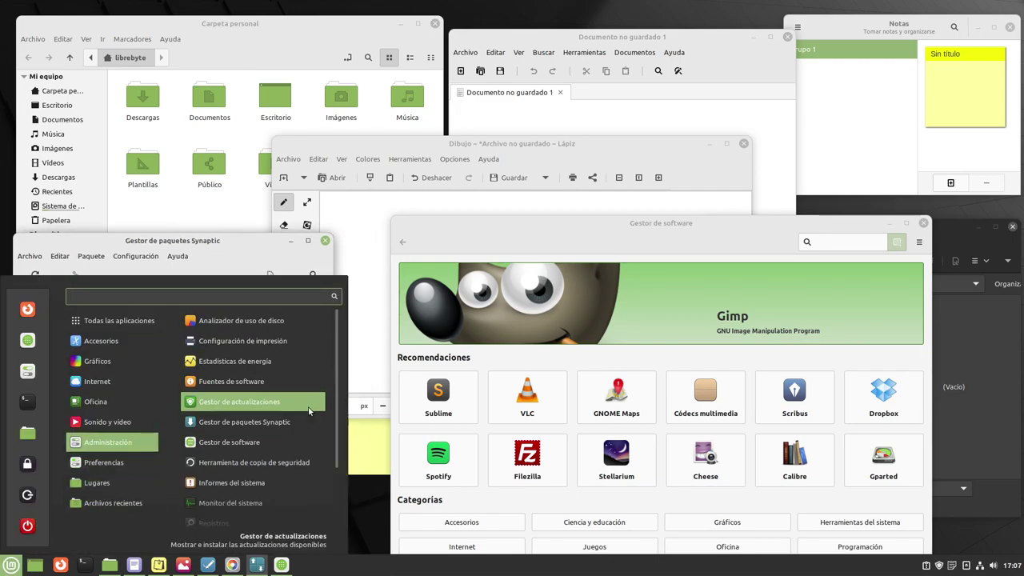
scroll(304, 424, "down", 2)
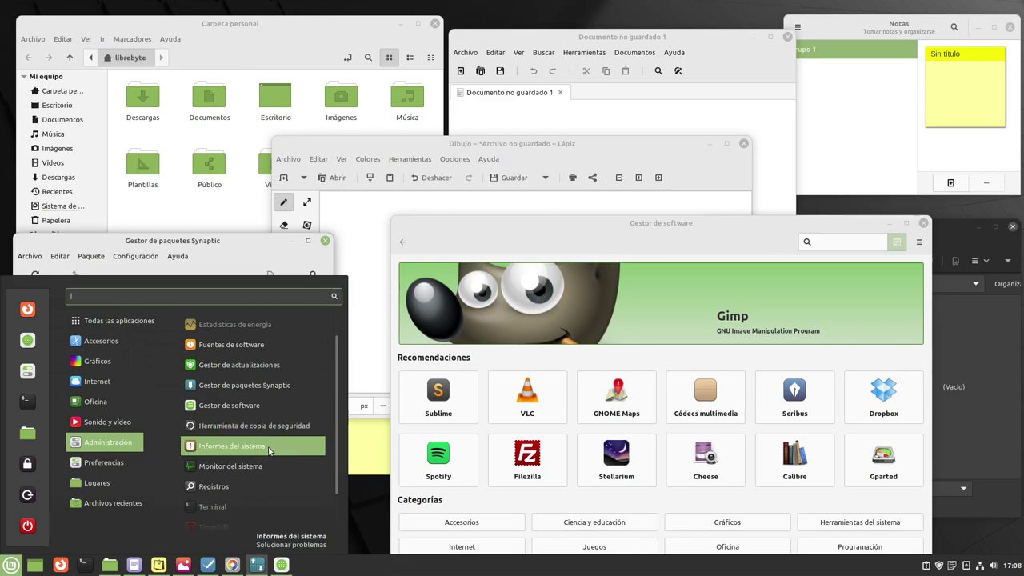
left_click(268, 451)
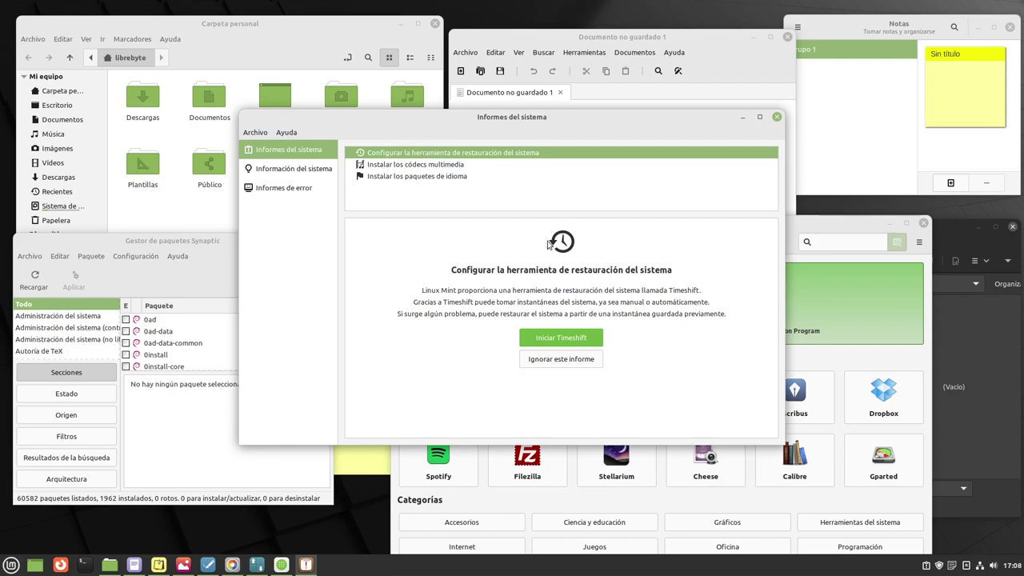
left_click(294, 171)
left_click(285, 188)
left_click(290, 170)
left_click(288, 150)
left_click(293, 168)
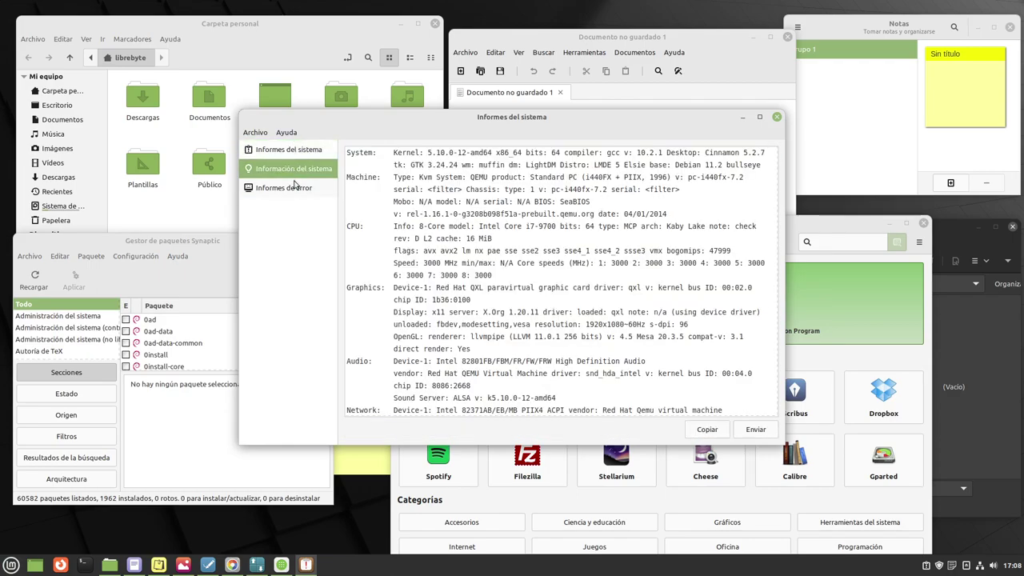
left_click(294, 187)
left_click(776, 117)
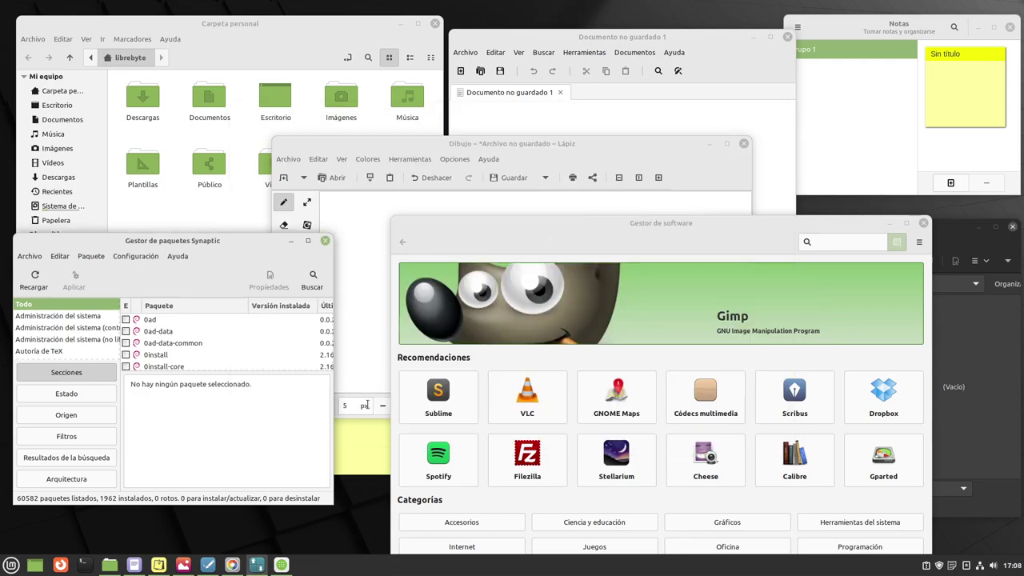
Launch System Monitor and browse its Recursos, file systems and process list pages.
left_click(12, 565)
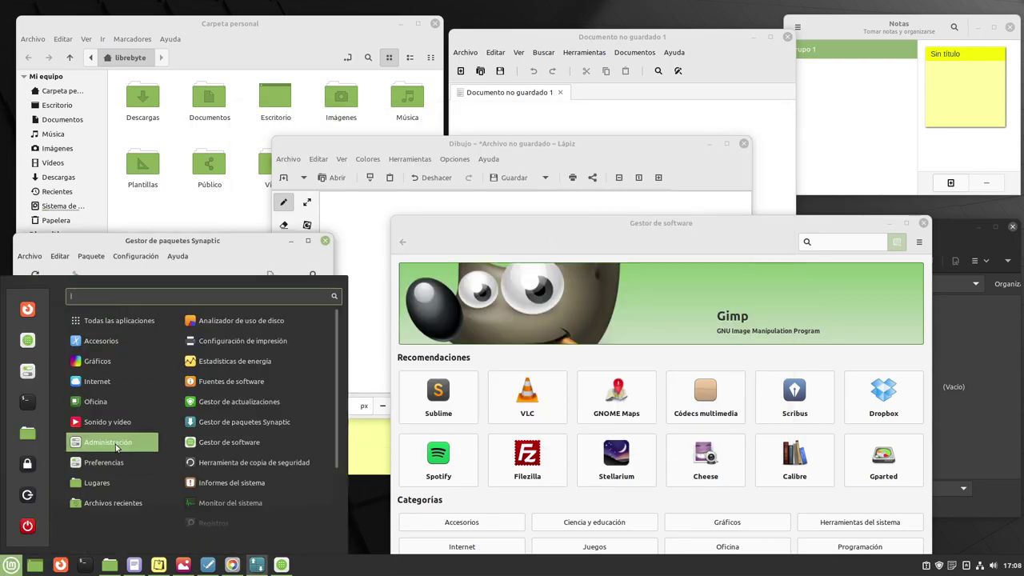
scroll(284, 441, "down", 3)
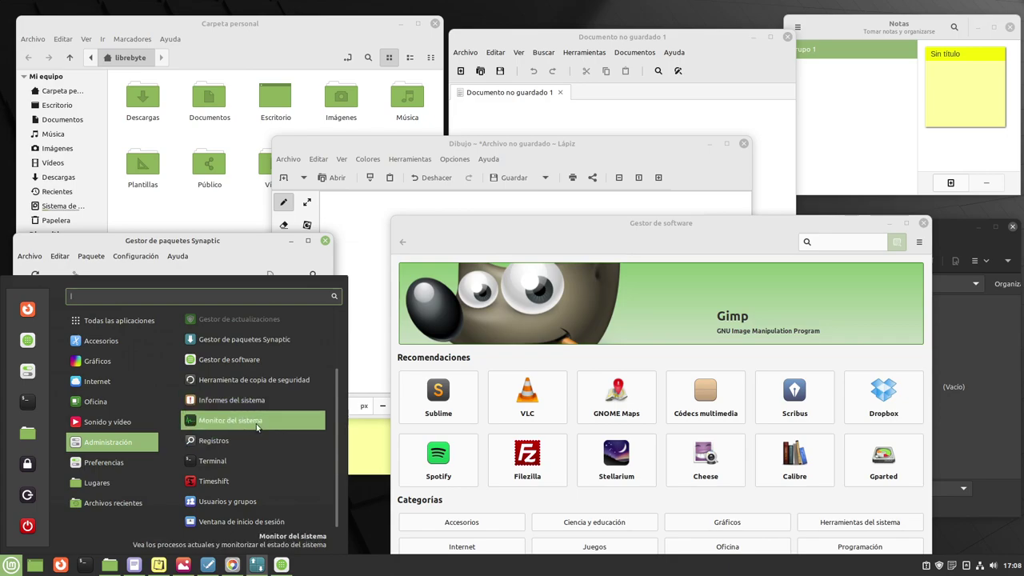
left_click(257, 428)
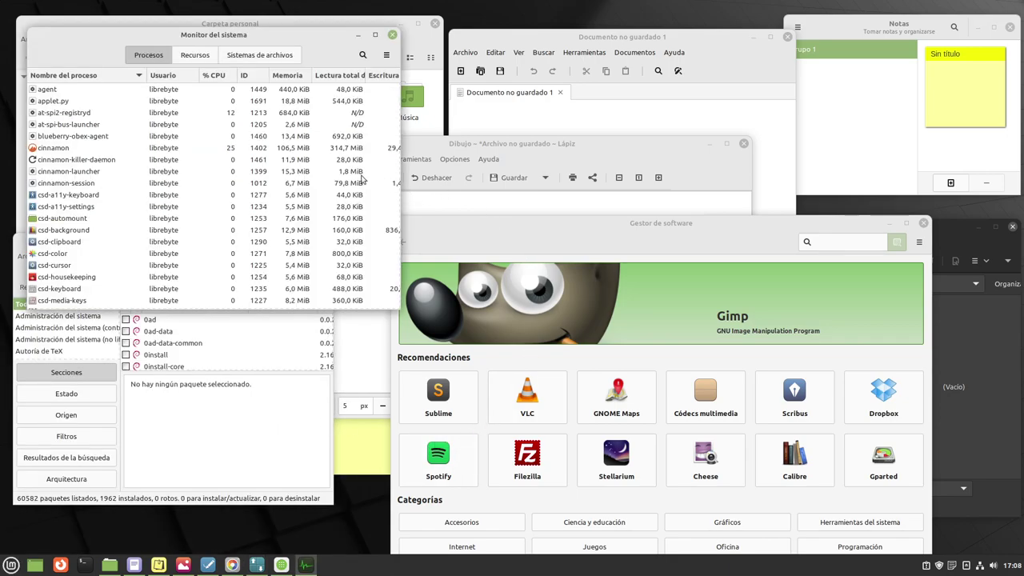
left_click(194, 54)
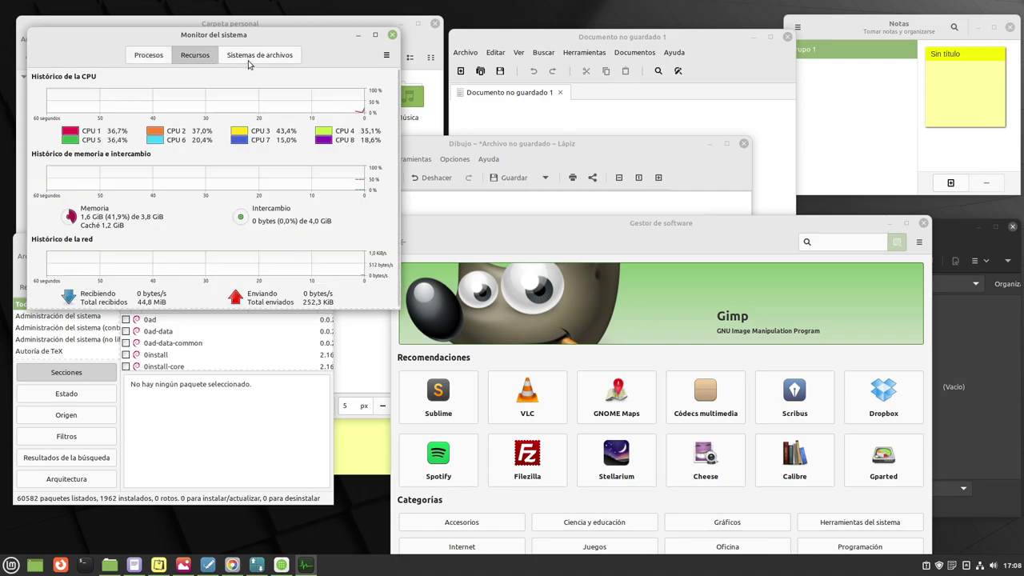
left_click(248, 62)
left_click(145, 57)
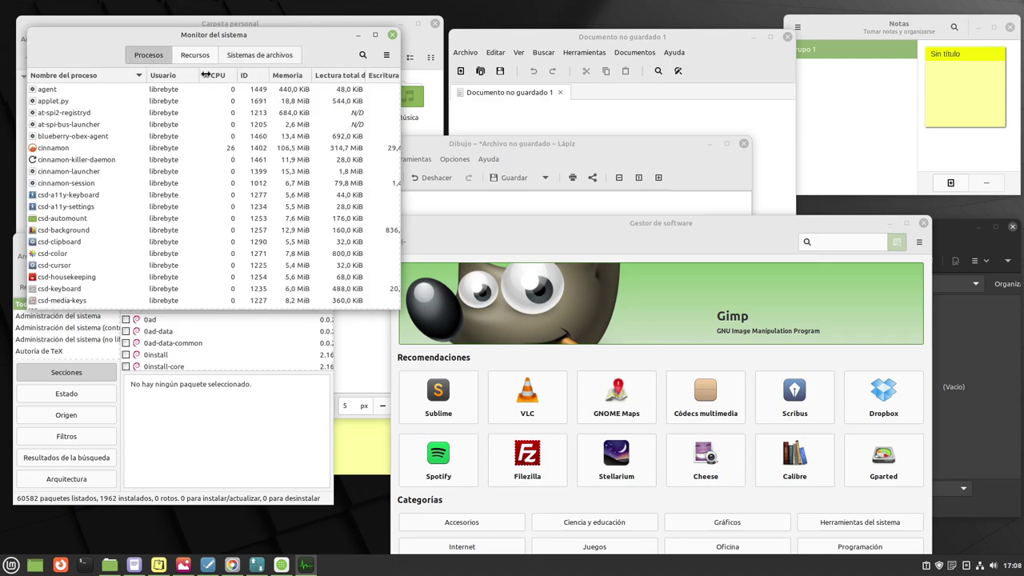
Inspect the agent process's actions menu, then show the Recursos graphs centred on the desktop.
left_click(72, 91)
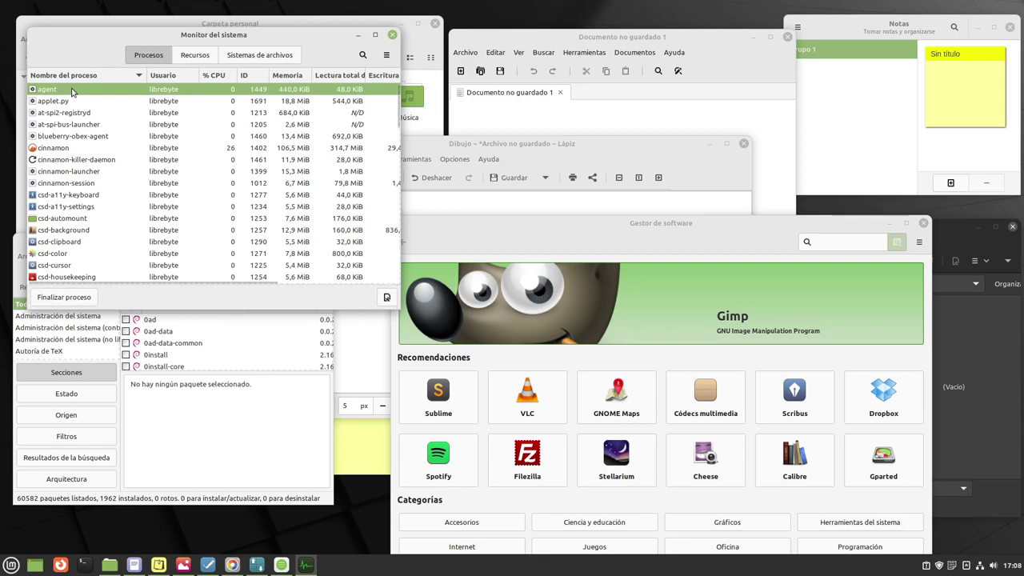
right_click(72, 92)
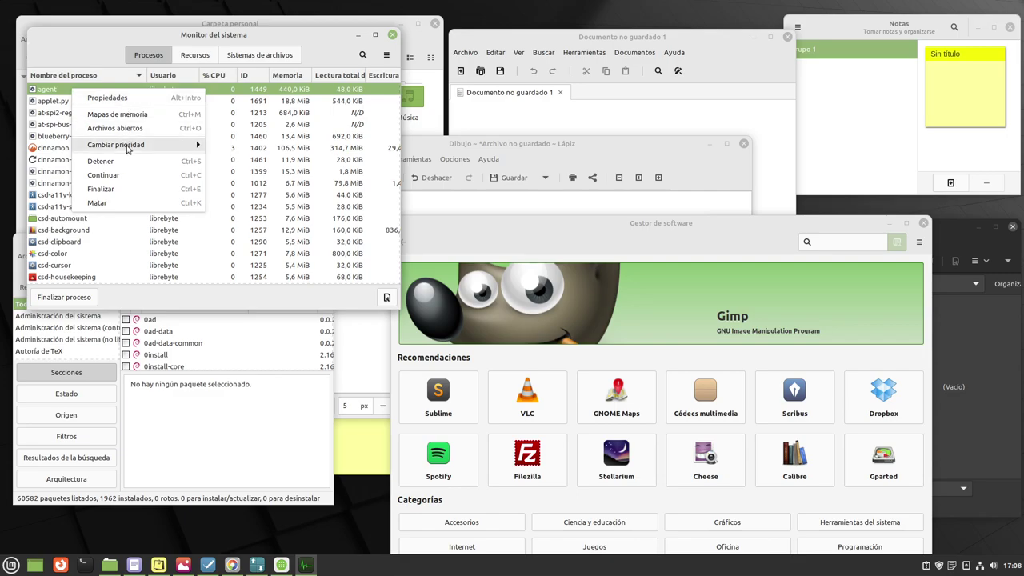
mouse_move(179, 147)
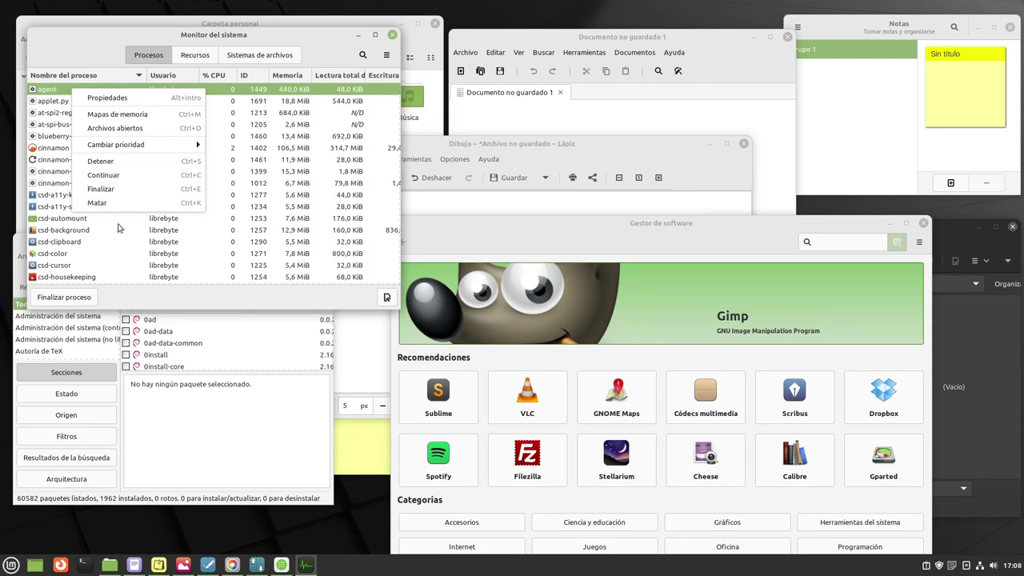
left_click(272, 298)
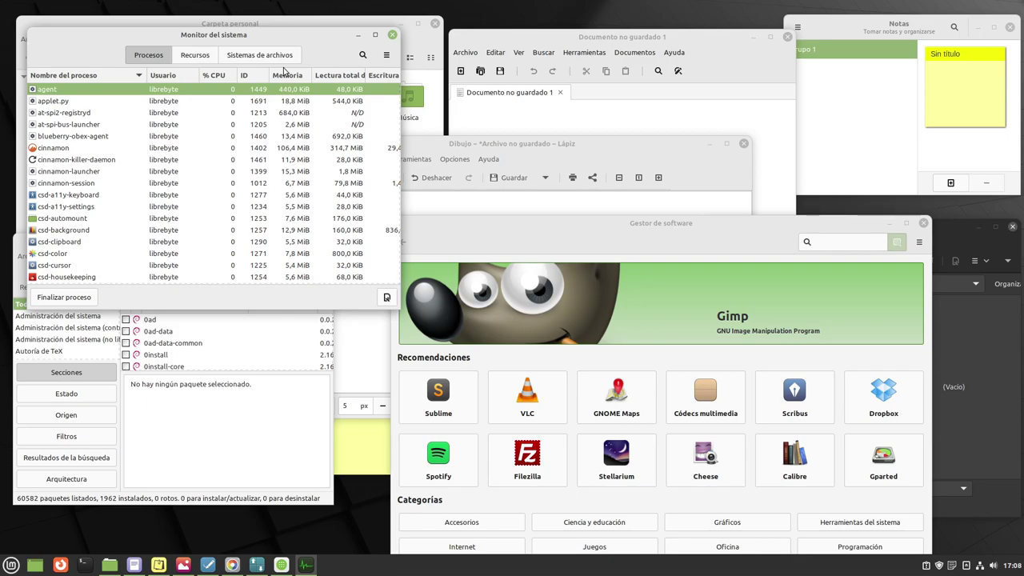
left_click(196, 56)
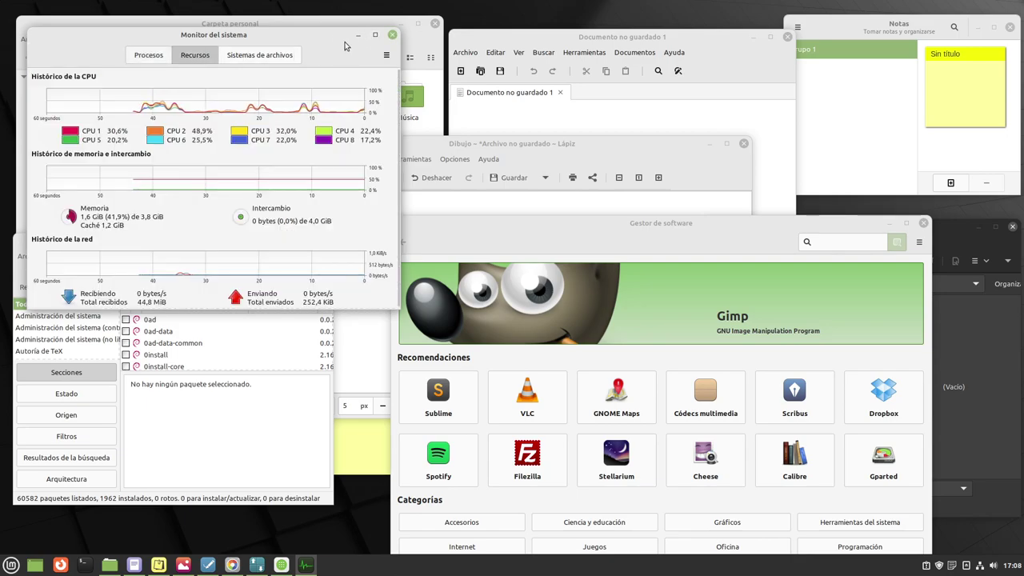
mouse_move(290, 48)
left_mouse_down()
mouse_move(488, 137)
mouse_move(376, 277)
left_mouse_up()
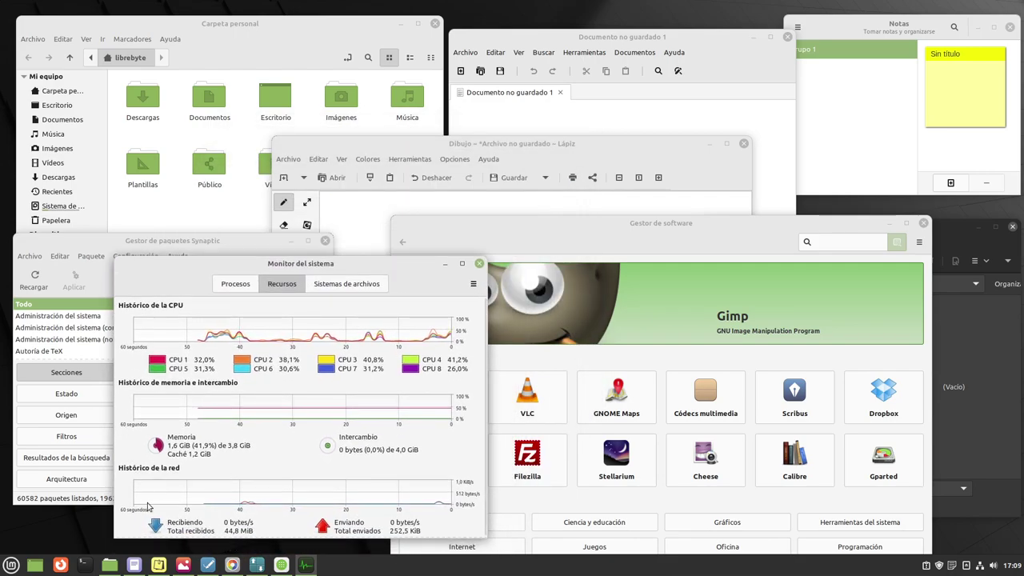
Launch Terminal from the Mint menu's Administración category.
left_click(11, 565)
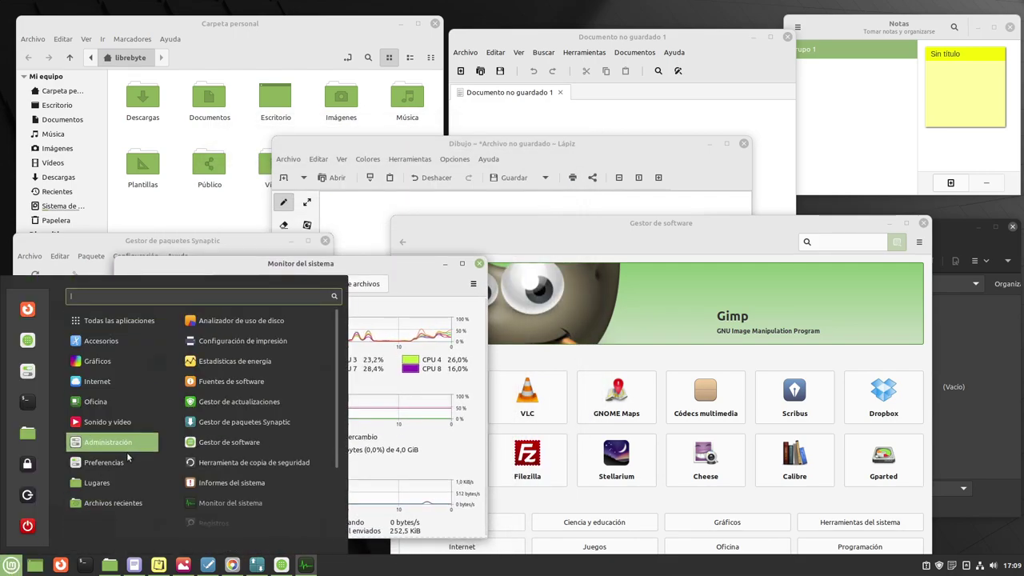
scroll(301, 439, "down", 2)
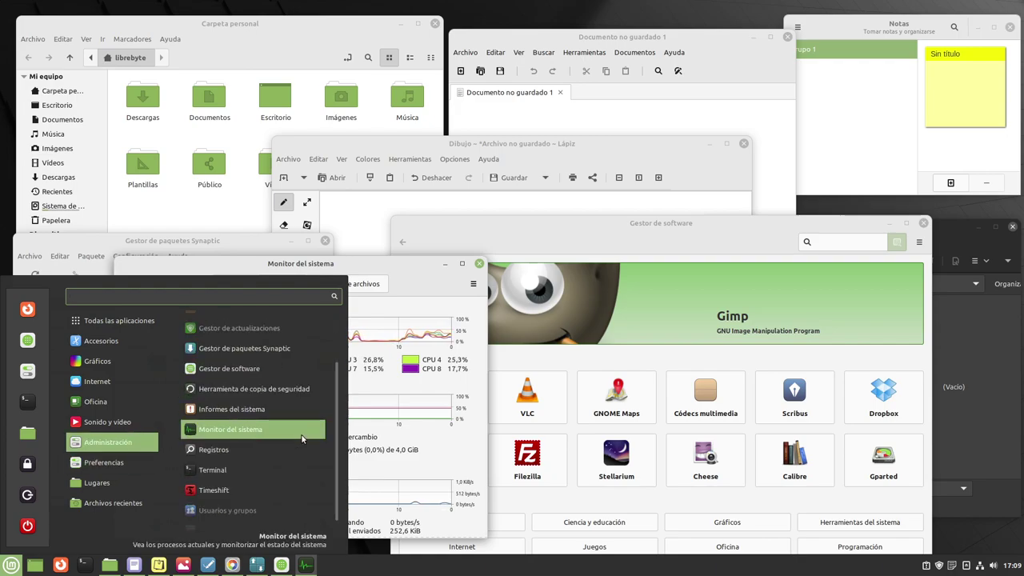
scroll(301, 439, "down", 1)
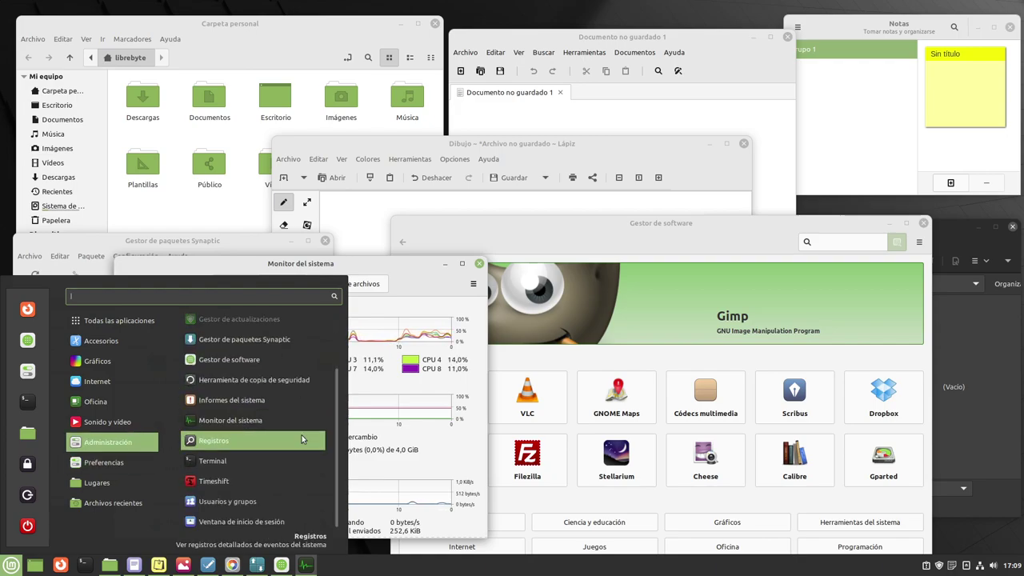
left_click(232, 463)
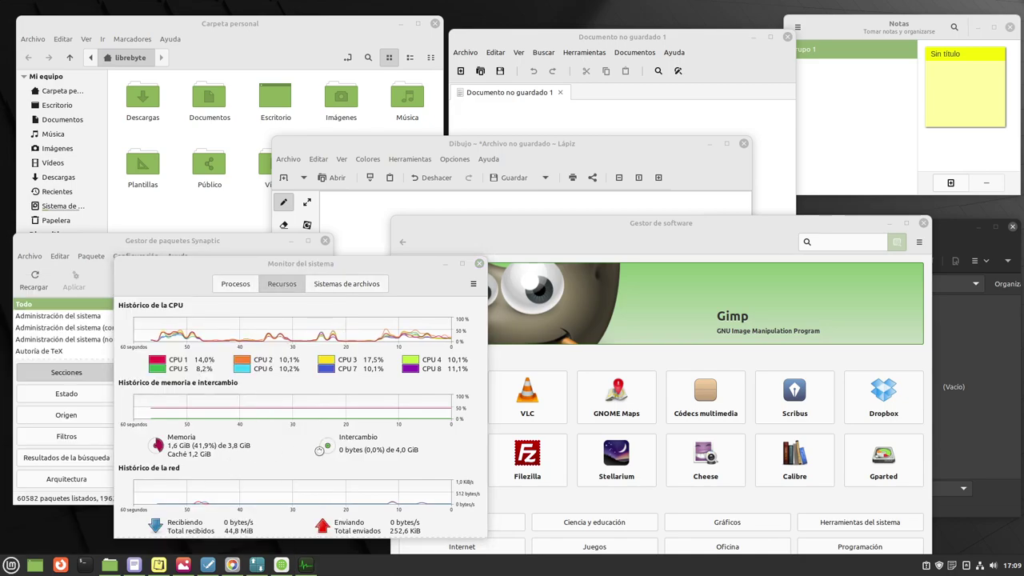
View the Terminal's Ayuda > Acerca de information and close it.
left_click(498, 175)
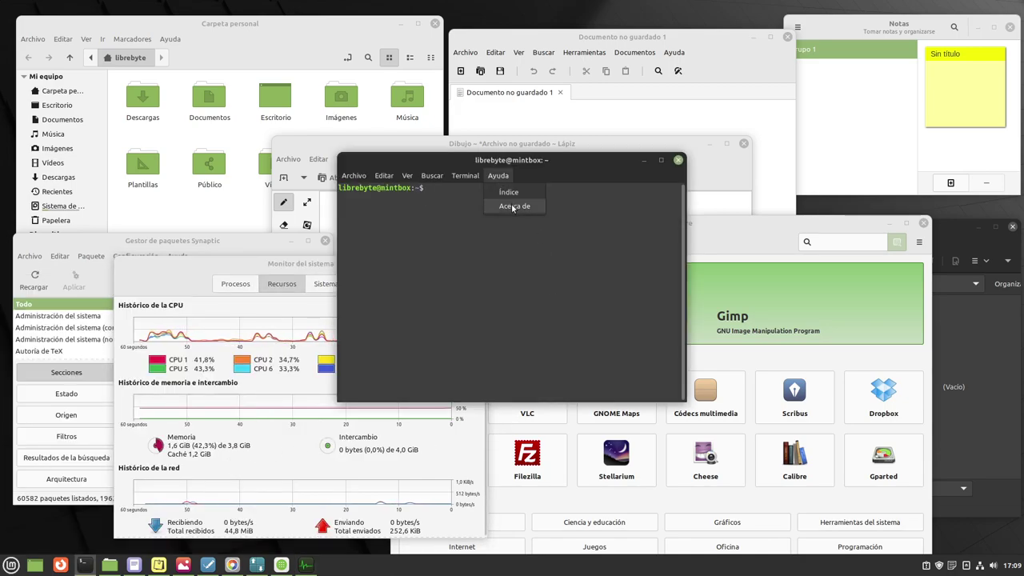
left_click(513, 207)
left_click(596, 379)
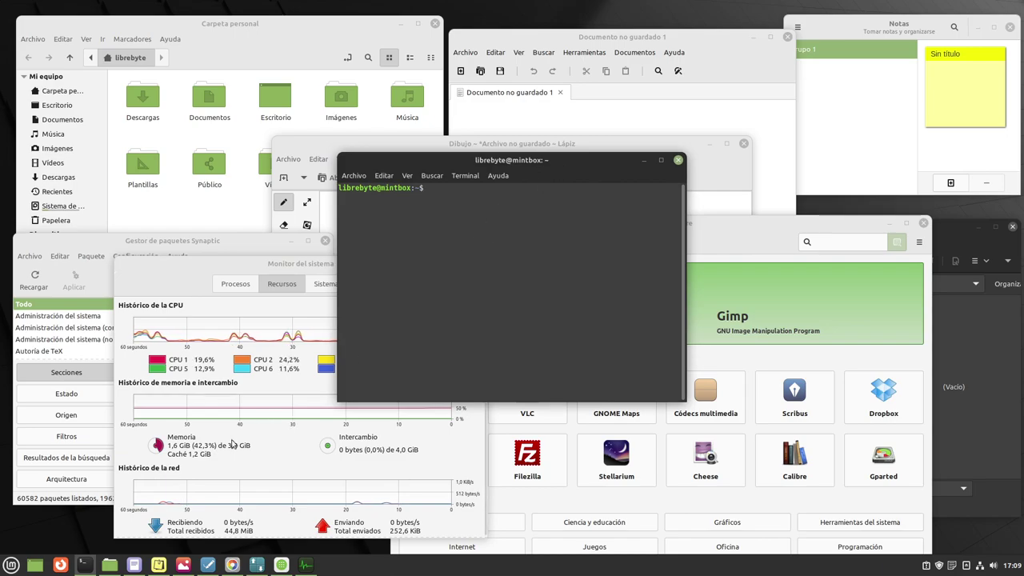
left_click(11, 565)
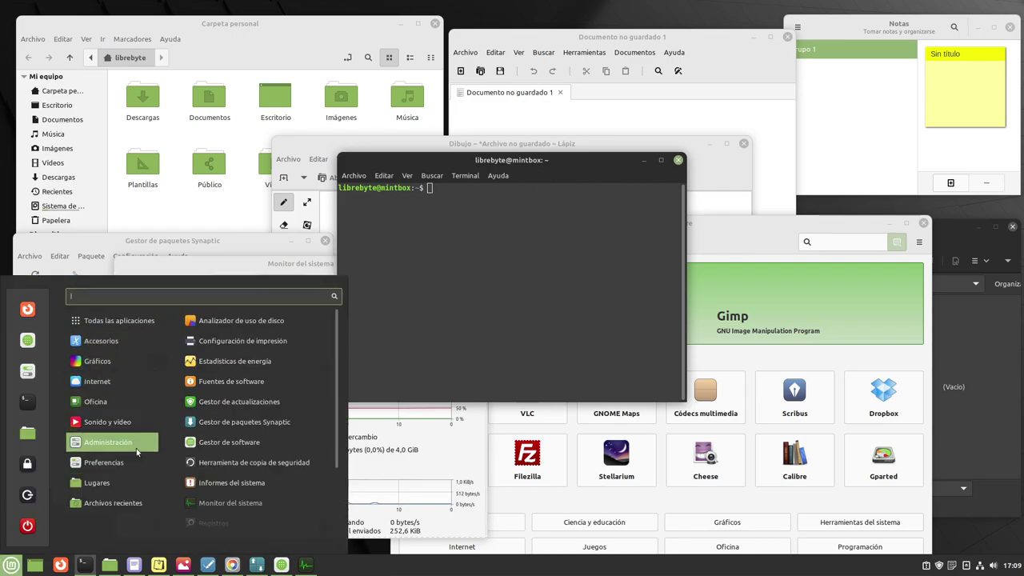
scroll(283, 425, "down", 3)
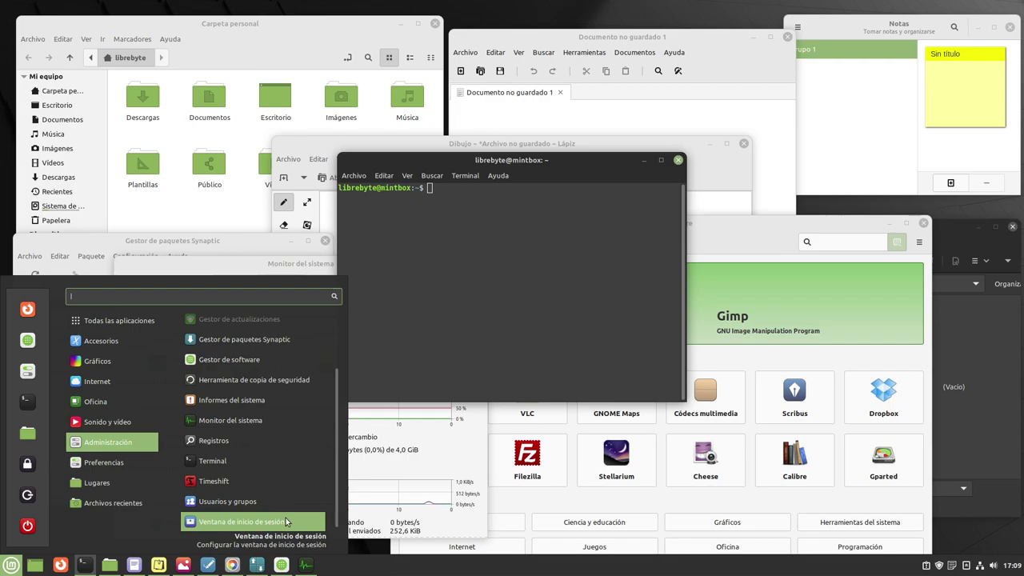
mouse_move(122, 466)
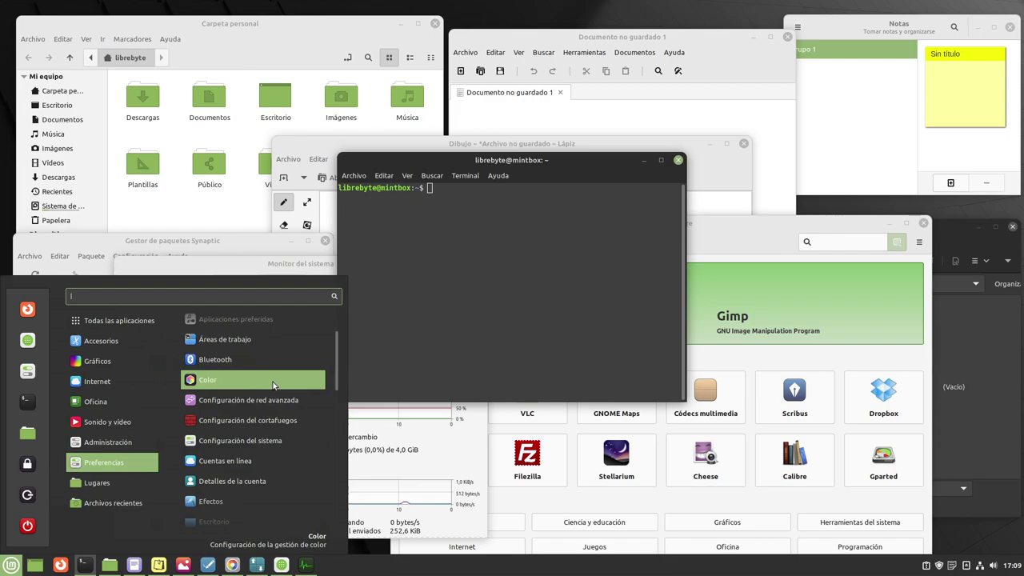
scroll(277, 389, "down", 4)
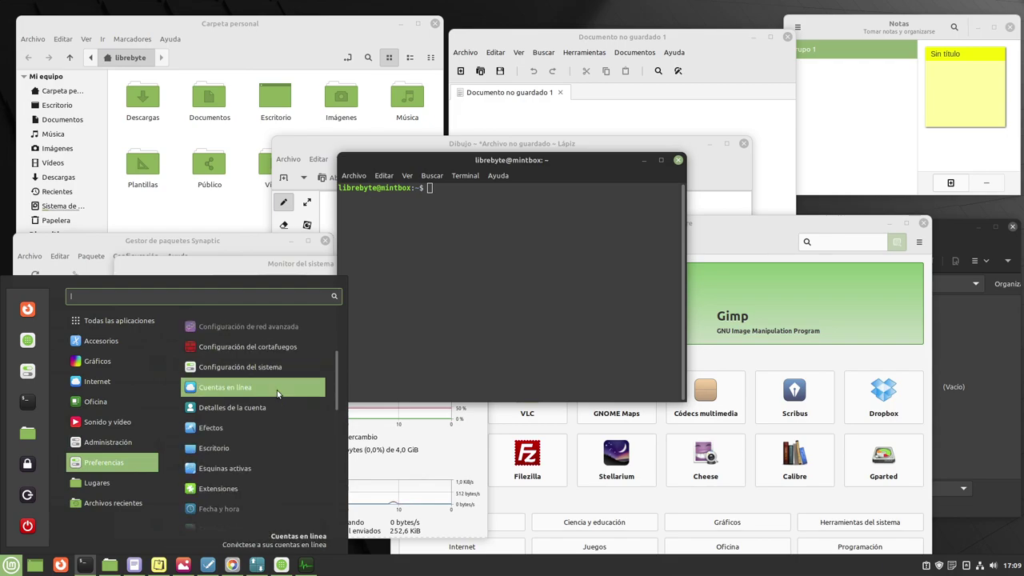
scroll(277, 389, "down", 3)
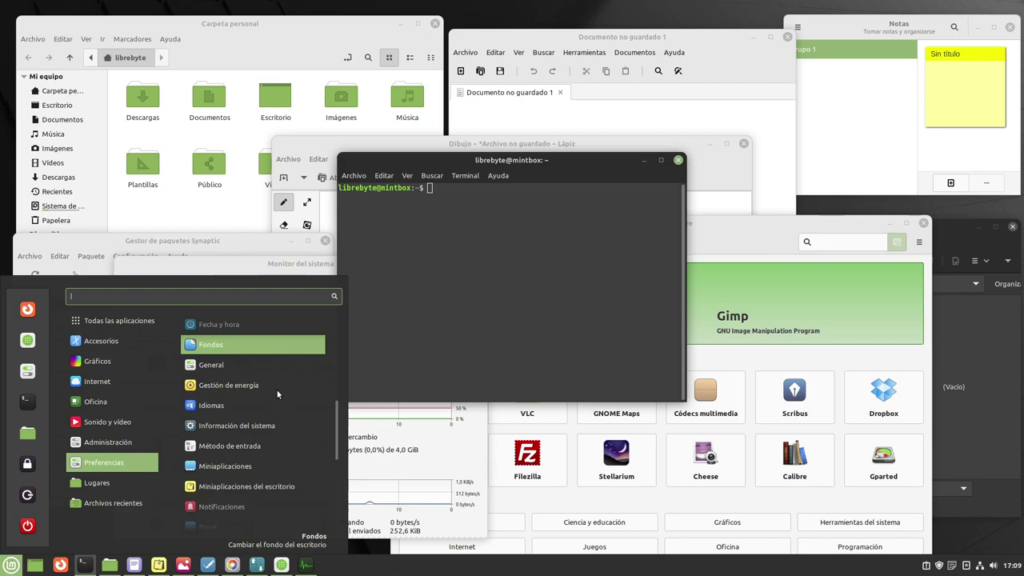
scroll(277, 389, "down", 1)
scroll(277, 389, "down", 2)
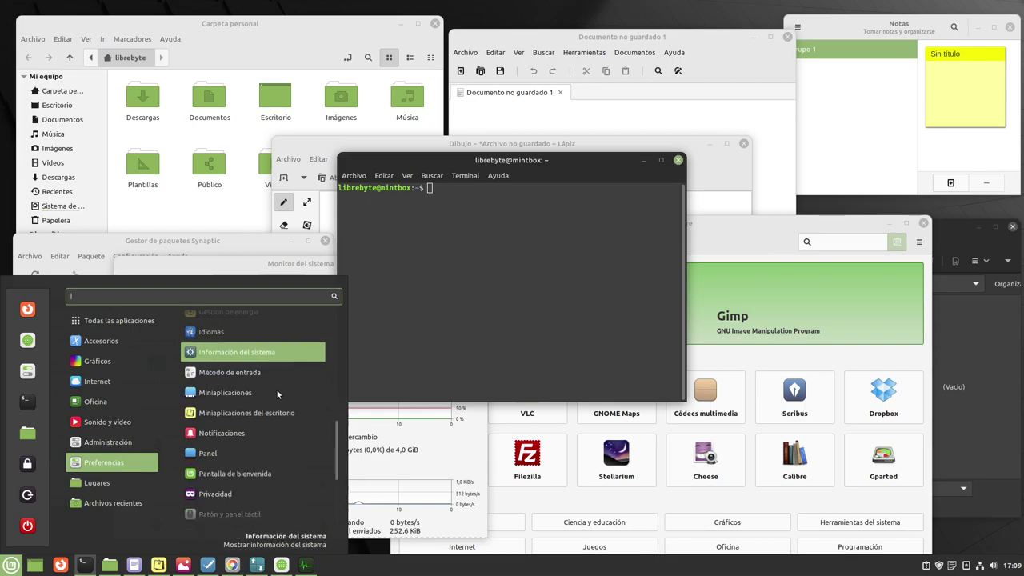
scroll(277, 390, "down", 2)
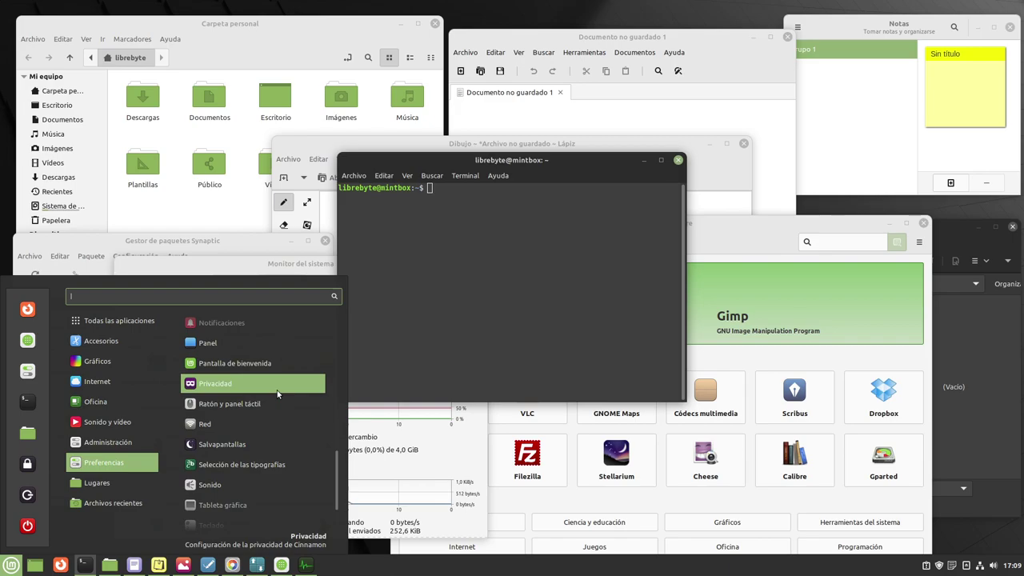
scroll(278, 394, "down", 1)
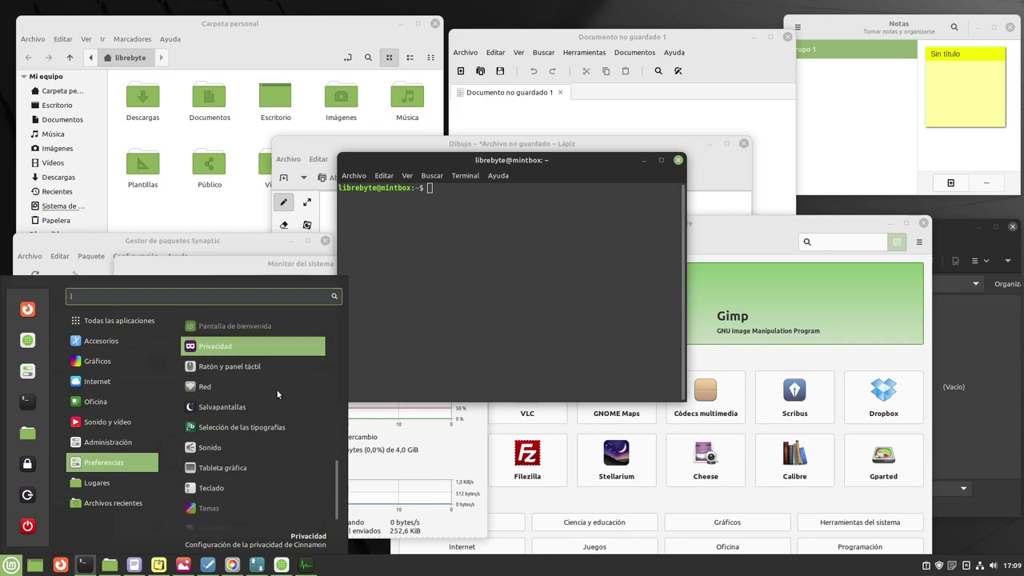
scroll(277, 392, "down", 1)
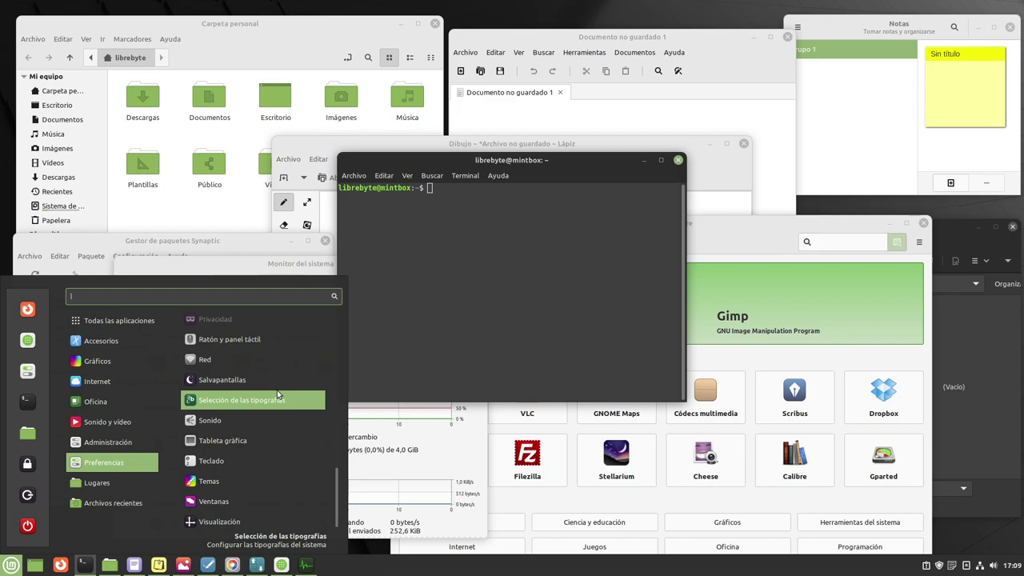
mouse_move(114, 491)
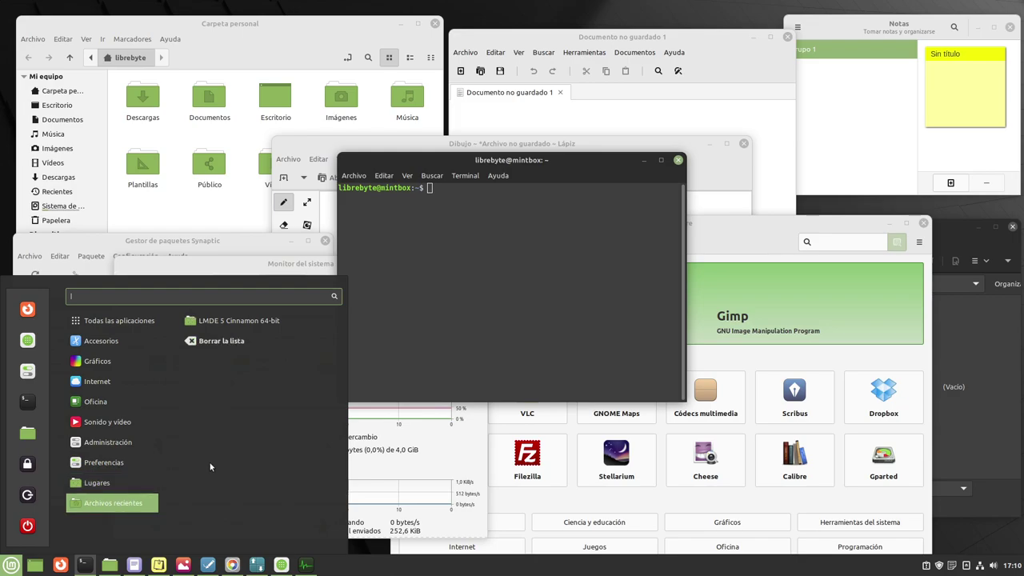
Open Configuración del sistema, maximize and restore it, then close it and the Terminal.
left_click(28, 369)
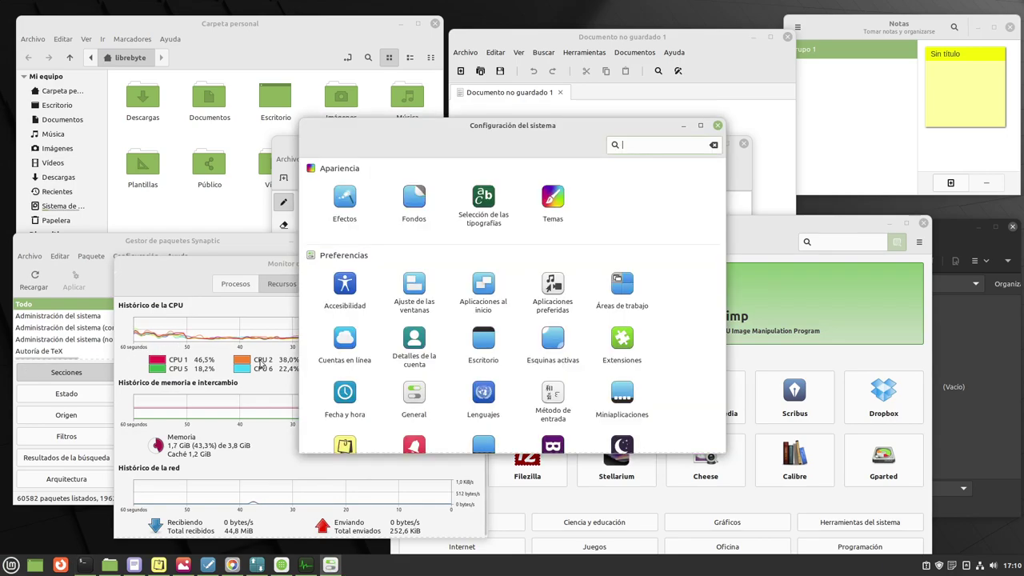
double_click(550, 128)
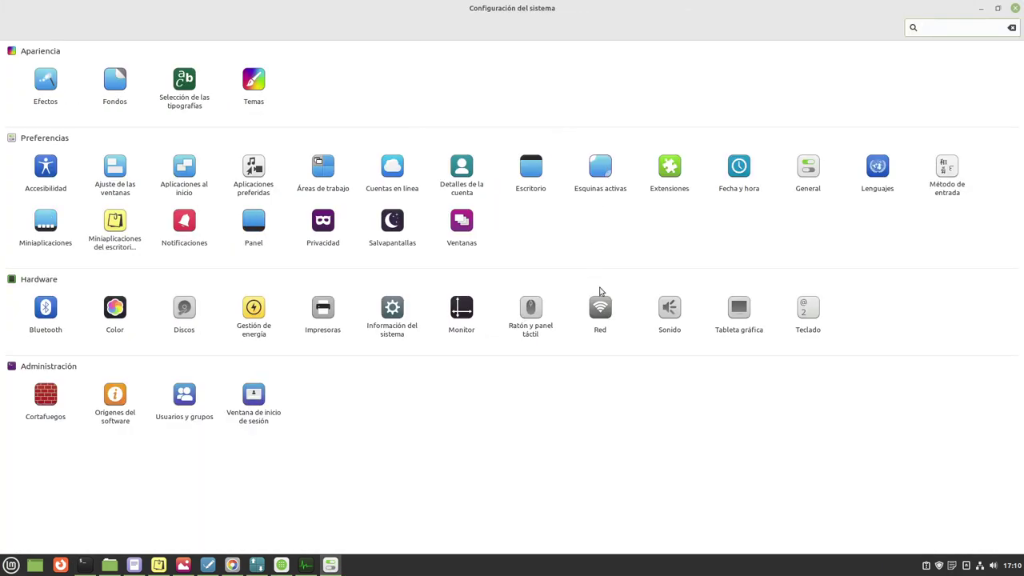
double_click(831, 13)
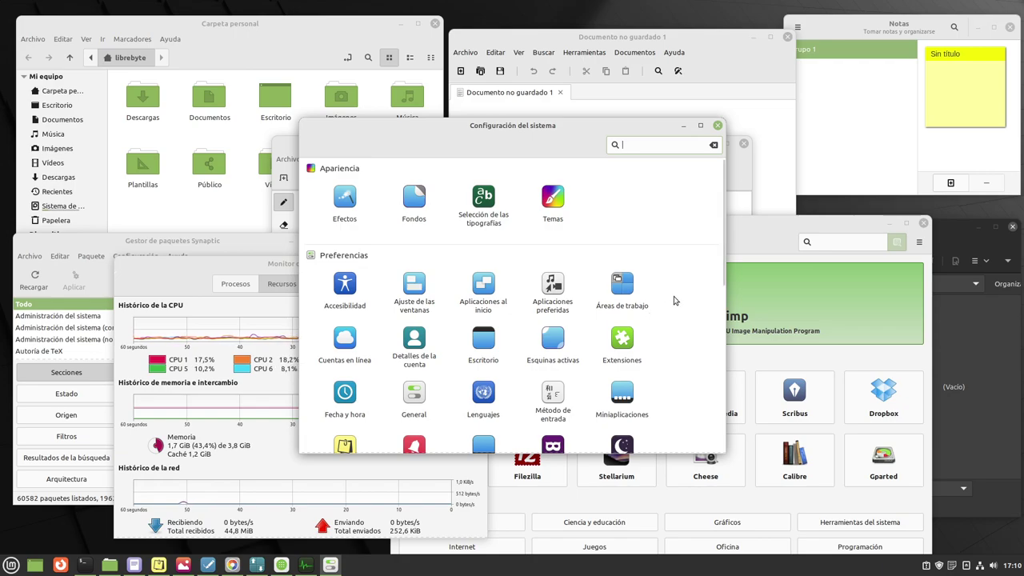
left_click(717, 124)
left_click(679, 160)
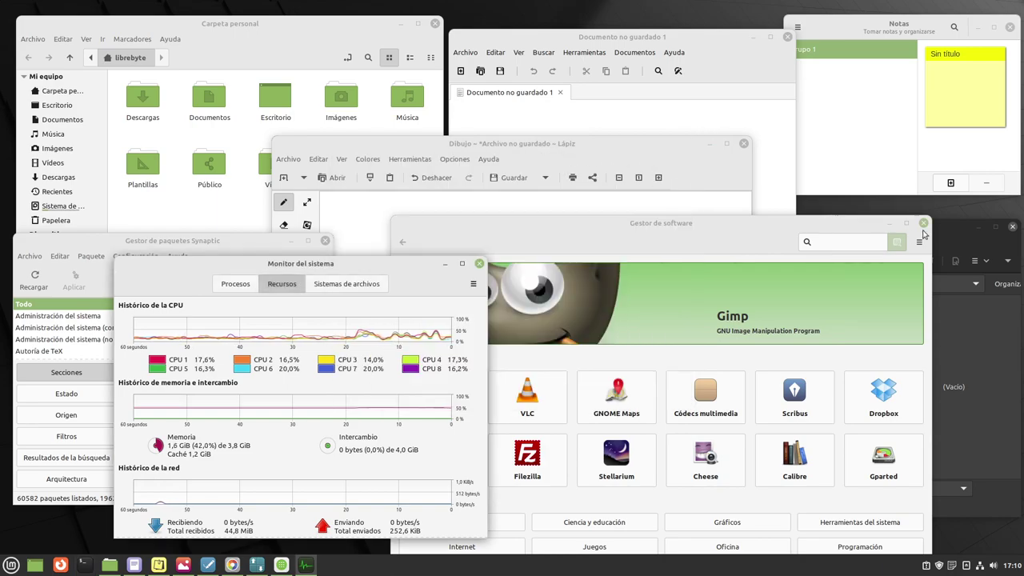
Close Software Manager, System Monitor and Synaptic, and close Lápiz discarding the unsaved drawing.
key("alt+F4")
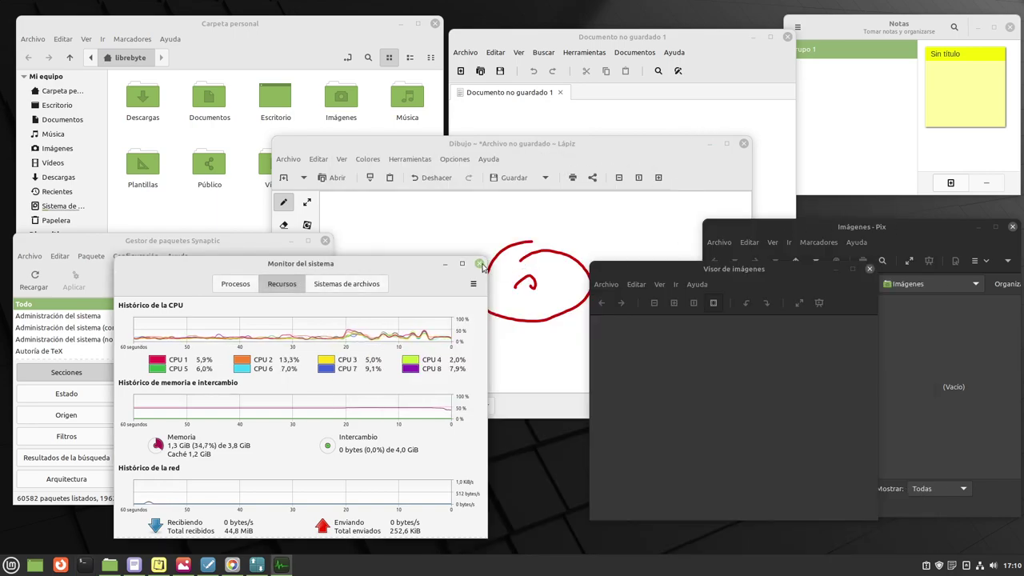
left_click(479, 263)
left_click(325, 241)
left_click(744, 143)
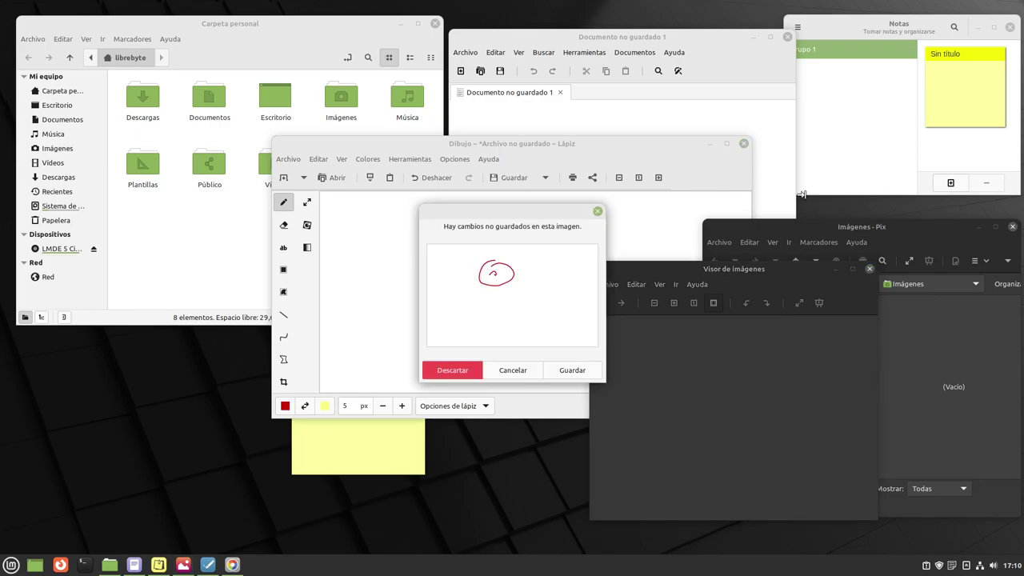
left_click(597, 211)
left_click(744, 143)
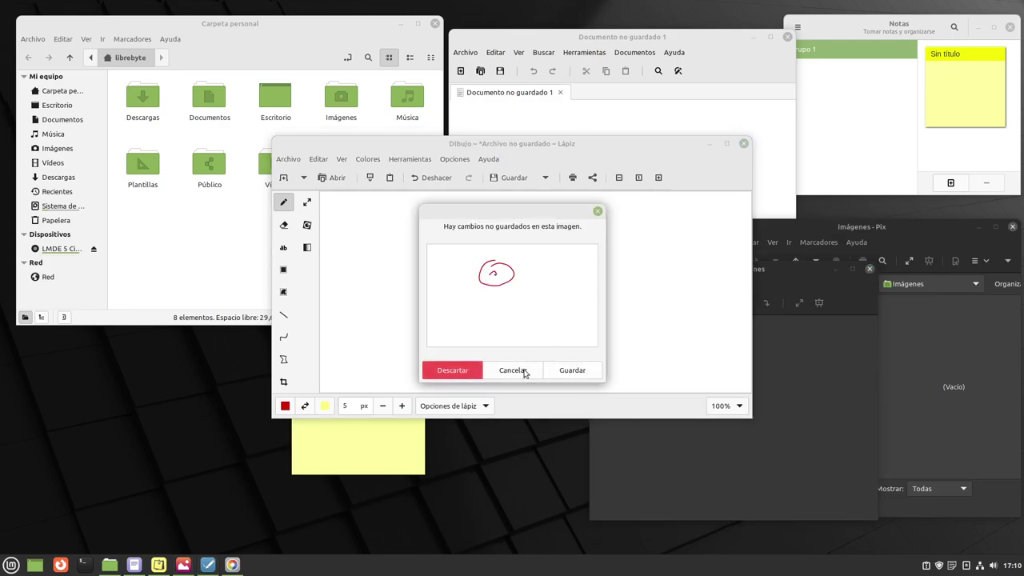
left_click(460, 370)
Close the home folder, text document, image viewer, Pix and Notes, deleting the sticky note.
left_click(435, 23)
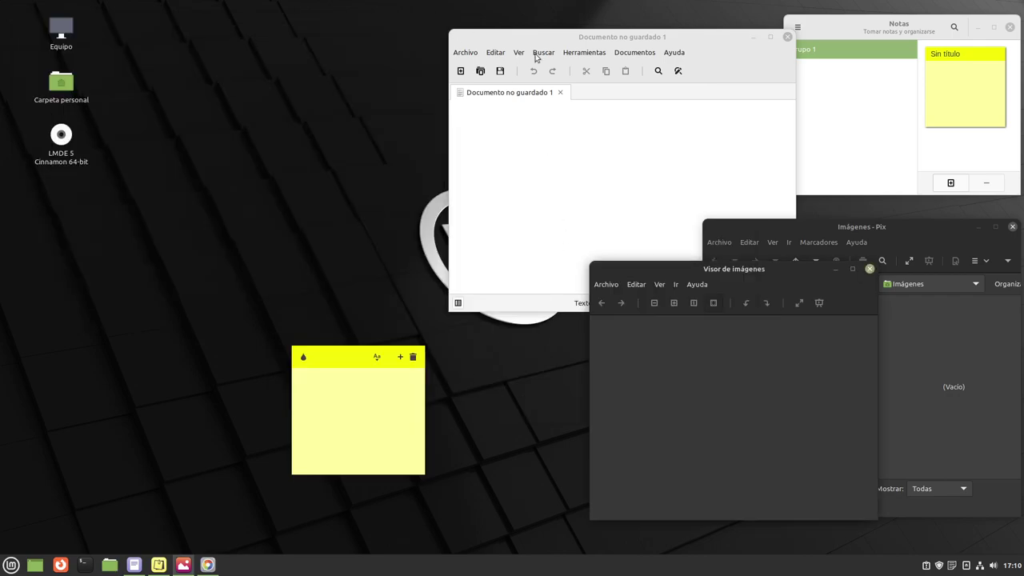
left_click(787, 38)
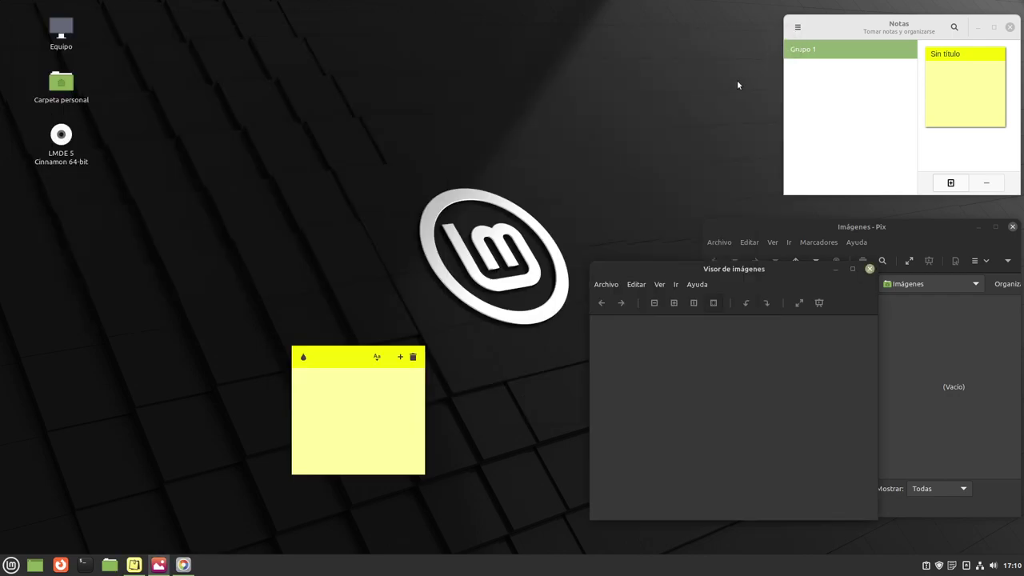
left_click(413, 357)
left_click(552, 315)
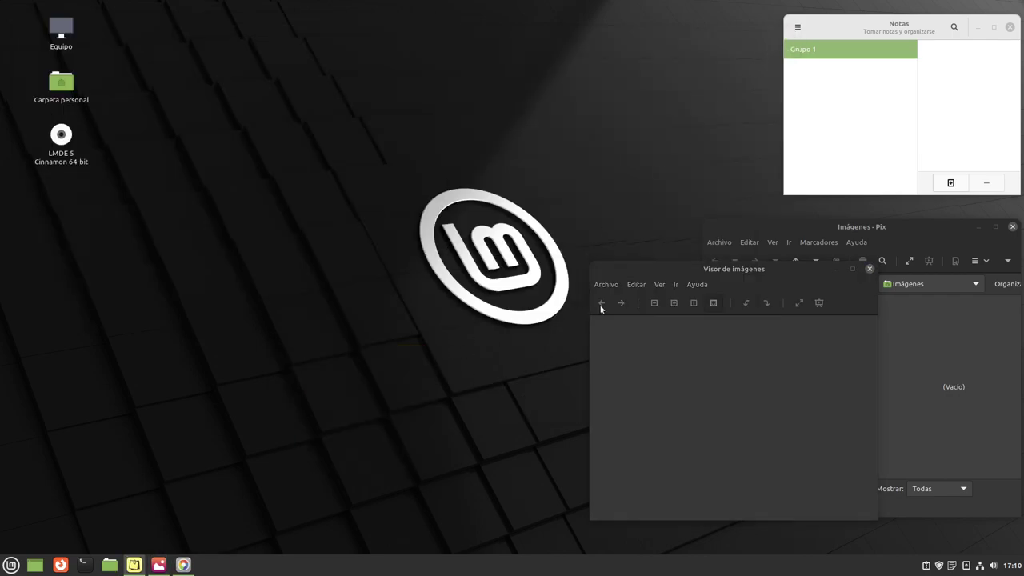
left_click(870, 269)
left_click(1013, 227)
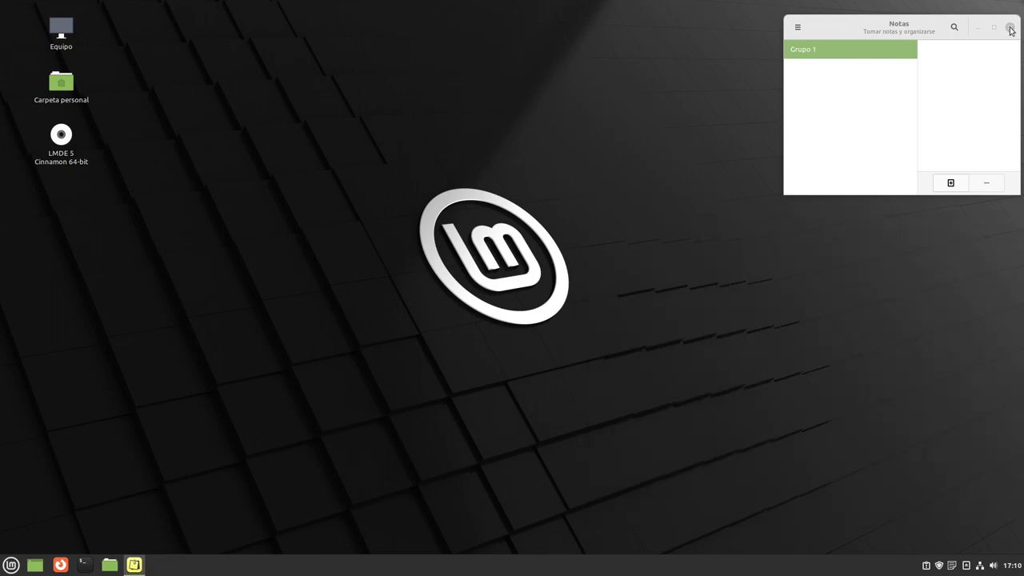
left_click(1010, 28)
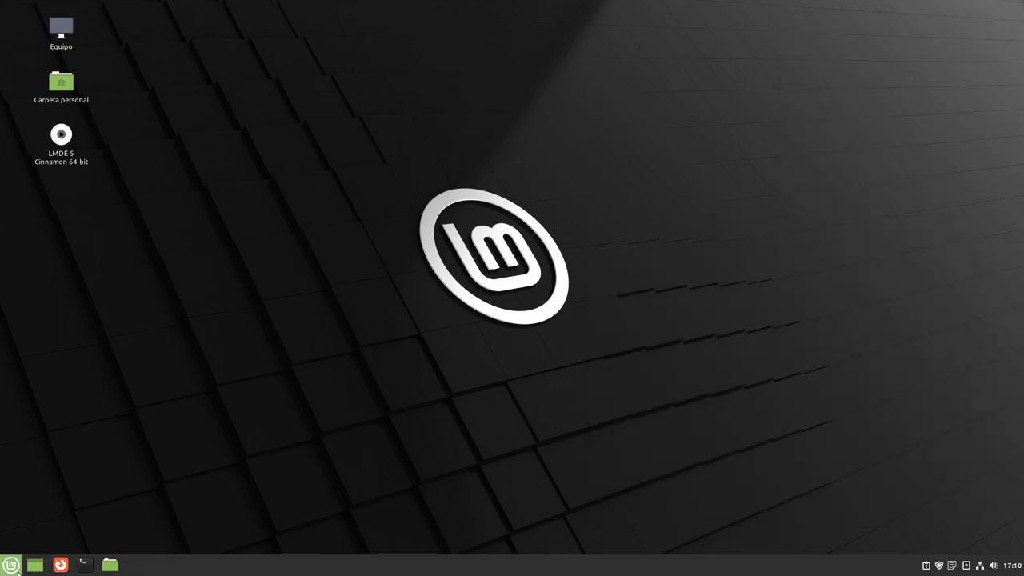
Choose Apagar from the Mint menu's power button to shut down the system.
left_click(11, 564)
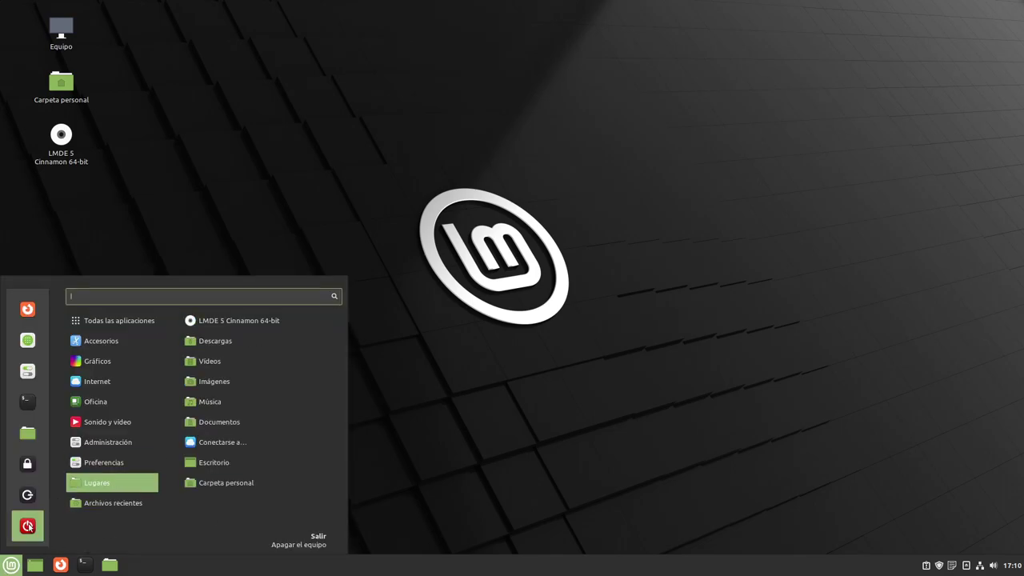
left_click(28, 525)
left_click(609, 307)
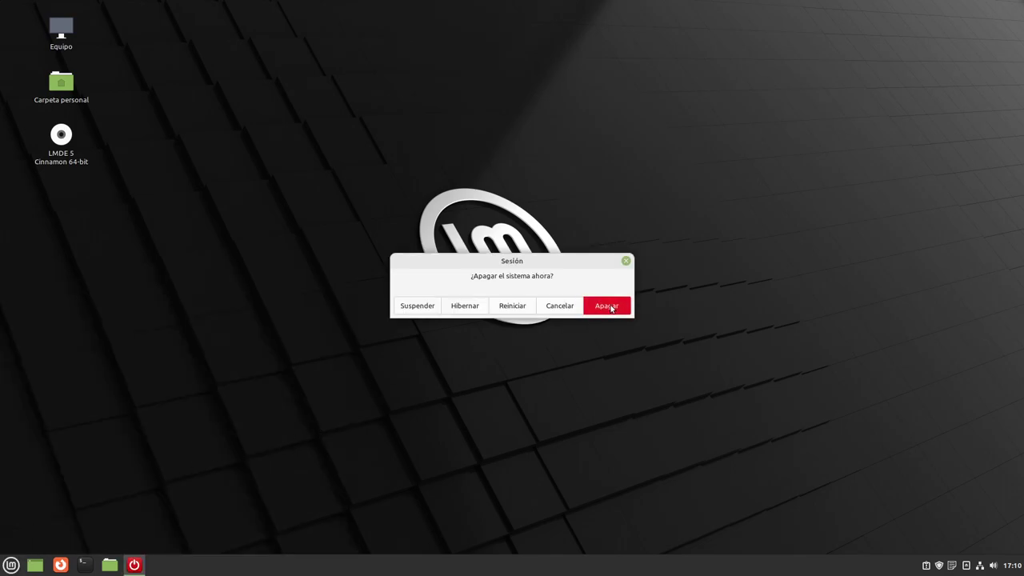